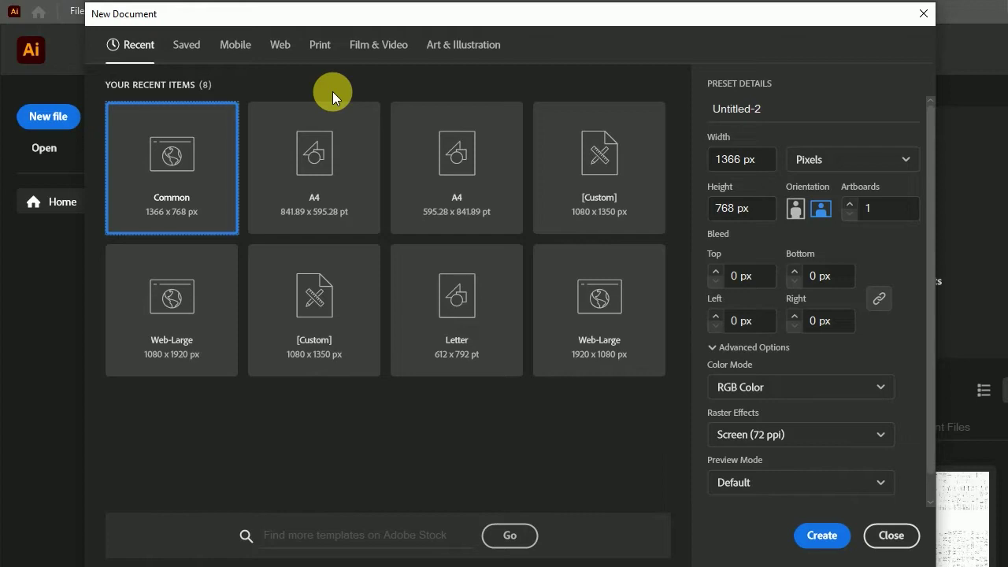
# Step: Create a blank 1366 x 768 px web document and float the Character panel beside the artboard
pyautogui.click(305, 46)
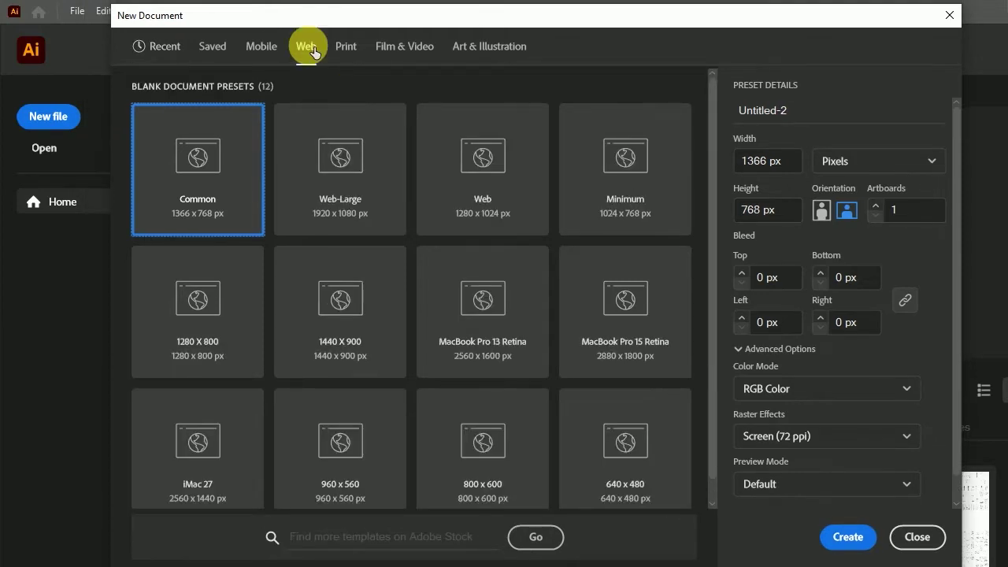
pyautogui.click(846, 539)
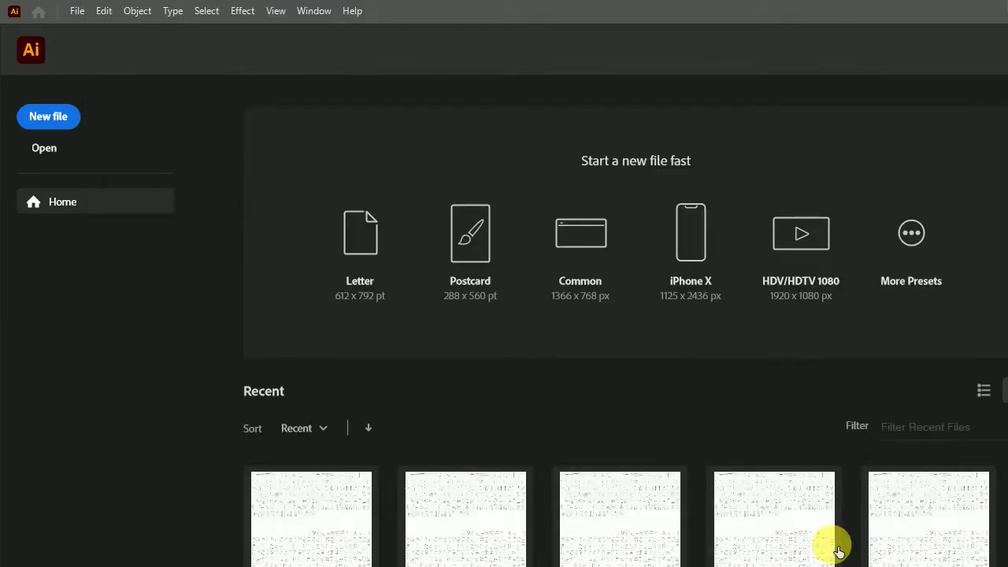
pyautogui.moveTo(994, 123); pyautogui.dragTo(184, 192)
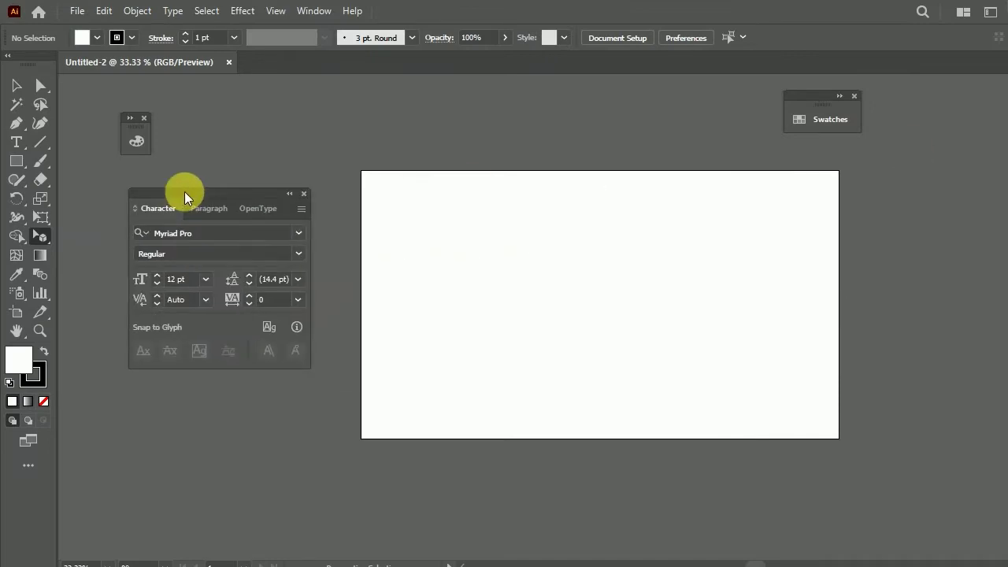
# Step: Look through the Effect > 3D menu without applying anything, then show the two-point perspective grid
pyautogui.click(242, 11)
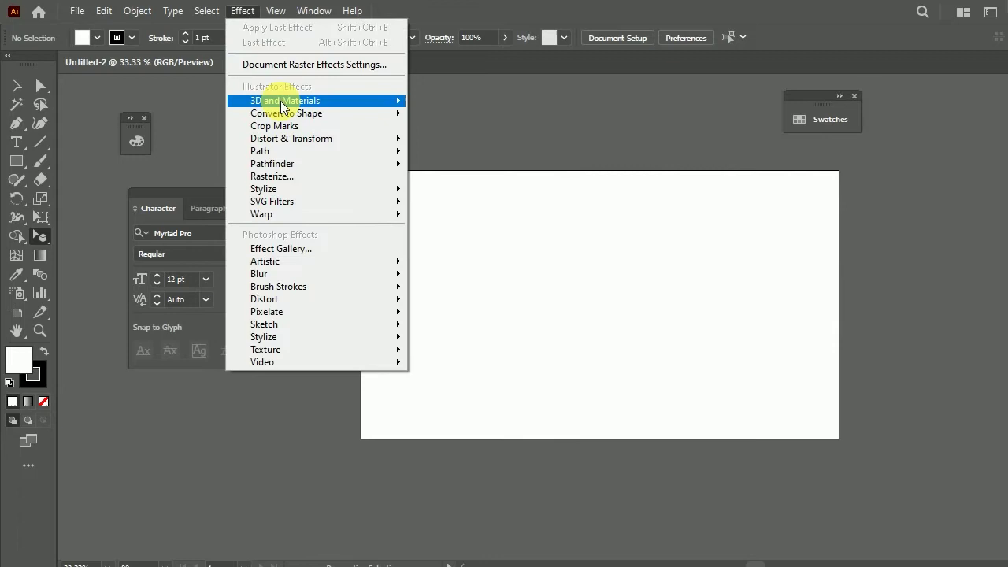
pyautogui.moveTo(455, 190)
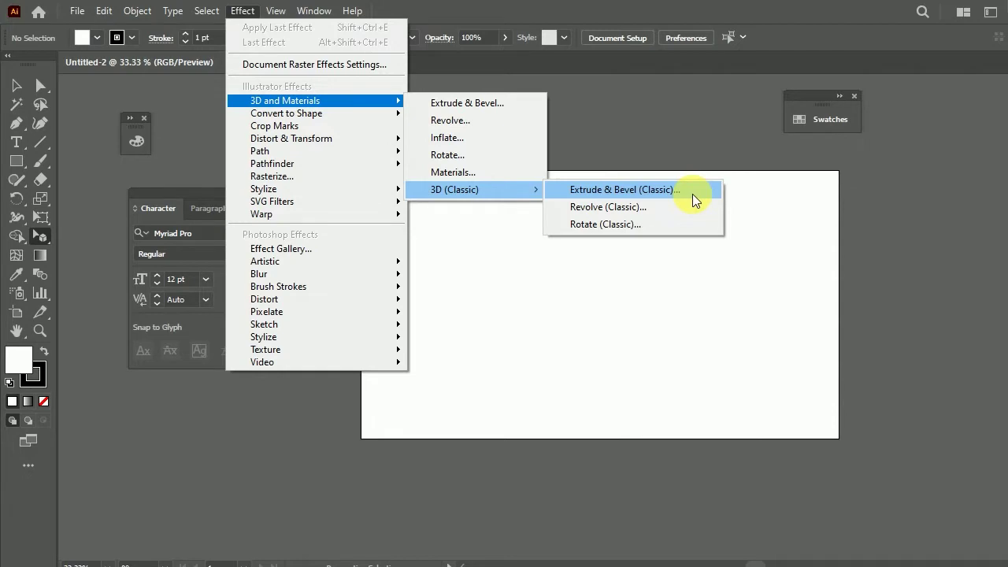
pyautogui.click(763, 187)
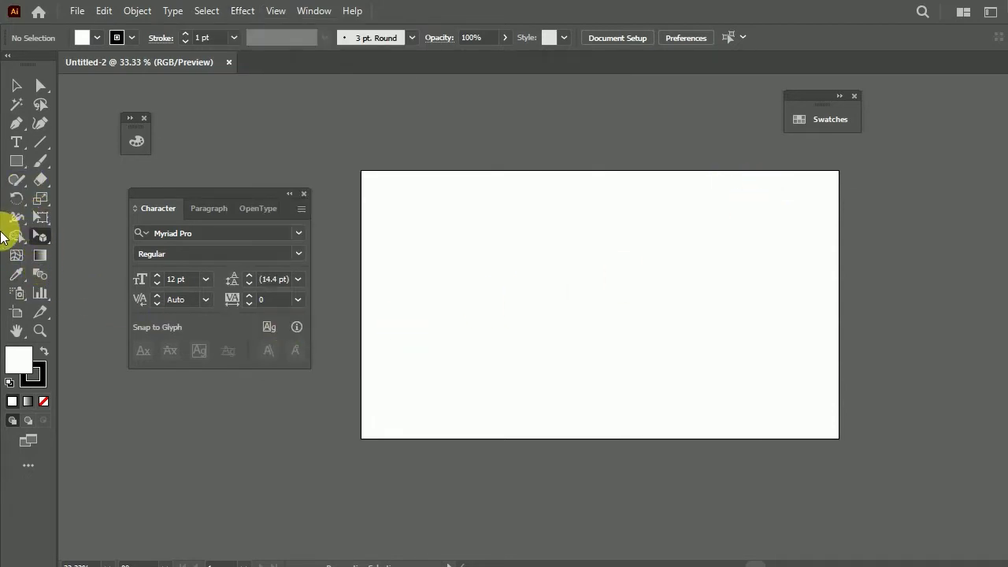
pyautogui.click(34, 240)
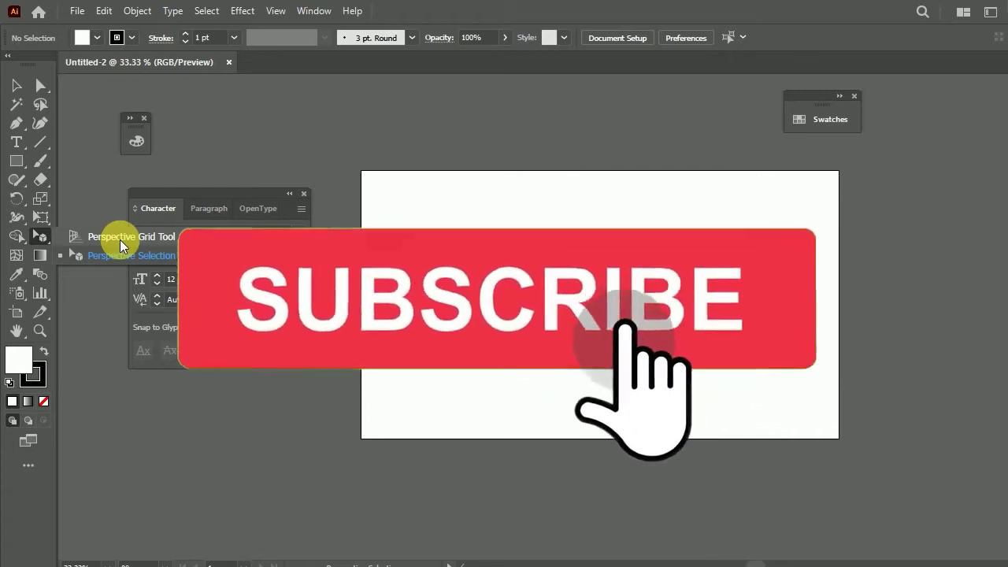
pyautogui.click(119, 240)
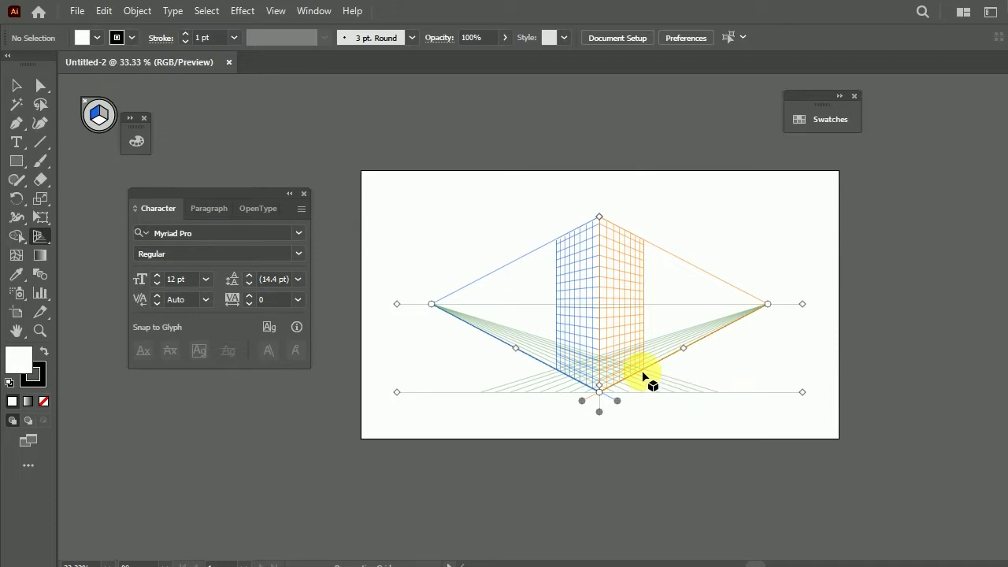
pyautogui.scroll(1, 644, 377)
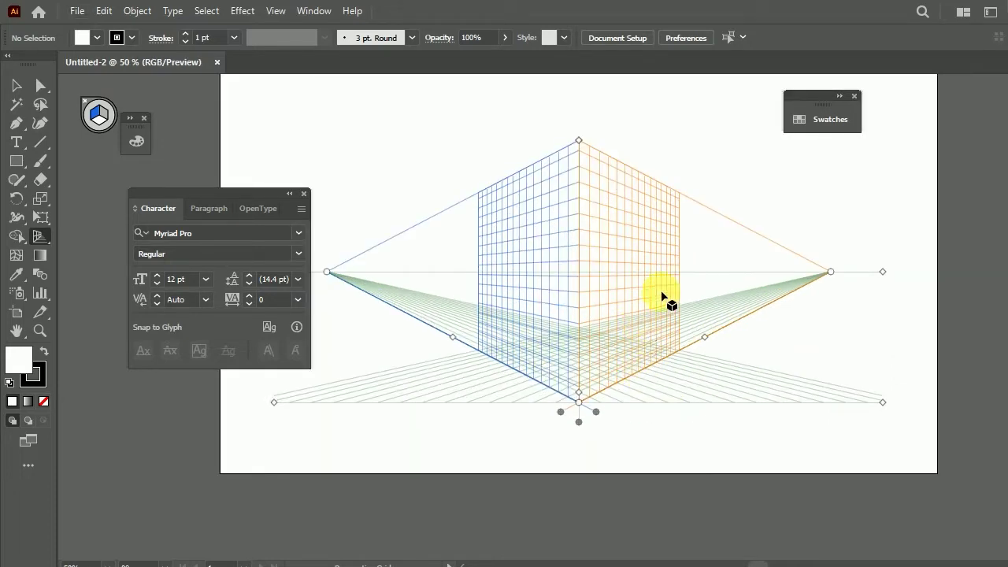
pyautogui.scroll(1, 662, 295)
pyautogui.scroll(1, 662, 295)
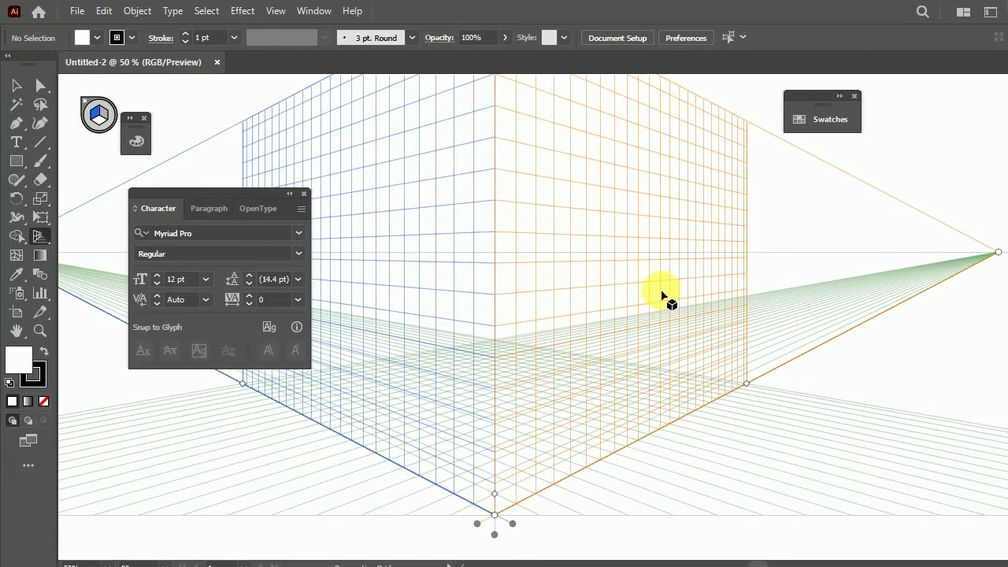
pyautogui.scroll(-1, 662, 294)
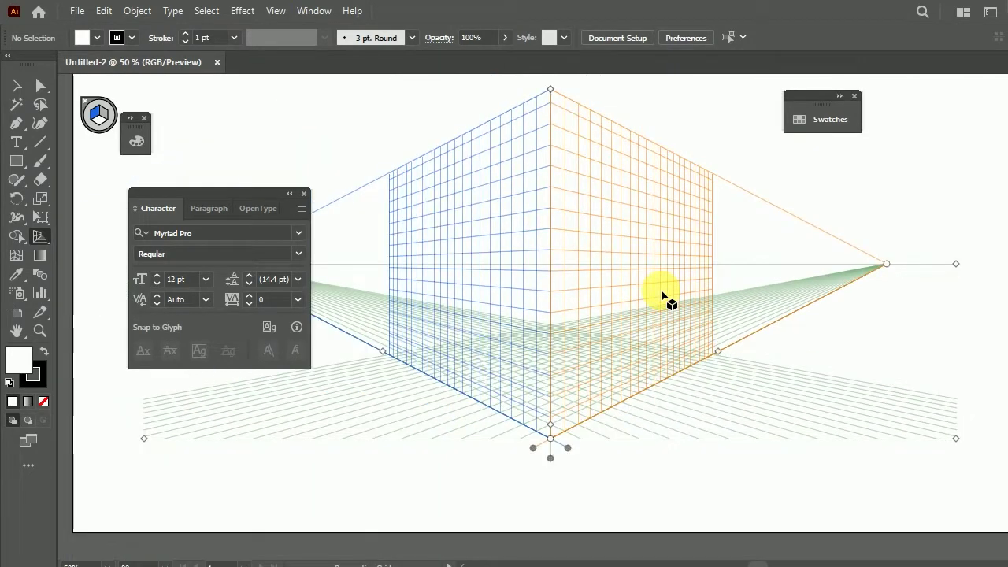
pyautogui.scroll(-1, 662, 294)
pyautogui.scroll(-1, 662, 295)
pyautogui.scroll(1, 662, 295)
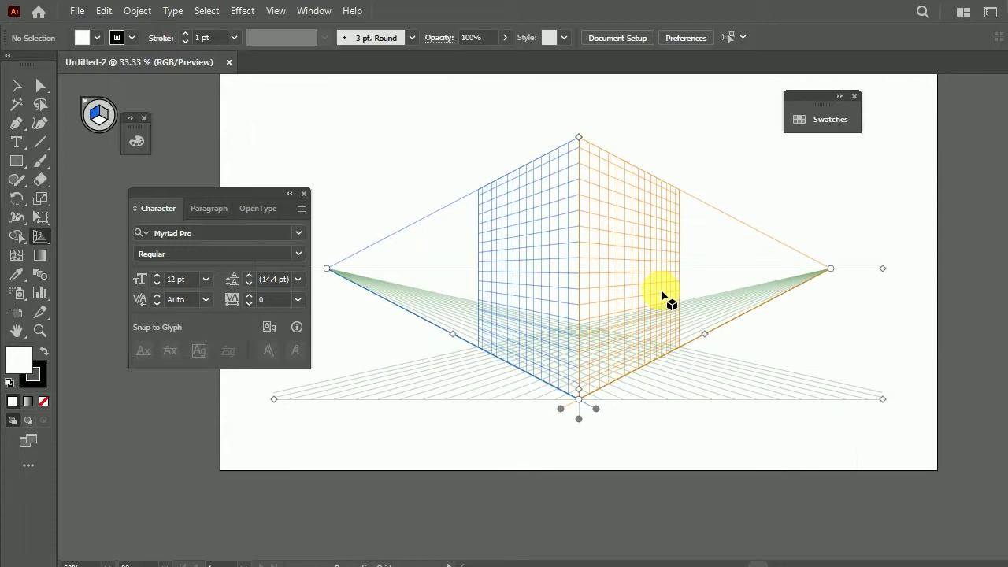
pyautogui.scroll(-1, 661, 294)
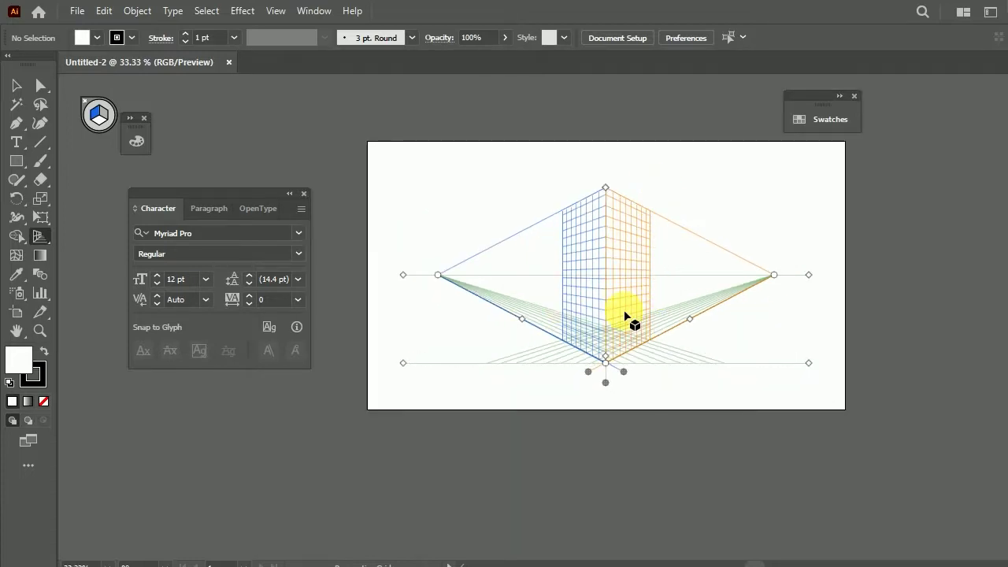
pyautogui.scroll(1, 603, 276)
pyautogui.scroll(-1, 603, 277)
pyautogui.scroll(1, 607, 248)
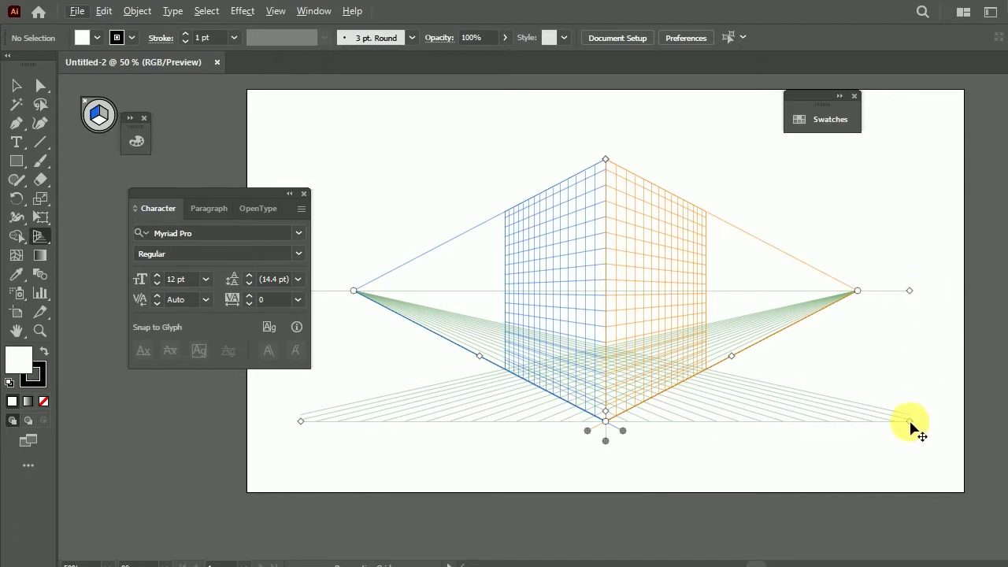
pyautogui.moveTo(910, 424)
pyautogui.mouseDown()
pyautogui.moveTo(972, 392)
pyautogui.moveTo(703, 455)
pyautogui.mouseUp()
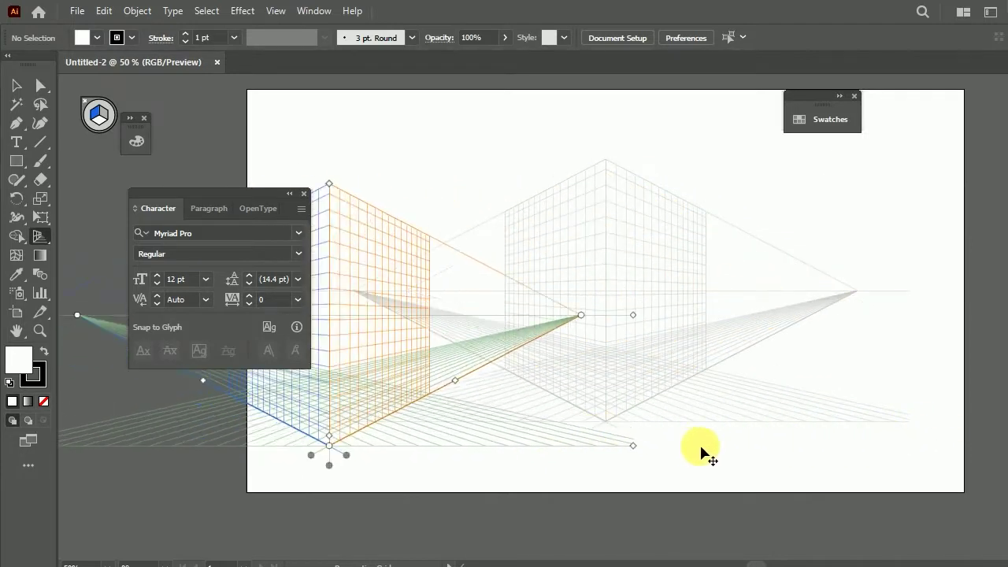
pyautogui.moveTo(703, 455)
pyautogui.mouseDown()
pyautogui.moveTo(918, 436)
pyautogui.moveTo(883, 435)
pyautogui.moveTo(905, 430)
pyautogui.mouseUp()
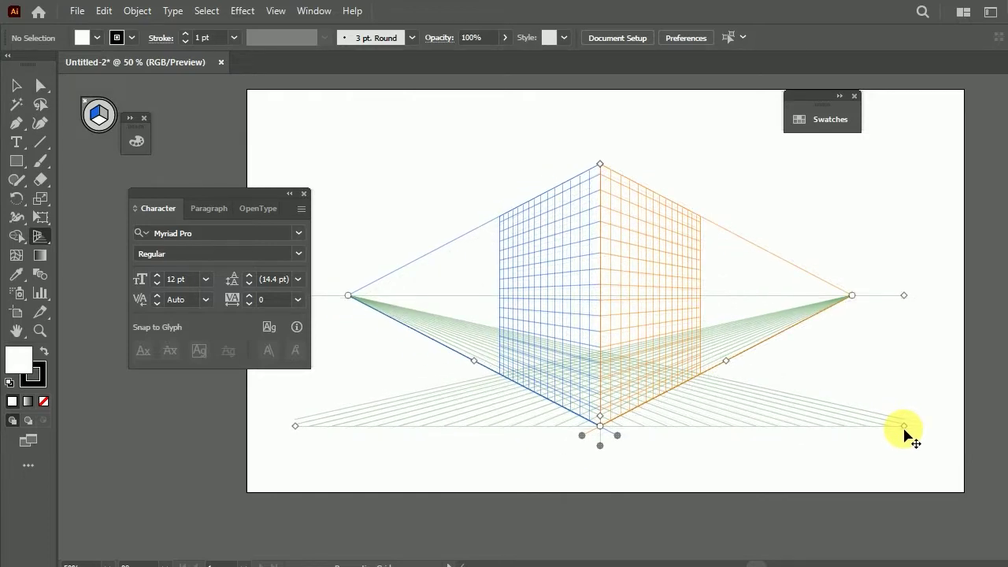
pyautogui.moveTo(297, 427)
pyautogui.mouseDown()
pyautogui.moveTo(270, 409)
pyautogui.moveTo(297, 422)
pyautogui.mouseUp()
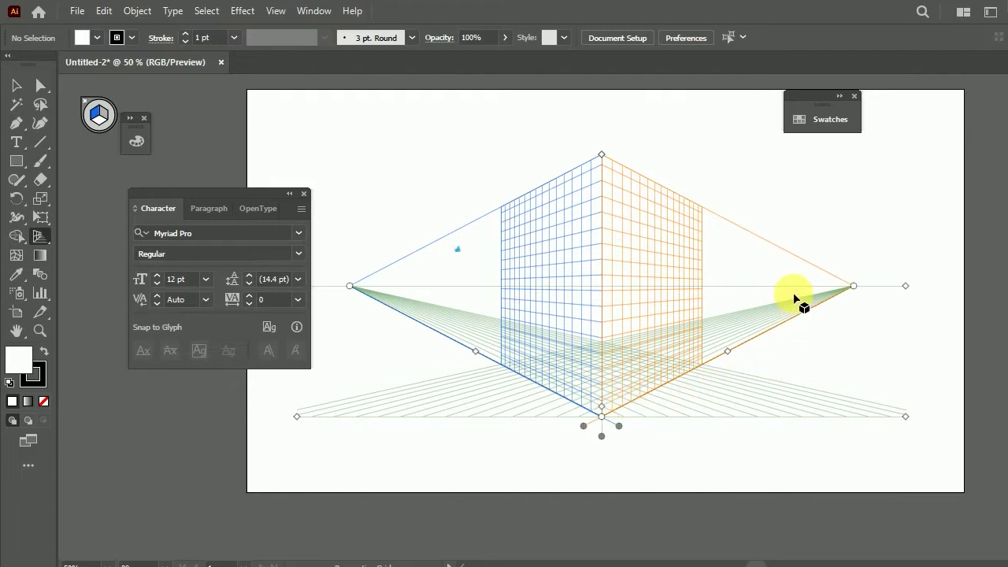
# Step: Adjust the grid's horizon height and push the right vanishing point farther out
pyautogui.click(906, 286)
pyautogui.moveTo(906, 286); pyautogui.dragTo(906, 367)
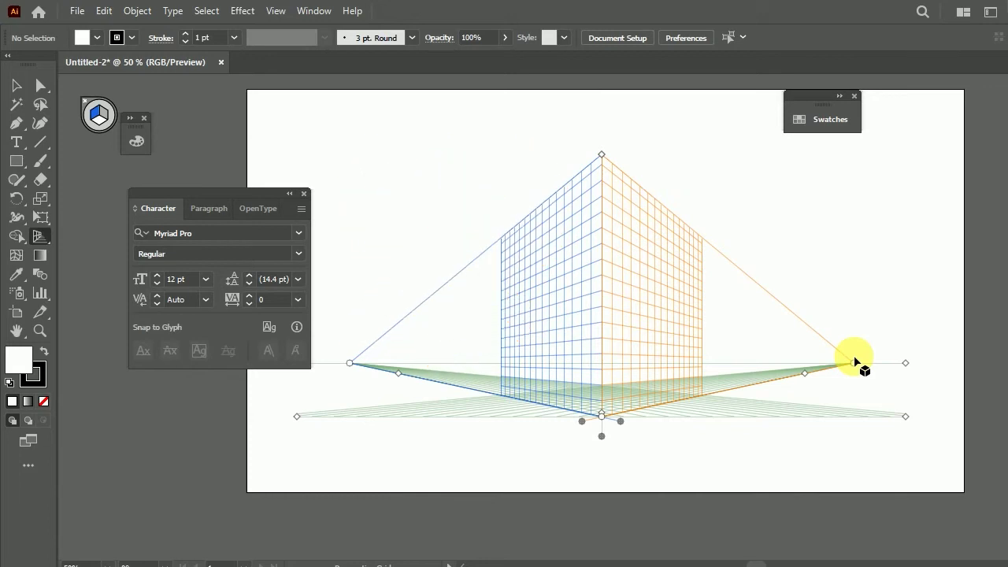
pyautogui.moveTo(907, 372)
pyautogui.mouseDown()
pyautogui.moveTo(937, 189)
pyautogui.moveTo(958, 345)
pyautogui.moveTo(923, 346)
pyautogui.mouseUp()
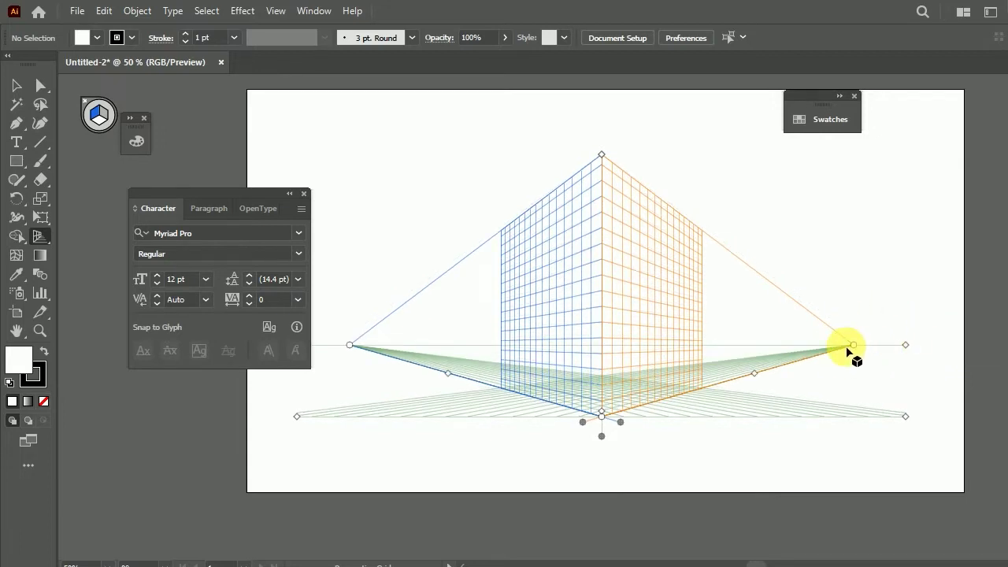
pyautogui.moveTo(854, 346); pyautogui.dragTo(837, 347)
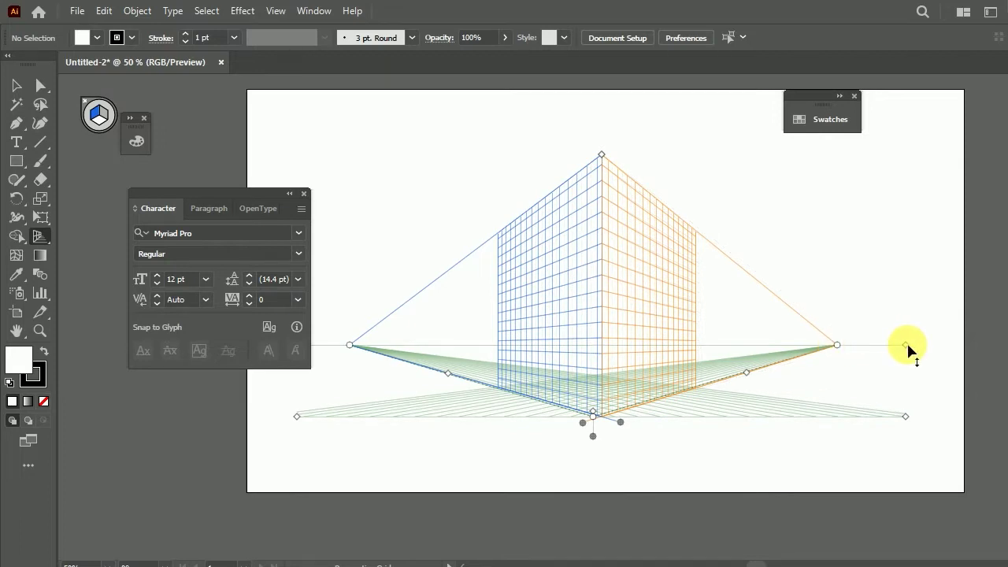
pyautogui.moveTo(908, 345); pyautogui.dragTo(925, 347)
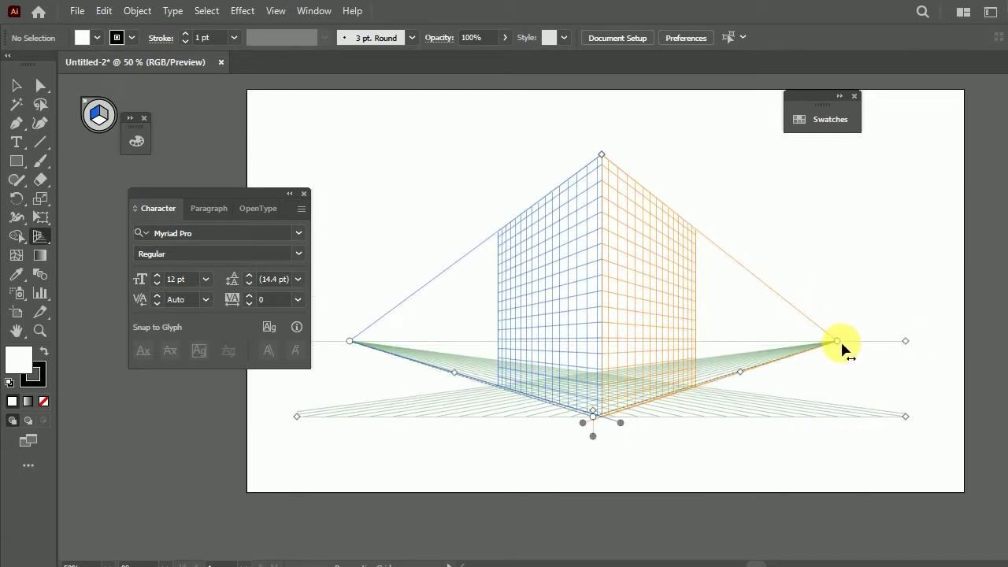
pyautogui.moveTo(836, 341)
pyautogui.mouseDown()
pyautogui.moveTo(735, 347)
pyautogui.moveTo(857, 353)
pyautogui.mouseUp()
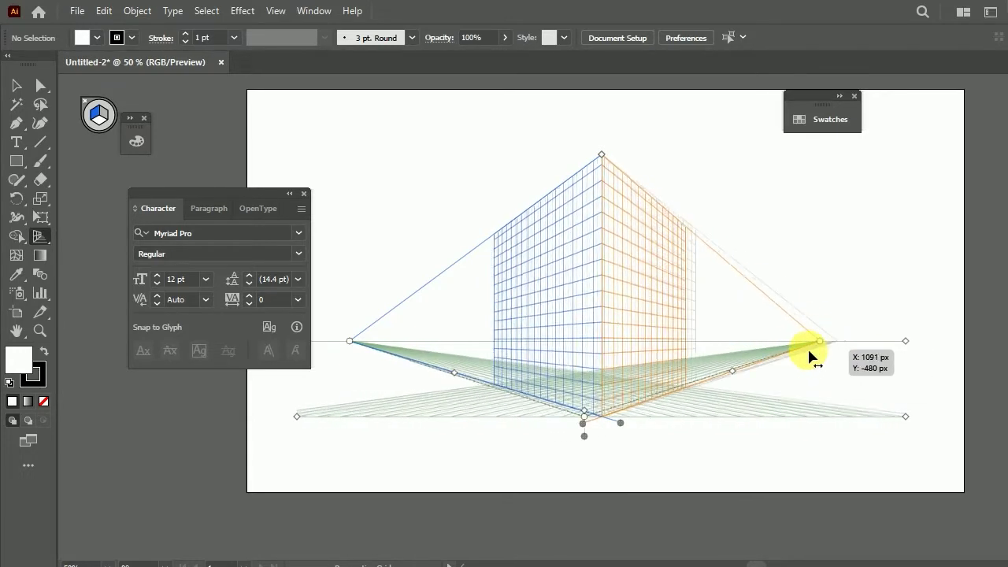
pyautogui.moveTo(857, 352); pyautogui.dragTo(813, 344)
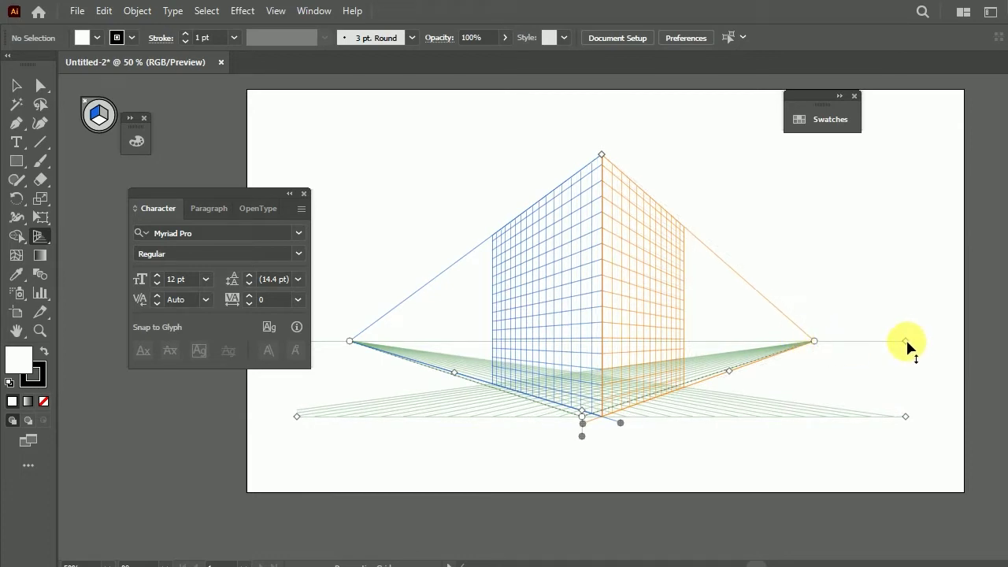
pyautogui.moveTo(907, 344); pyautogui.dragTo(908, 308)
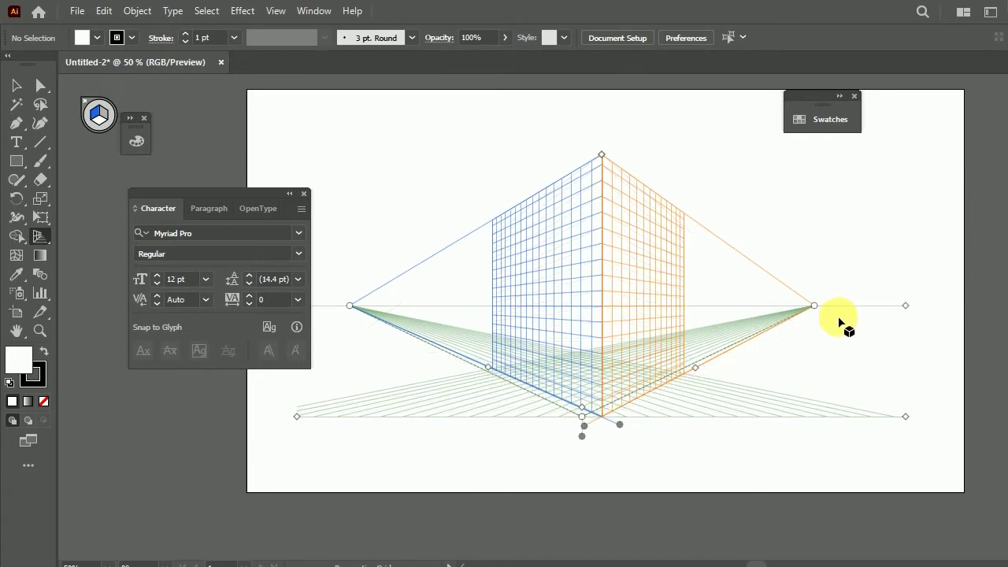
pyautogui.moveTo(815, 305)
pyautogui.mouseDown()
pyautogui.moveTo(861, 311)
pyautogui.moveTo(787, 308)
pyautogui.moveTo(860, 305)
pyautogui.mouseUp()
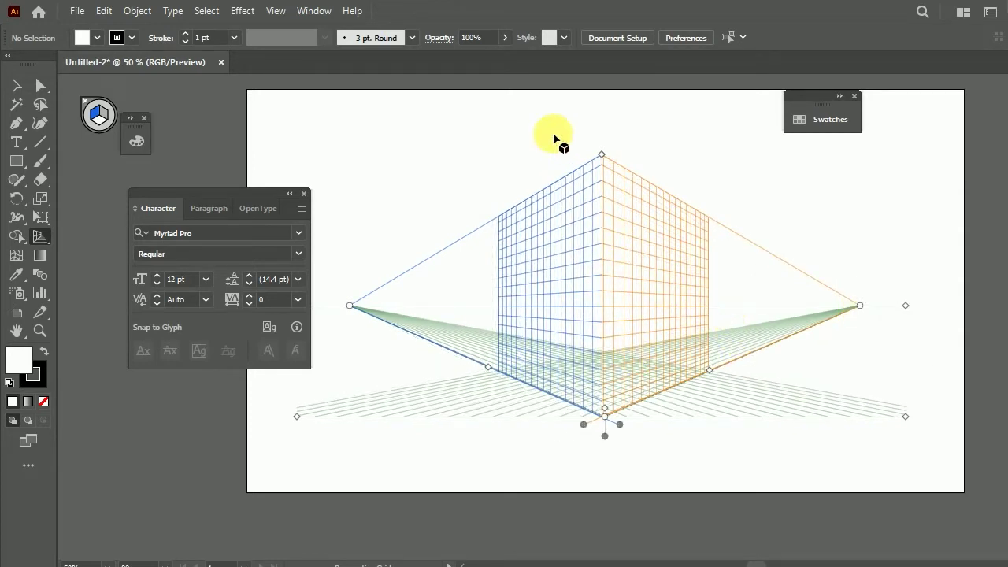
# Step: Fine-tune the left and right vanishing points and adjust the vertical grid extent height
pyautogui.moveTo(862, 303)
pyautogui.mouseDown()
pyautogui.moveTo(706, 288)
pyautogui.moveTo(697, 297)
pyautogui.moveTo(738, 305)
pyautogui.mouseUp()
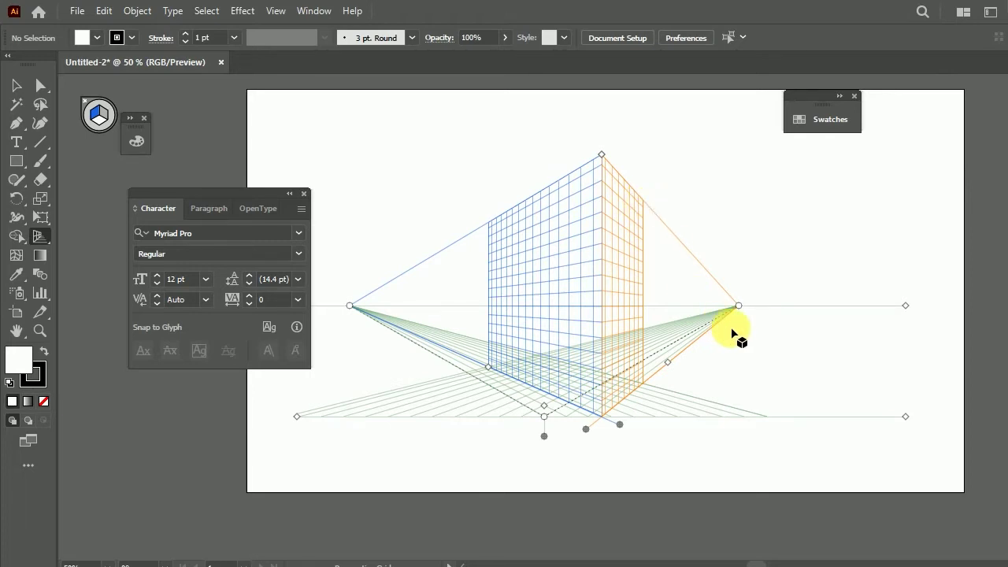
pyautogui.moveTo(738, 305); pyautogui.dragTo(869, 312)
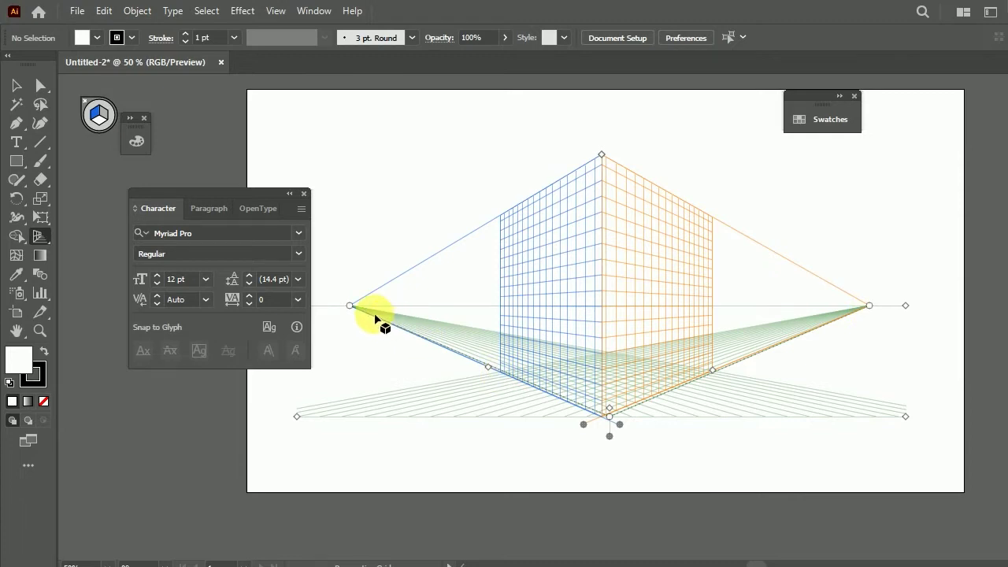
pyautogui.moveTo(349, 307)
pyautogui.mouseDown()
pyautogui.moveTo(485, 307)
pyautogui.moveTo(352, 308)
pyautogui.mouseUp()
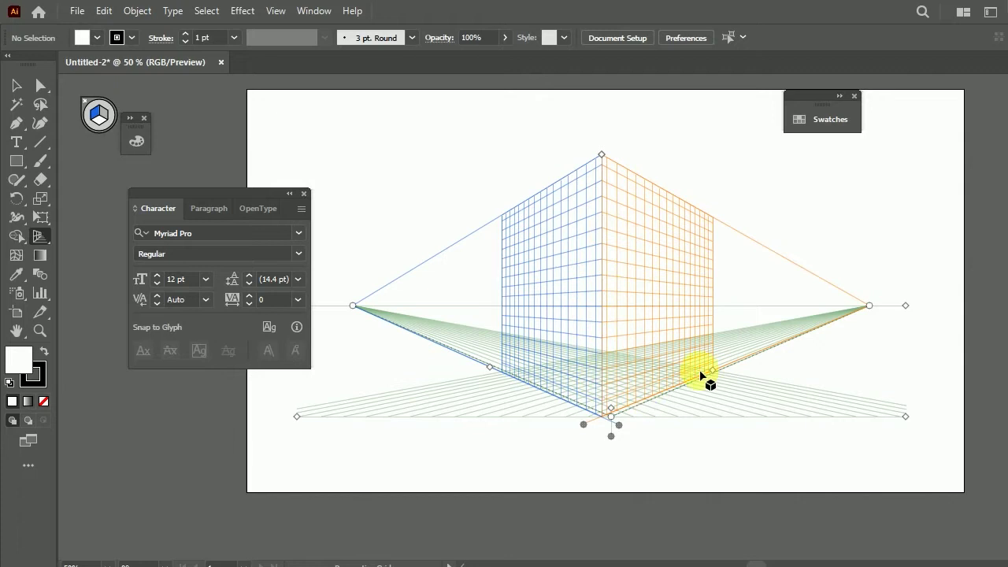
pyautogui.moveTo(602, 161); pyautogui.dragTo(604, 268)
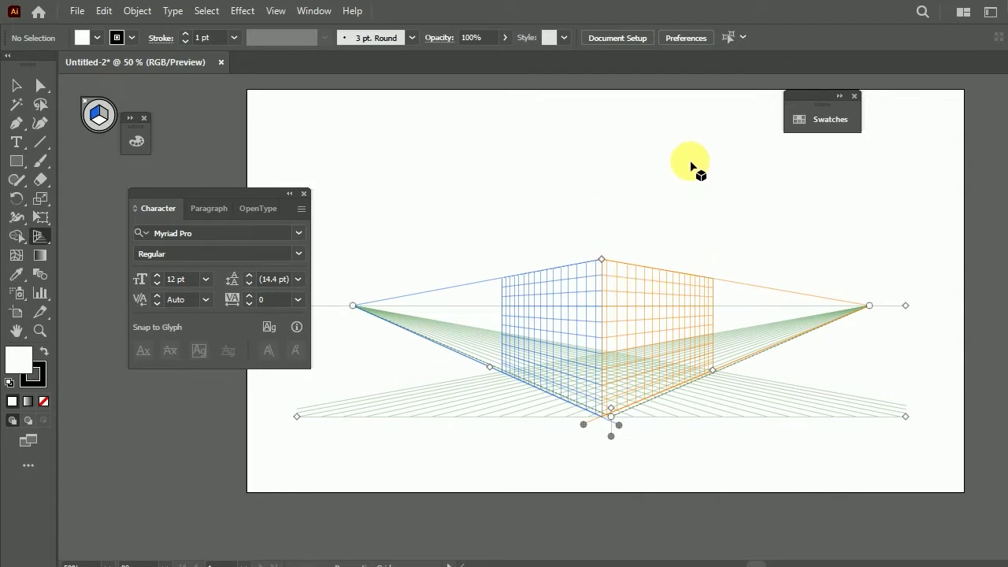
pyautogui.moveTo(602, 260); pyautogui.dragTo(601, 145)
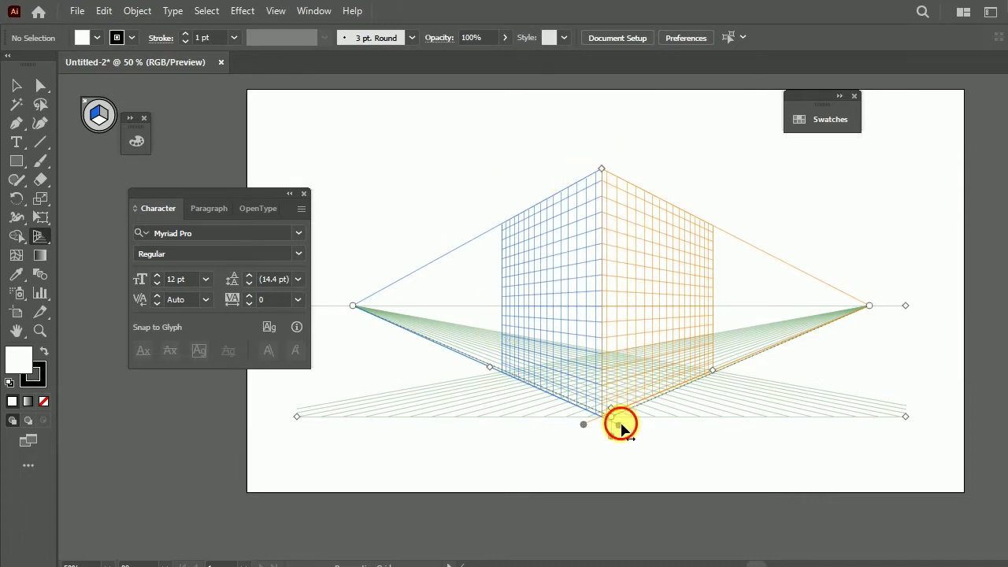
# Step: Experiment with the ground-plane handles, then undo back to the central-corner two-point layout
pyautogui.moveTo(622, 426); pyautogui.dragTo(841, 404)
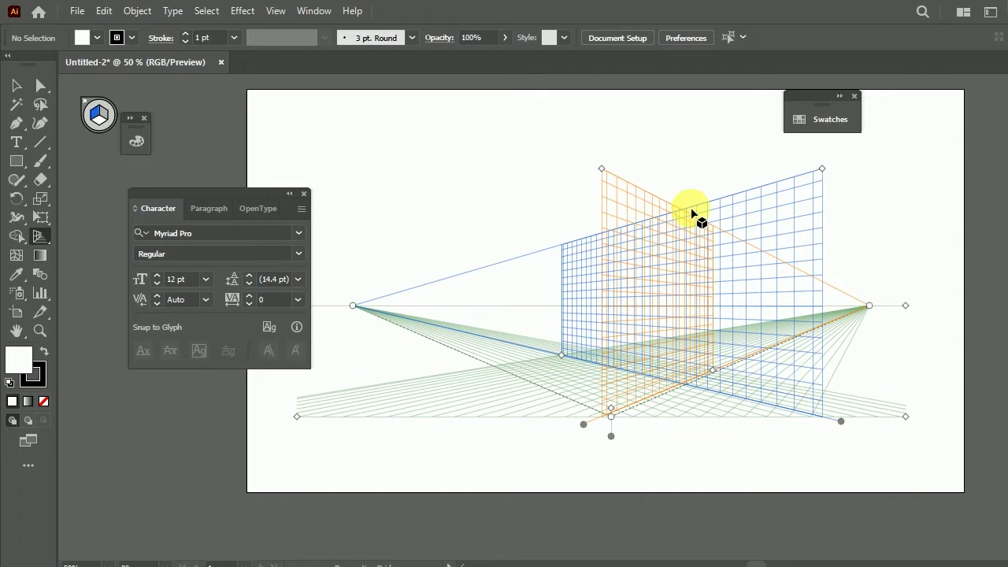
pyautogui.moveTo(585, 424); pyautogui.dragTo(391, 390)
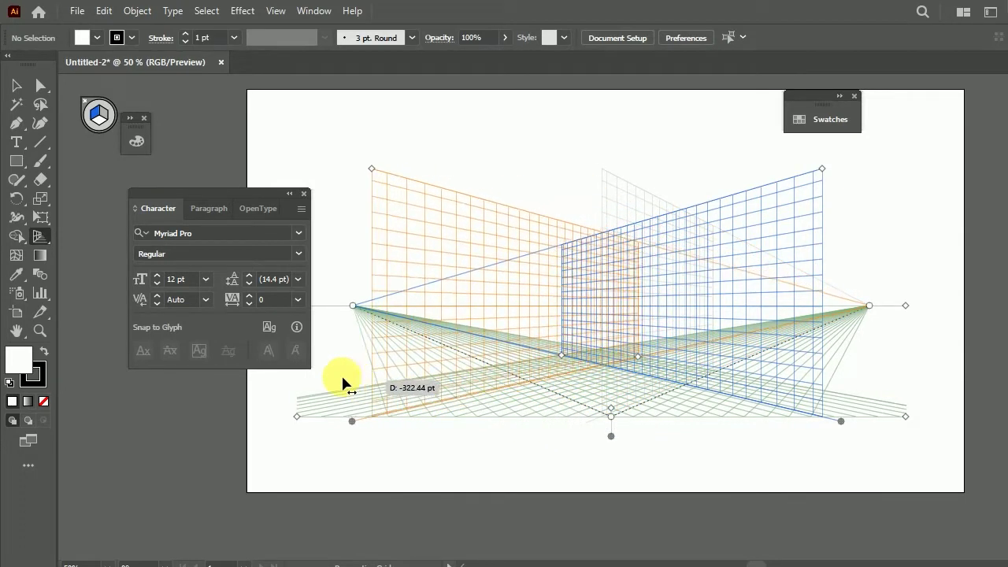
pyautogui.moveTo(391, 391); pyautogui.dragTo(303, 367)
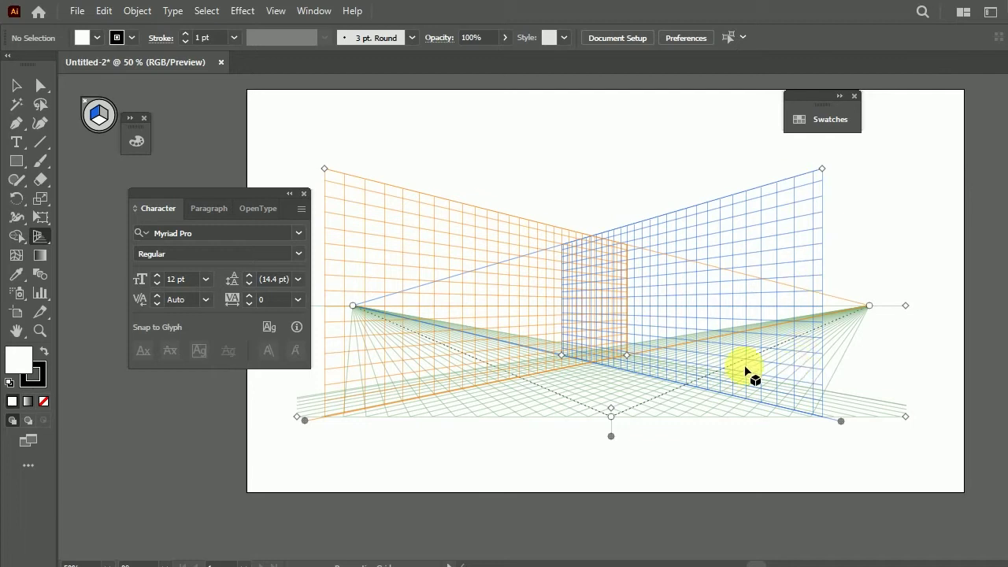
pyautogui.hotkey('ctrl', 'z')
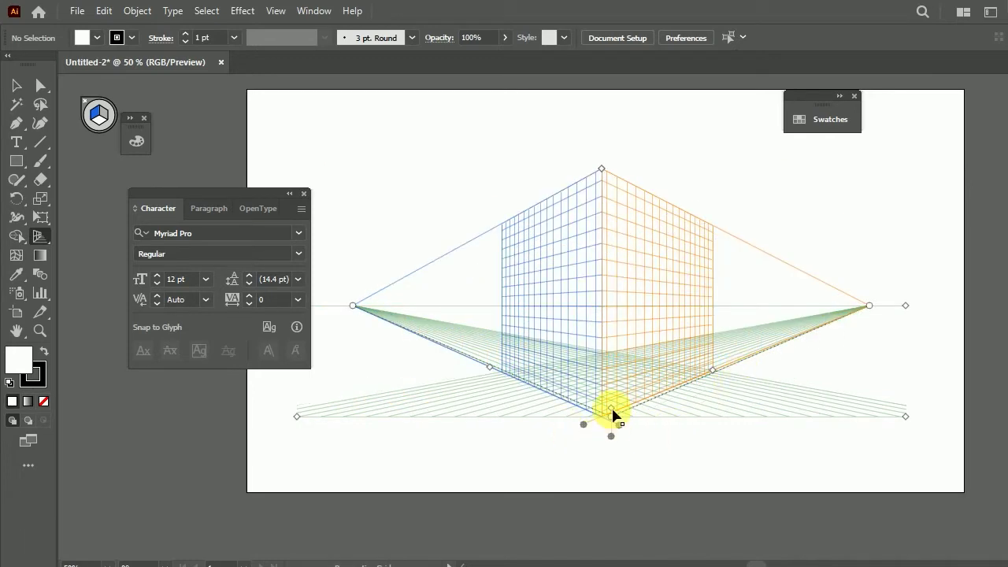
# Step: Tweak plane width, cell density, ground level, horizon and left vanishing point; float the shape tools panel
pyautogui.moveTo(612, 408); pyautogui.dragTo(621, 408)
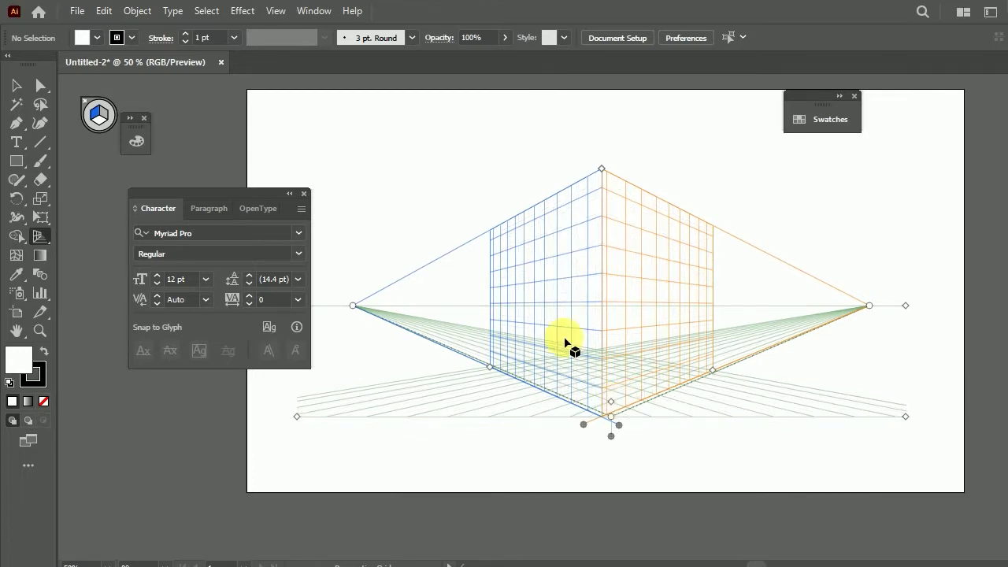
pyautogui.moveTo(611, 402); pyautogui.dragTo(614, 403)
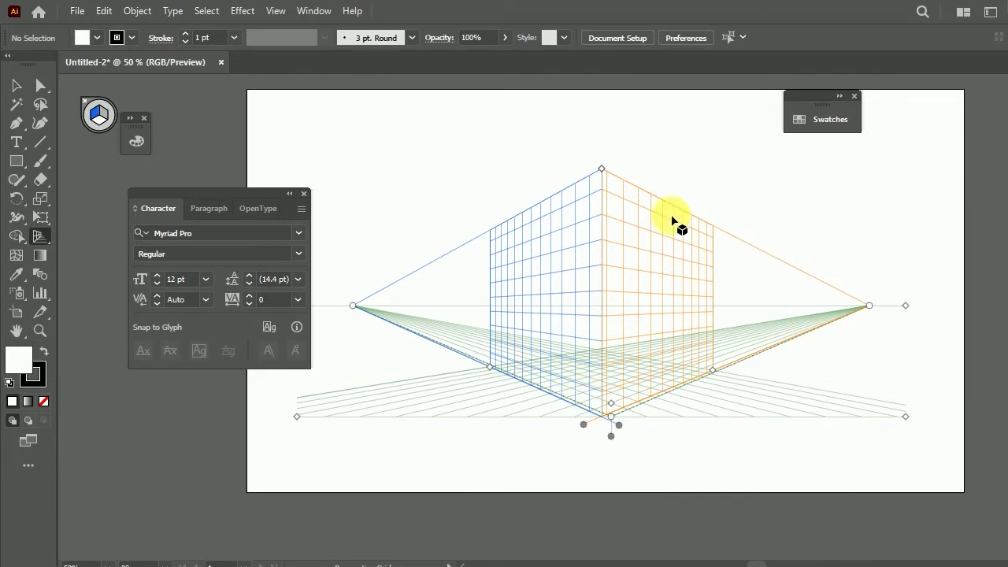
pyautogui.moveTo(905, 417)
pyautogui.mouseDown()
pyautogui.moveTo(924, 421)
pyautogui.moveTo(895, 408)
pyautogui.mouseUp()
pyautogui.moveTo(888, 300)
pyautogui.mouseDown()
pyautogui.moveTo(902, 321)
pyautogui.moveTo(871, 309)
pyautogui.moveTo(824, 316)
pyautogui.mouseUp()
pyautogui.moveTo(344, 309)
pyautogui.mouseDown()
pyautogui.moveTo(356, 315)
pyautogui.moveTo(344, 310)
pyautogui.mouseUp()
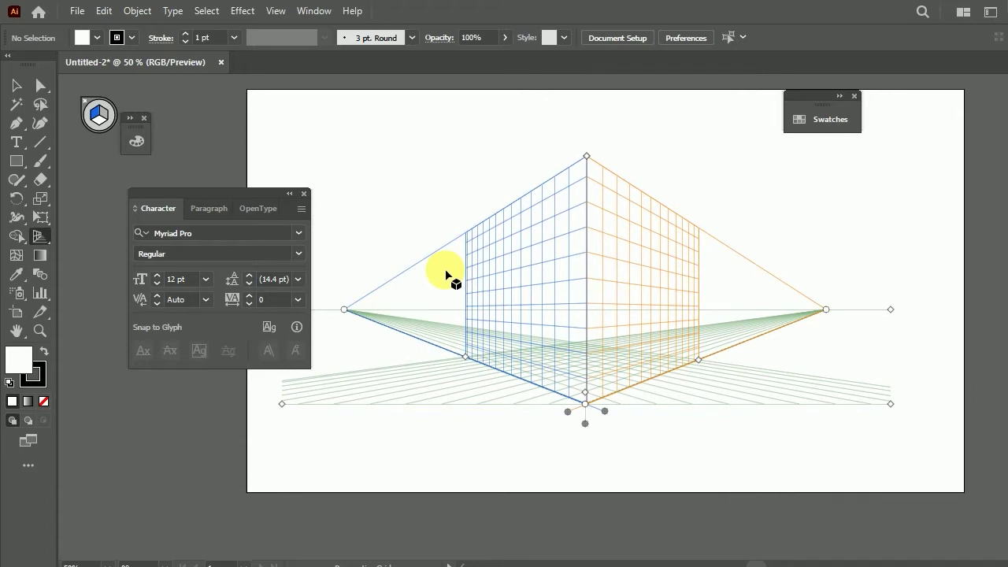
pyautogui.moveTo(16, 161)
pyautogui.mouseDown()
pyautogui.moveTo(152, 175)
pyautogui.moveTo(185, 192)
pyautogui.mouseUp()
pyautogui.moveTo(117, 175)
pyautogui.mouseDown()
pyautogui.moveTo(211, 161)
pyautogui.moveTo(333, 100)
pyautogui.mouseUp()
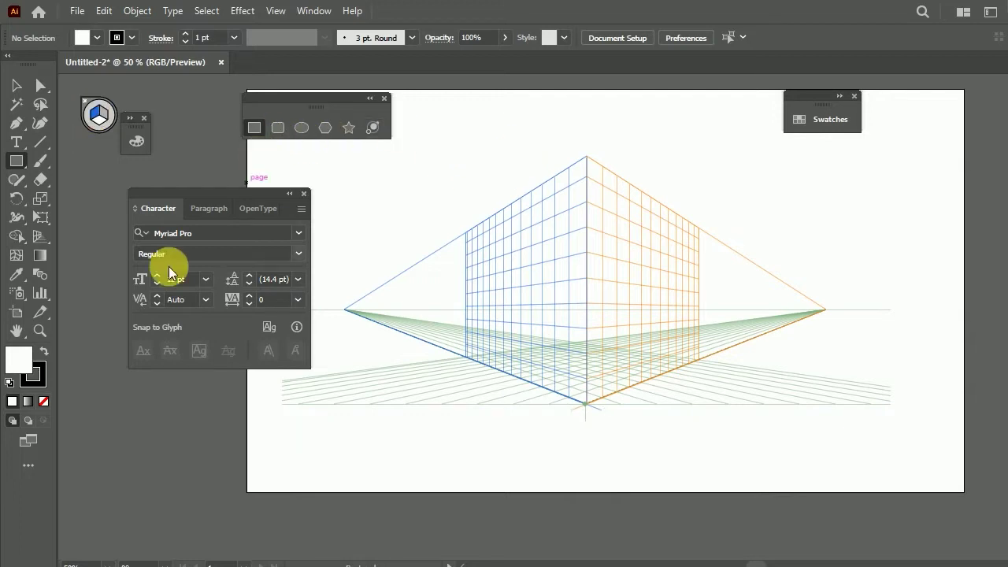
# Step: Draw a brown wall on the left perspective plane and a darker brown wall on the right plane
pyautogui.moveTo(586, 157)
pyautogui.mouseDown()
pyautogui.moveTo(482, 369)
pyautogui.moveTo(459, 361)
pyautogui.mouseUp()
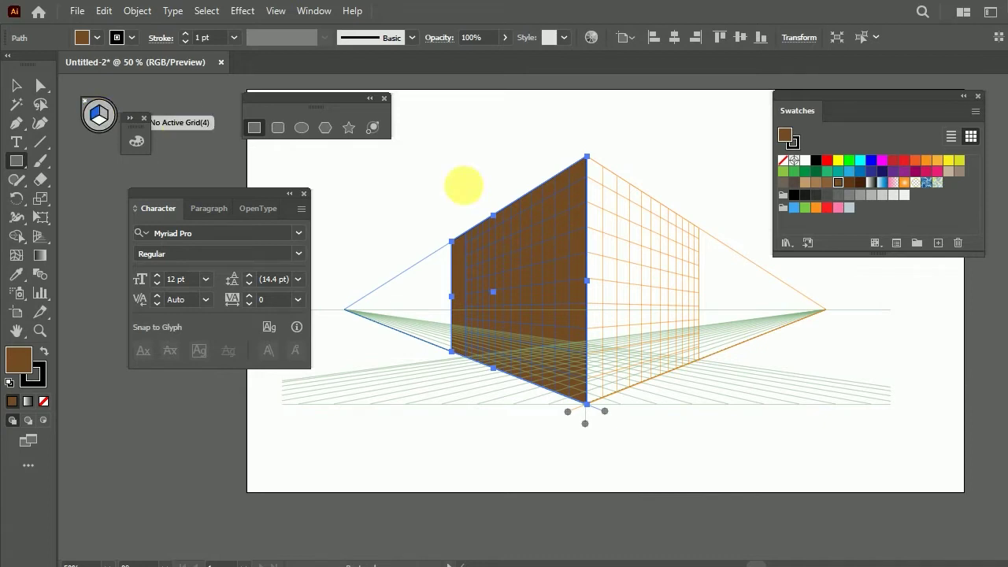
pyautogui.click(109, 120)
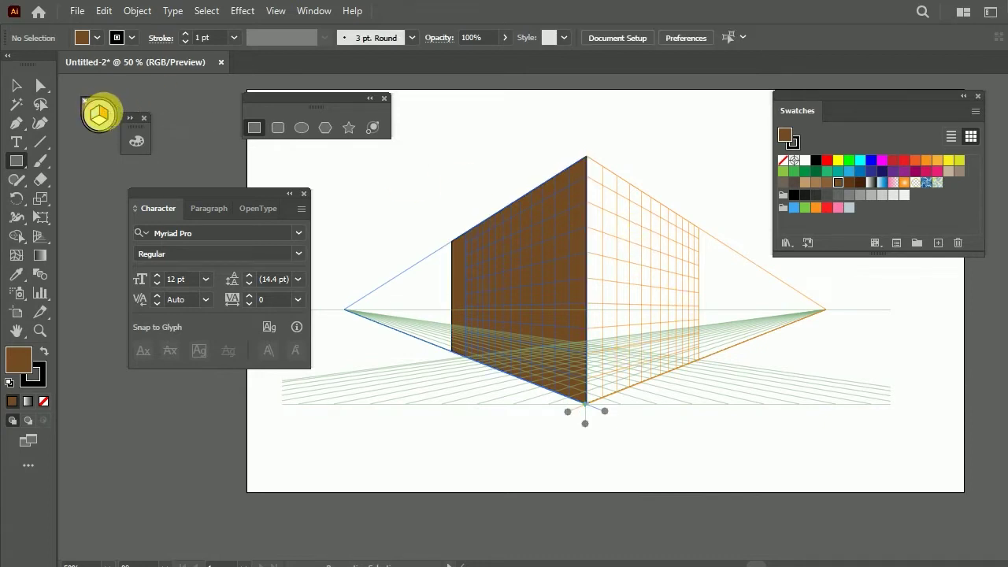
pyautogui.click(860, 183)
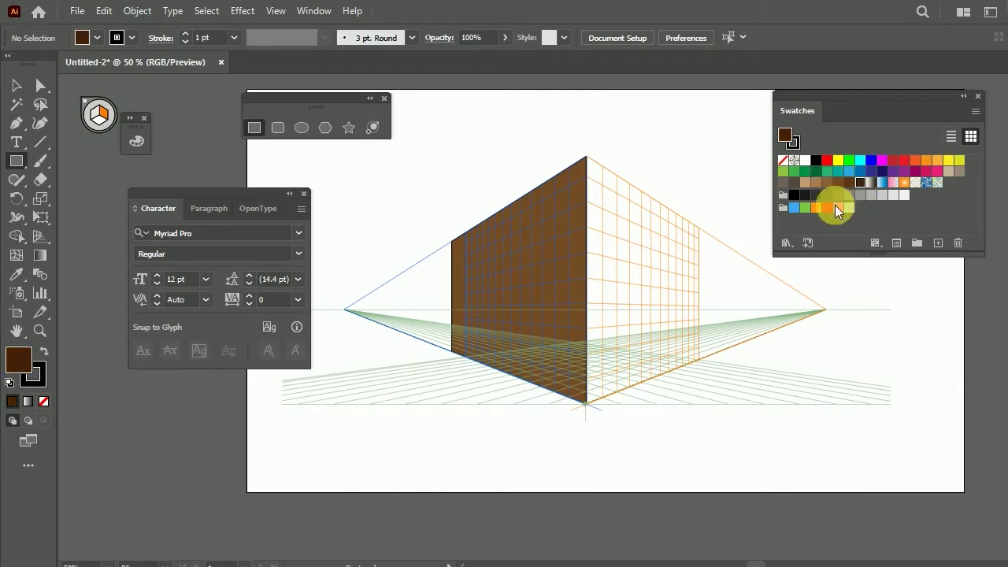
pyautogui.moveTo(597, 163); pyautogui.dragTo(709, 363)
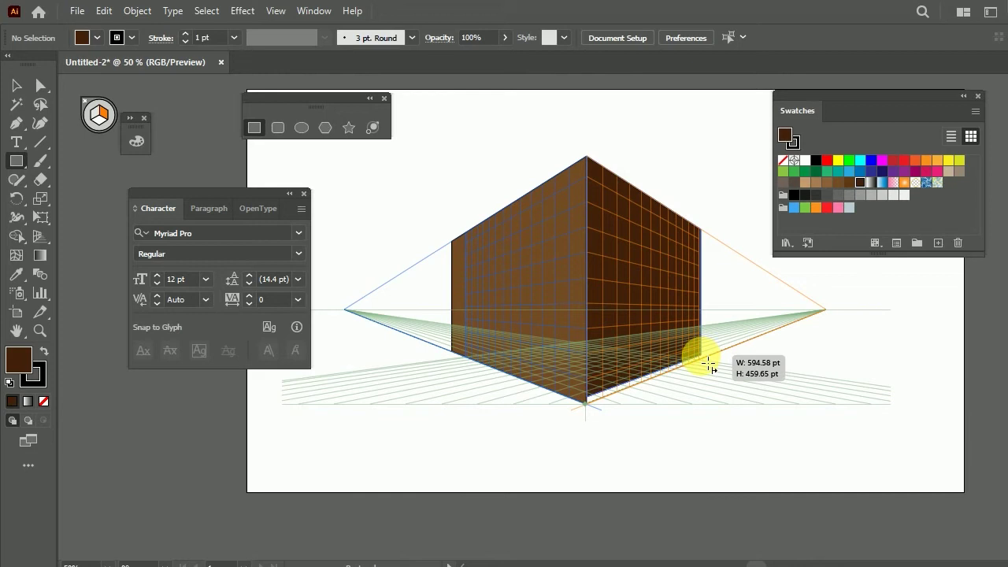
pyautogui.moveTo(710, 363); pyautogui.dragTo(702, 359)
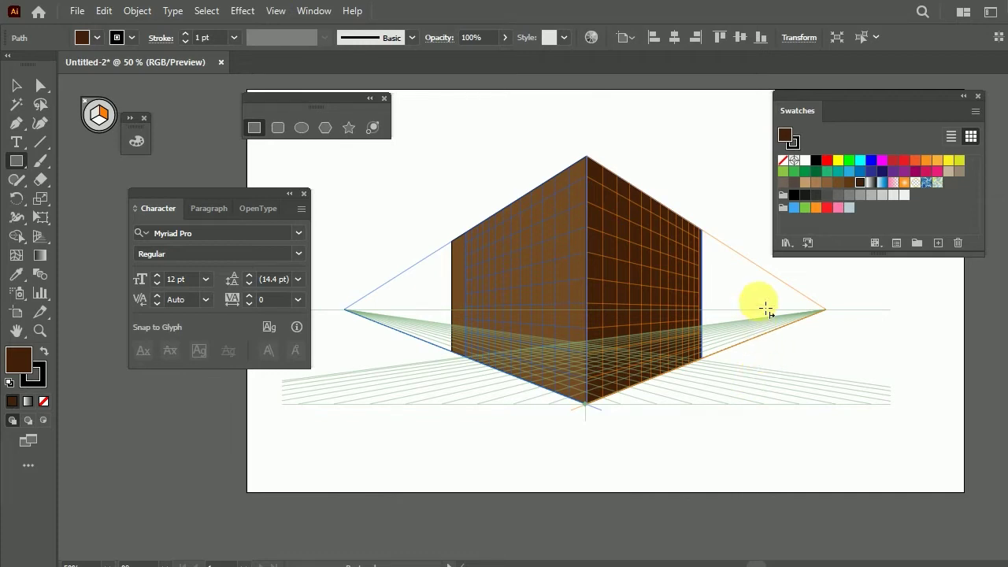
pyautogui.click(22, 91)
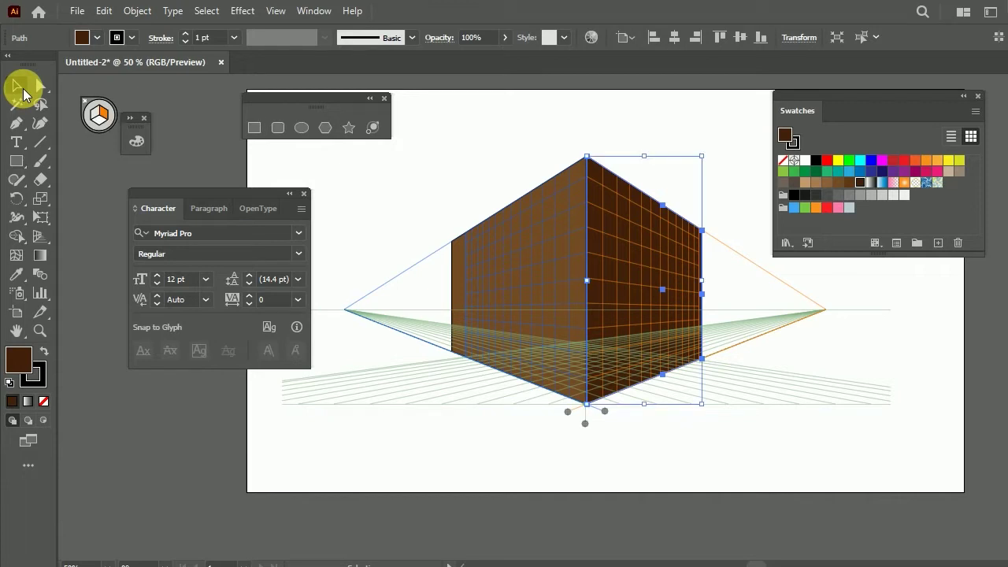
# Step: Stretch the left wall's edge further left in perspective, undoing the stray right-wall and move edits
pyautogui.click(40, 235)
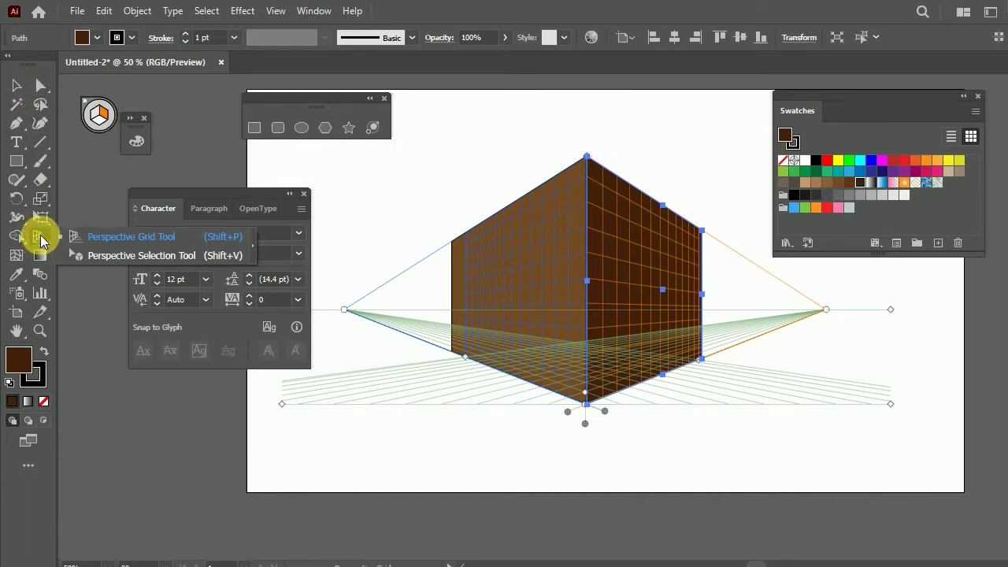
pyautogui.click(95, 255)
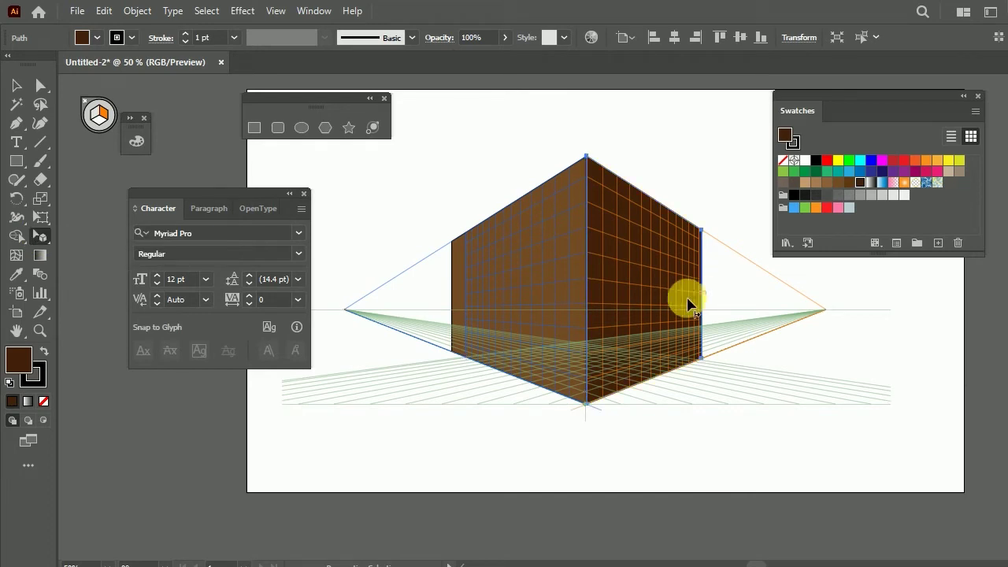
pyautogui.moveTo(705, 300); pyautogui.dragTo(747, 304)
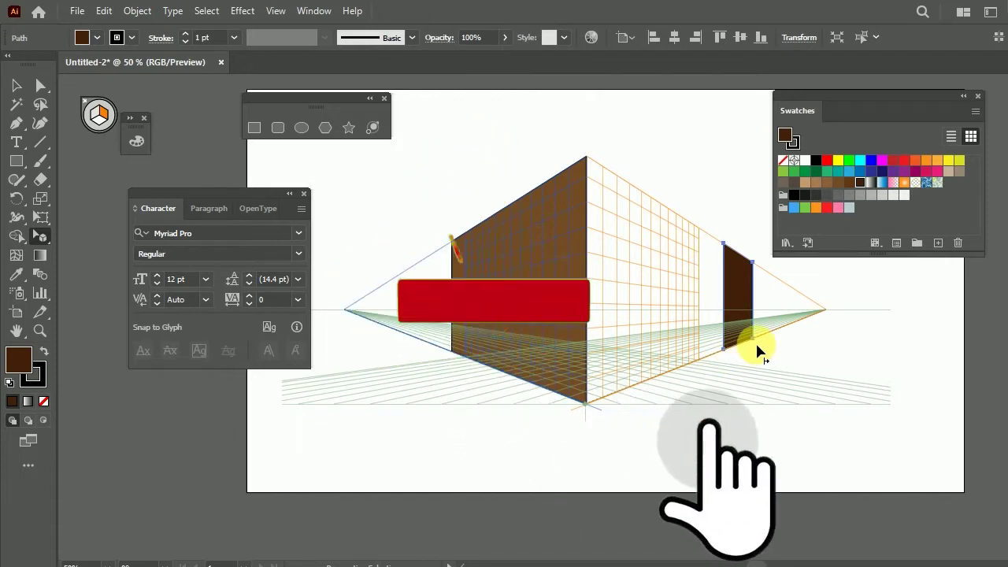
pyautogui.hotkey('ctrl', 'z')
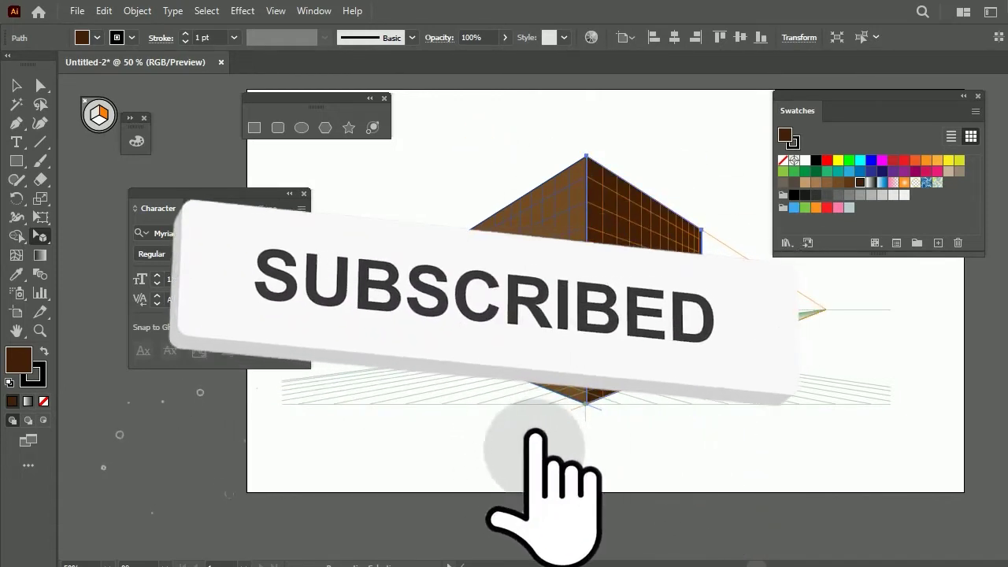
pyautogui.click(405, 247)
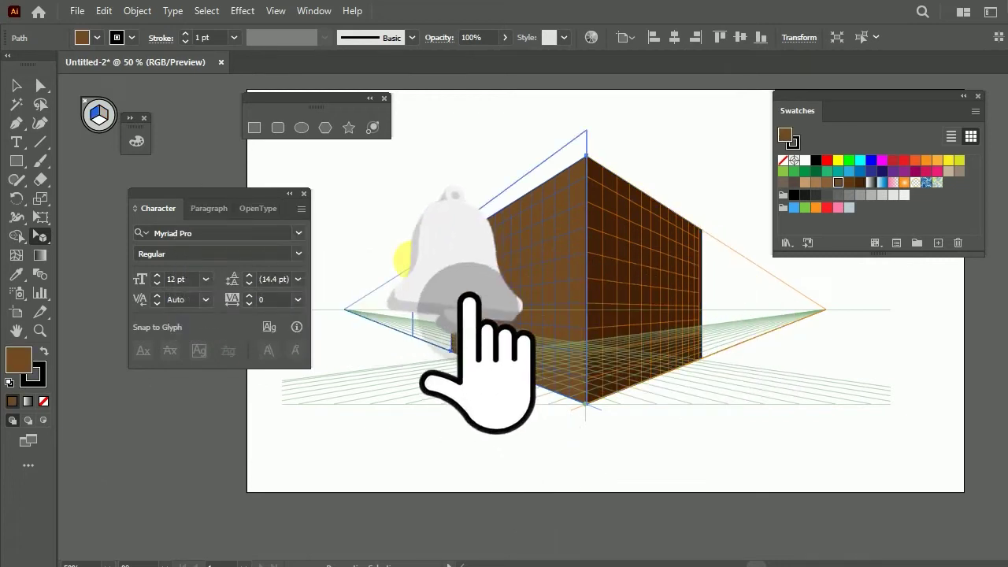
pyautogui.moveTo(404, 265); pyautogui.dragTo(386, 278)
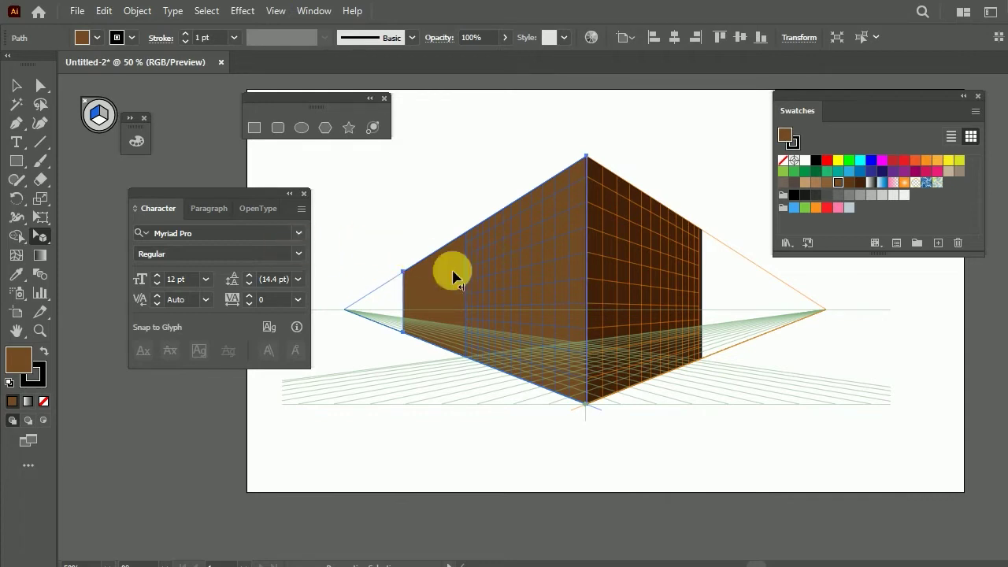
pyautogui.click(17, 85)
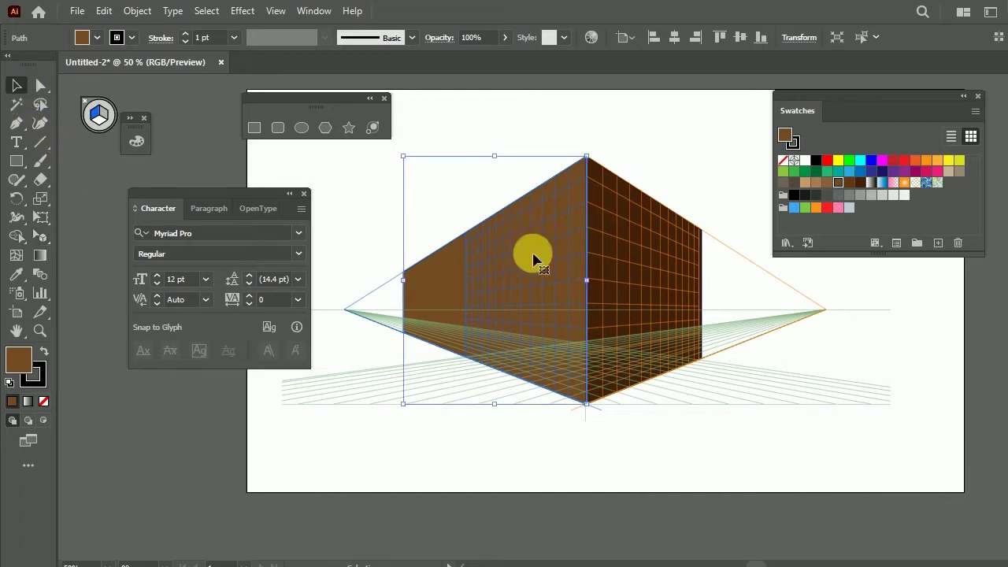
pyautogui.moveTo(591, 277); pyautogui.dragTo(431, 302)
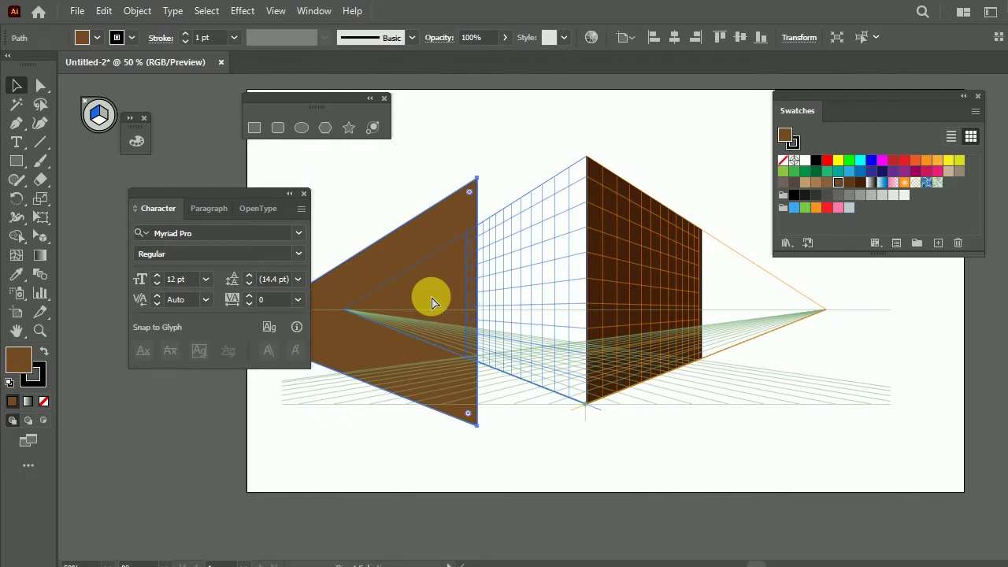
pyautogui.hotkey('ctrl', 'z')
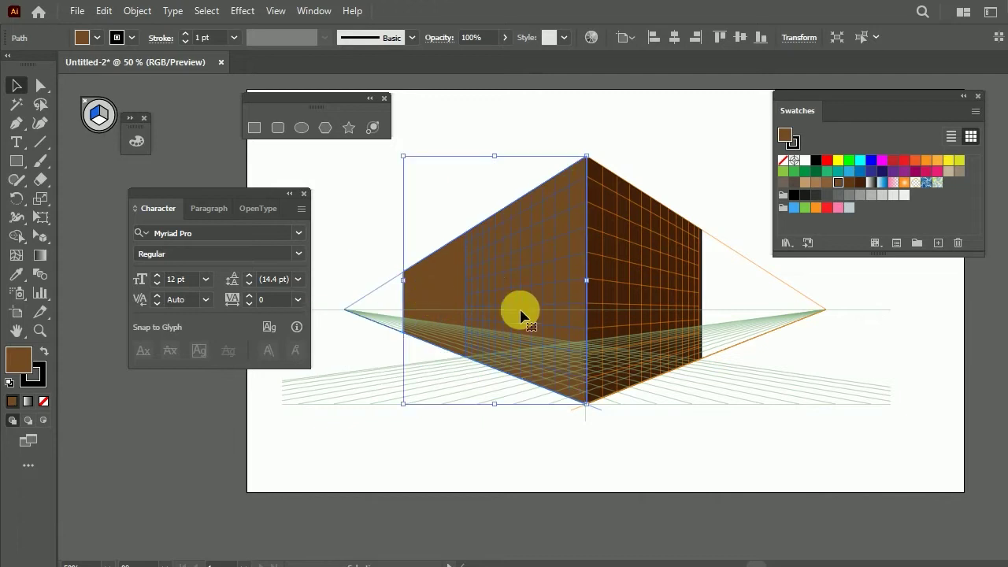
pyautogui.click(656, 142)
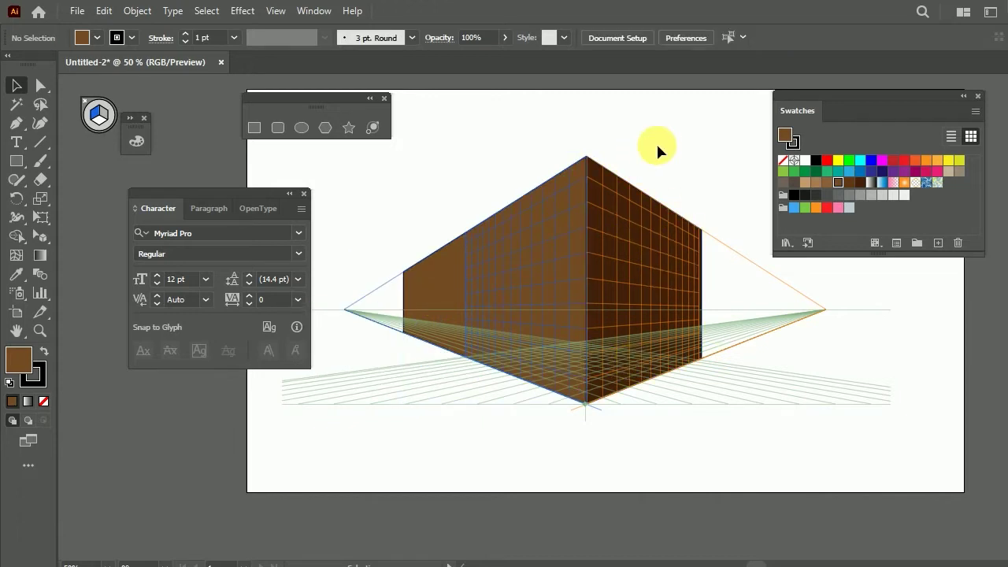
# Step: Draw a yellow window on the left wall and duplicate it along the wall into a row
pyautogui.click(18, 161)
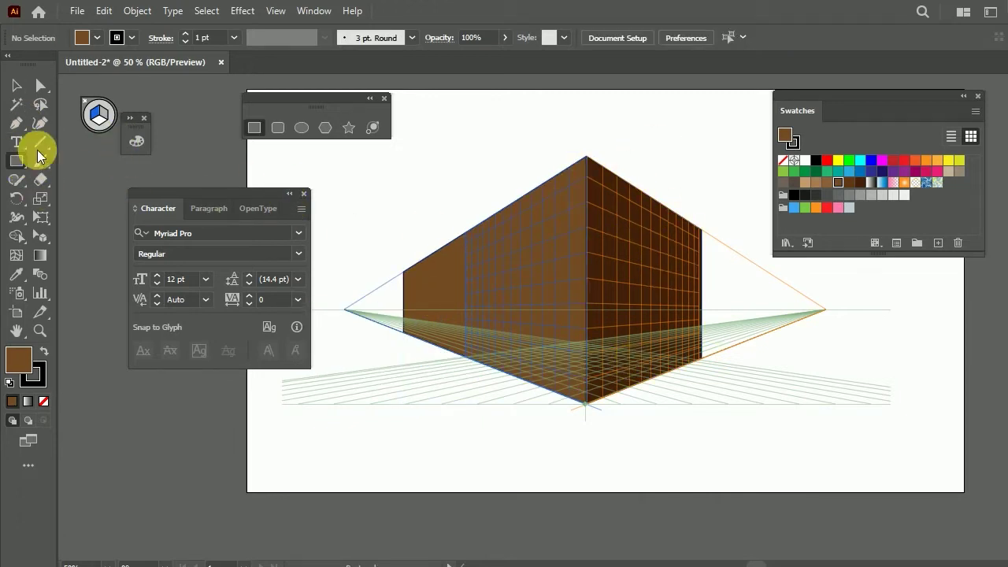
pyautogui.click(839, 160)
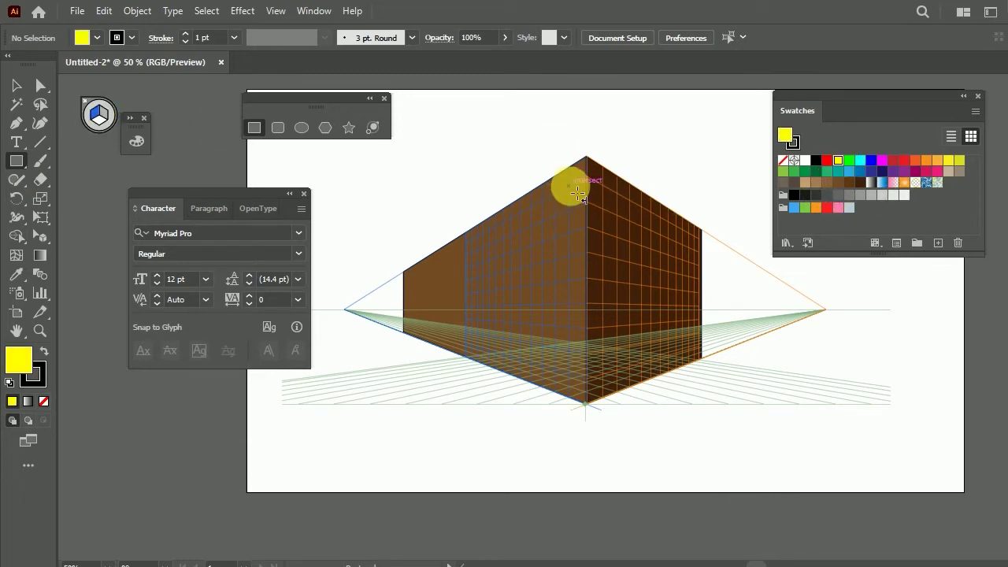
pyautogui.moveTo(579, 193); pyautogui.dragTo(540, 272)
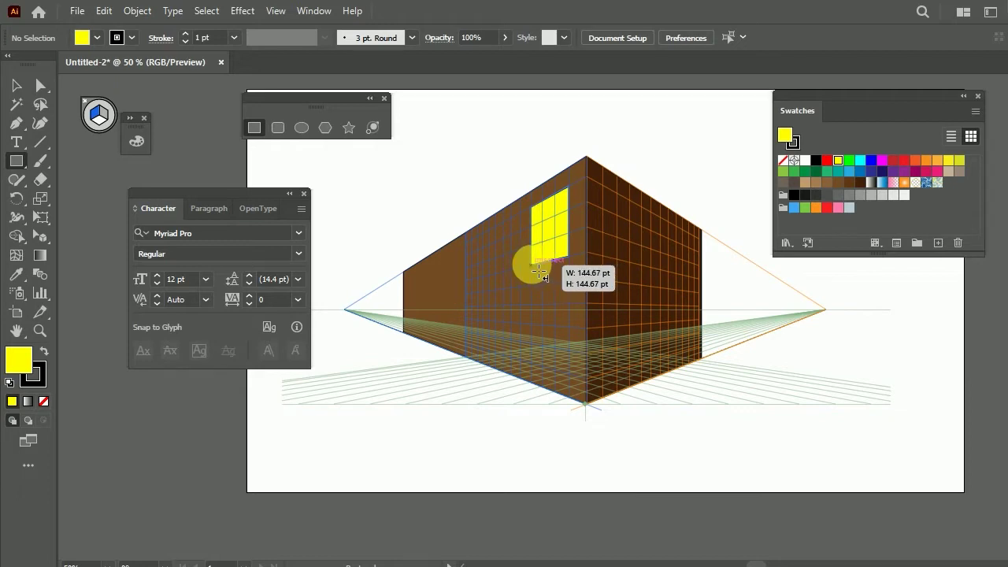
pyautogui.click(47, 236)
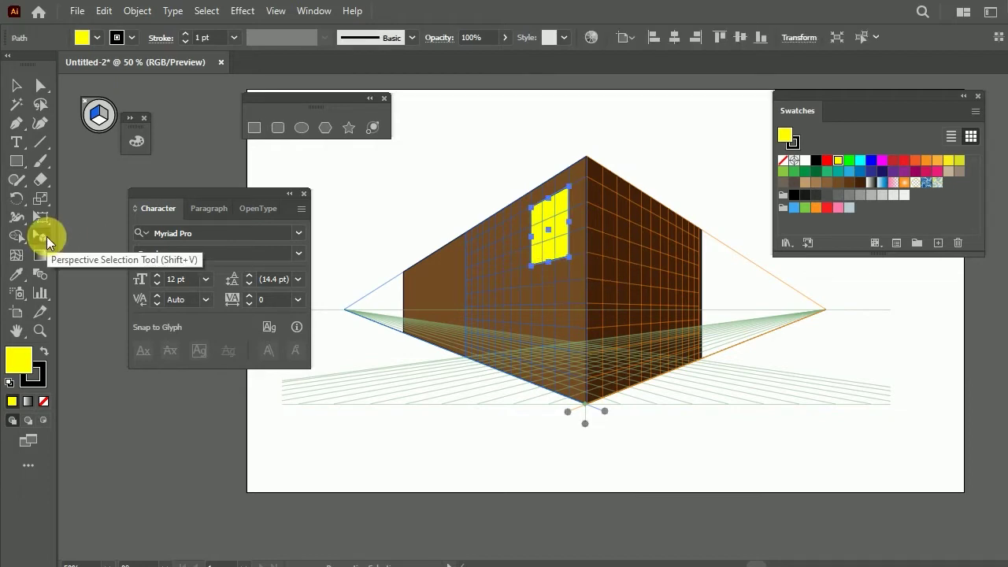
pyautogui.moveTo(547, 230)
pyautogui.mouseDown()
pyautogui.moveTo(517, 257)
pyautogui.moveTo(493, 260)
pyautogui.moveTo(504, 261)
pyautogui.mouseUp()
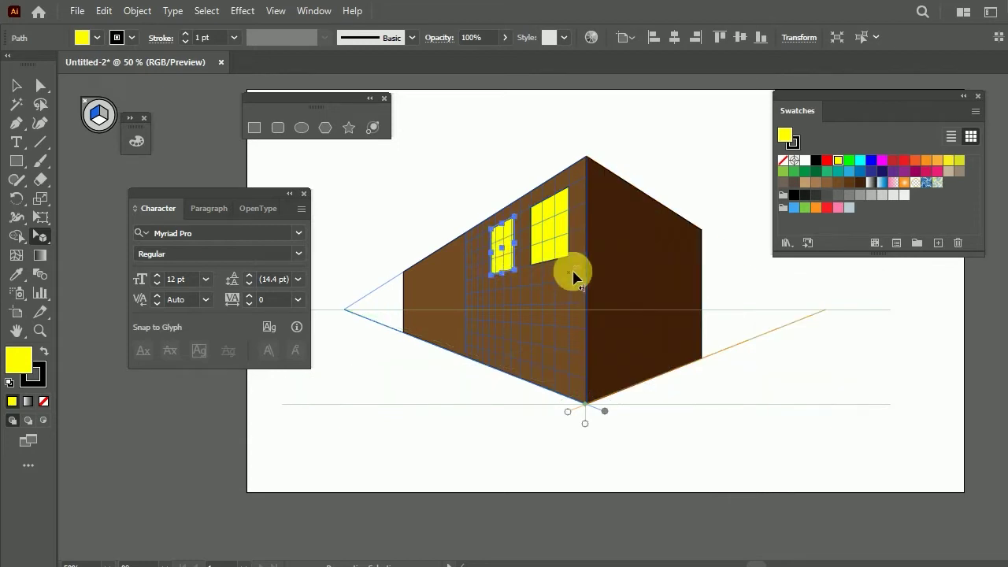
pyautogui.hotkey('ctrl', 'd')
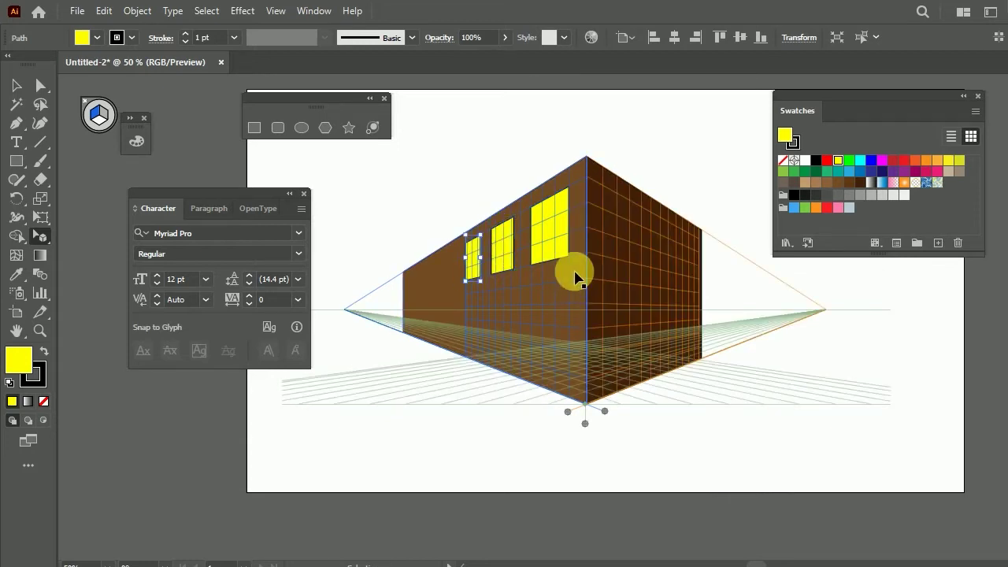
pyautogui.hotkey('ctrl', 'd')
pyautogui.hotkey('ctrl', 'd')
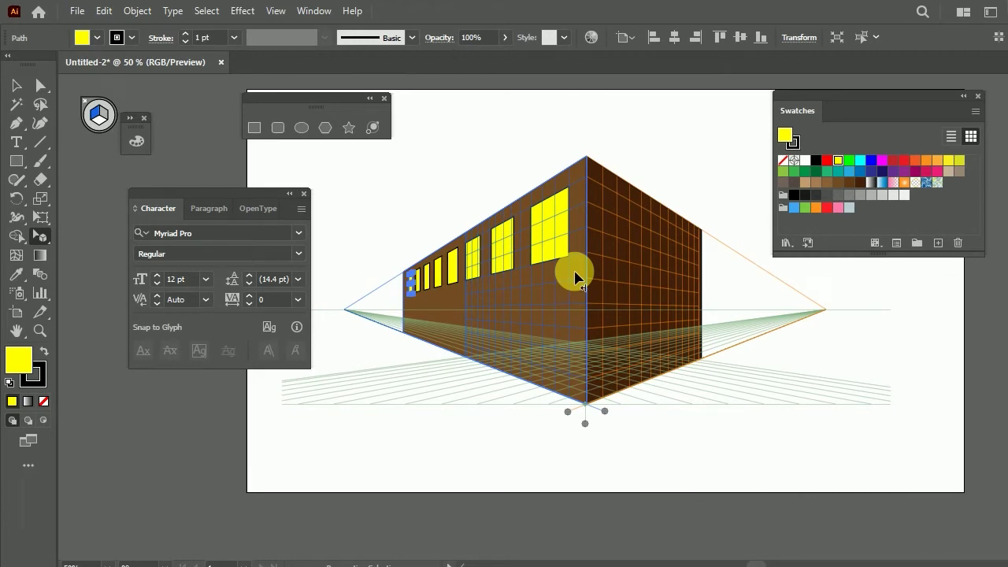
# Step: Select the whole row of left-wall windows and copy it down as a second row beneath
pyautogui.keyDown('shift'); pyautogui.click(426, 290); pyautogui.keyUp('shift')
pyautogui.moveTo(425, 291); pyautogui.dragTo(443, 282)
pyautogui.keyDown('shift'); pyautogui.click(453, 268); pyautogui.keyUp('shift')
pyautogui.keyDown('shift'); pyautogui.click(472, 260); pyautogui.keyUp('shift')
pyautogui.keyDown('shift'); pyautogui.click(503, 253); pyautogui.keyUp('shift')
pyautogui.keyDown('shift'); pyautogui.click(542, 252); pyautogui.keyUp('shift')
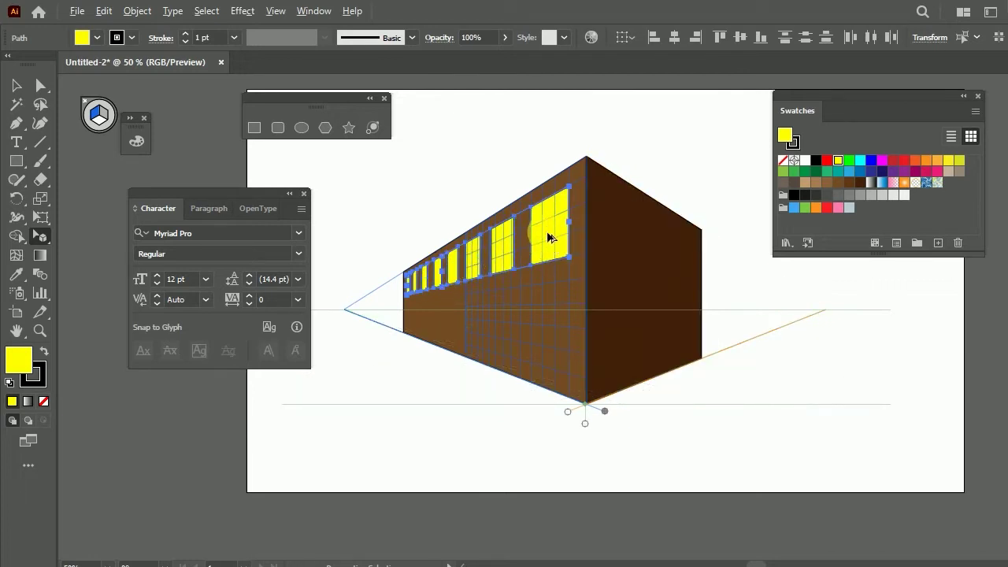
pyautogui.moveTo(549, 237); pyautogui.dragTo(549, 321)
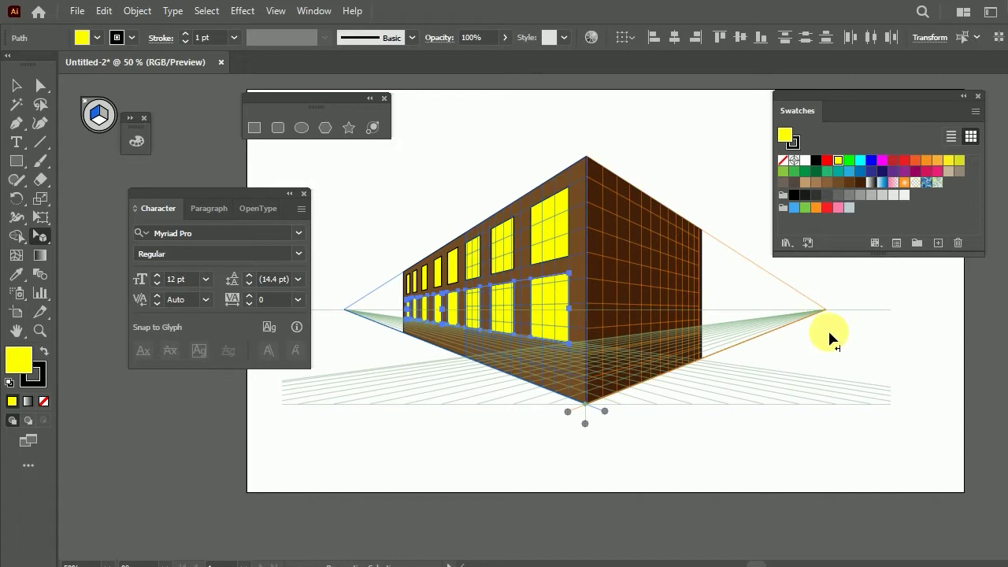
pyautogui.click(827, 329)
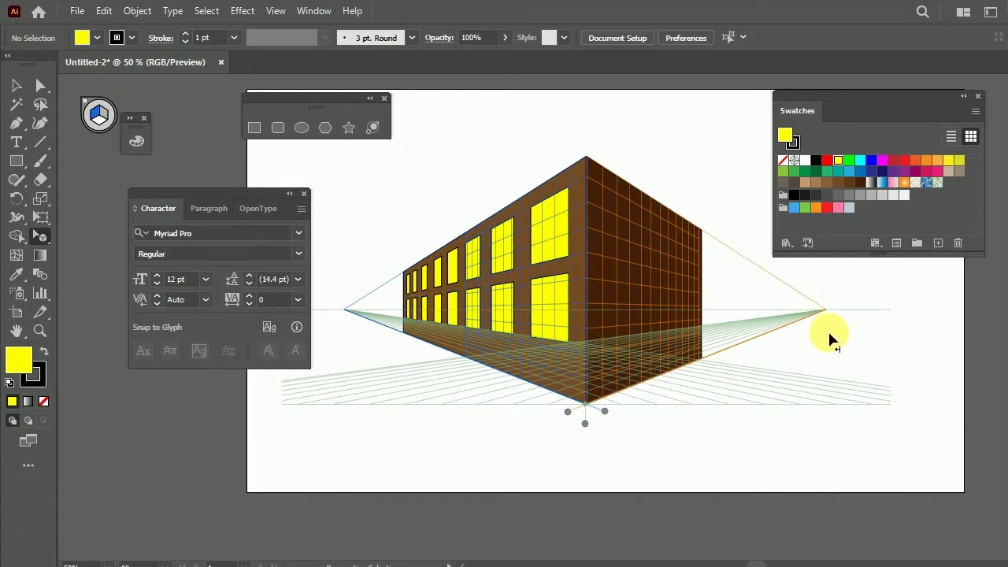
# Step: Draw a large yellow window rectangle on the right wall's perspective plane
pyautogui.click(254, 127)
pyautogui.click(99, 115)
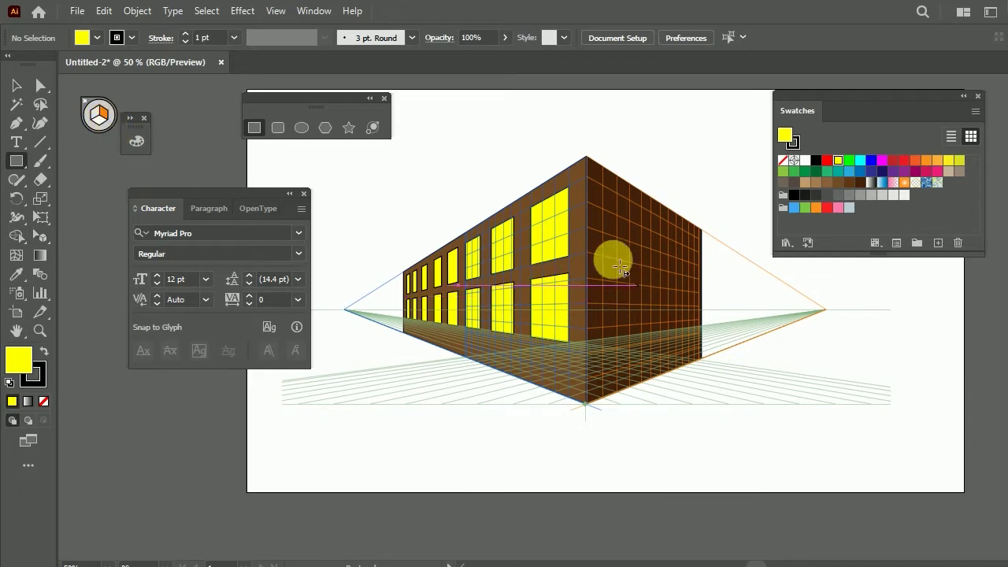
pyautogui.moveTo(602, 233)
pyautogui.mouseDown()
pyautogui.moveTo(679, 348)
pyautogui.moveTo(670, 342)
pyautogui.mouseUp()
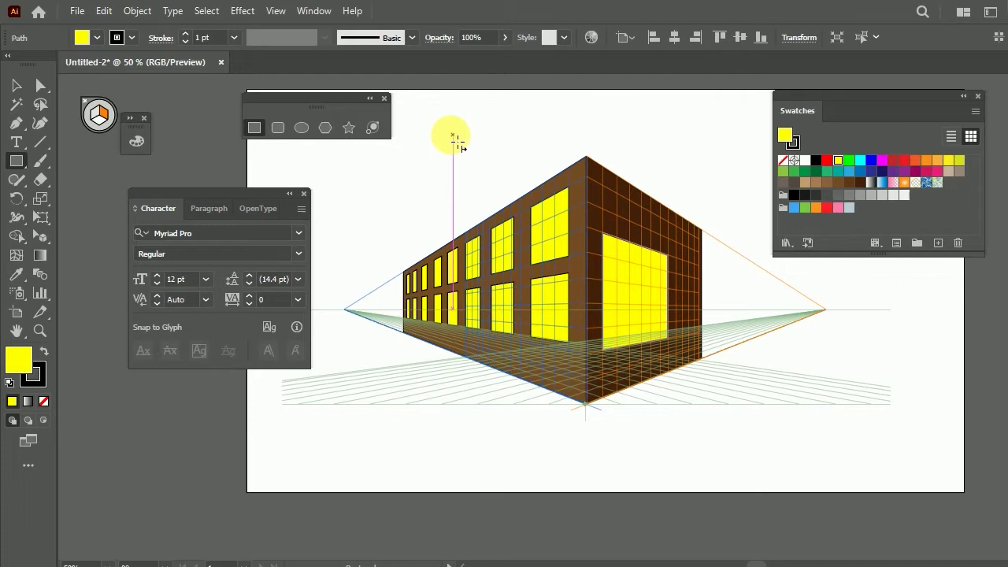
pyautogui.click(16, 84)
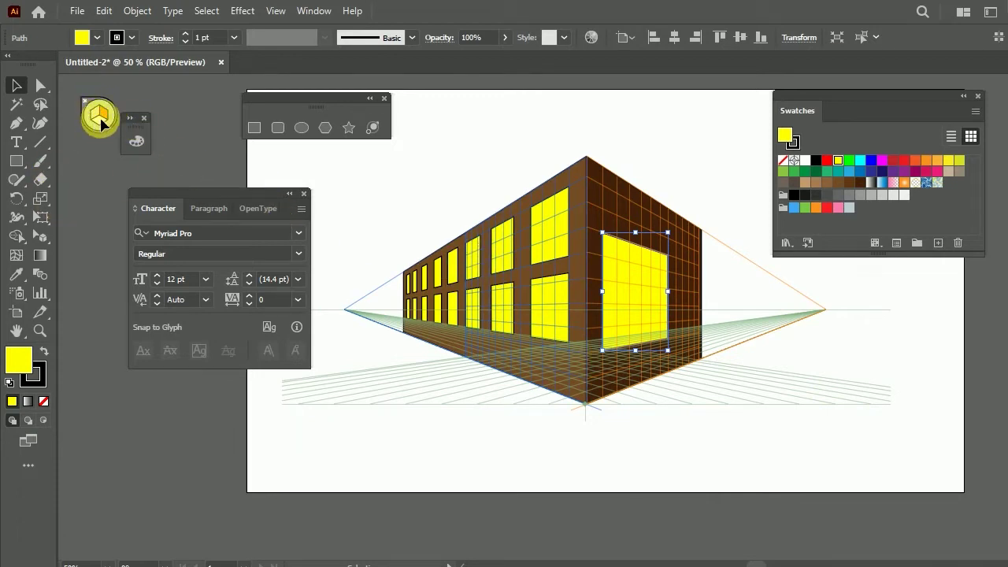
# Step: Draw a tall yellow rectangle right of the building with no perspective plane active
pyautogui.click(249, 128)
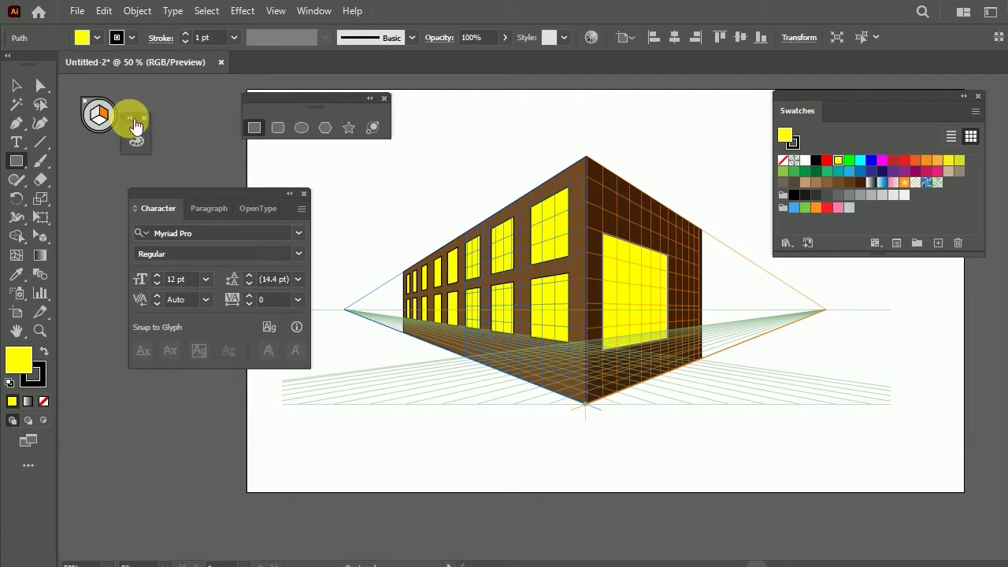
pyautogui.click(118, 121)
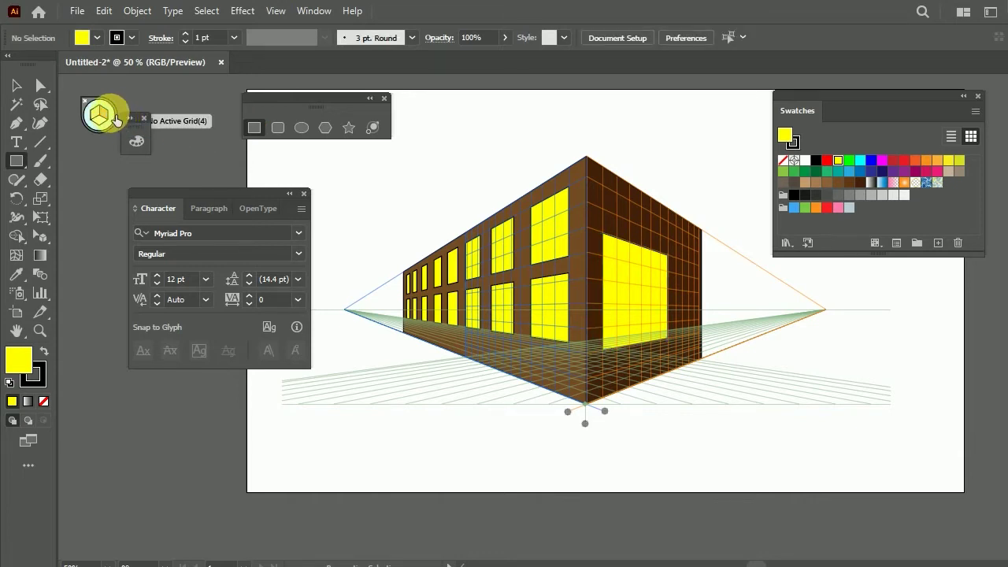
pyautogui.moveTo(828, 284); pyautogui.dragTo(904, 441)
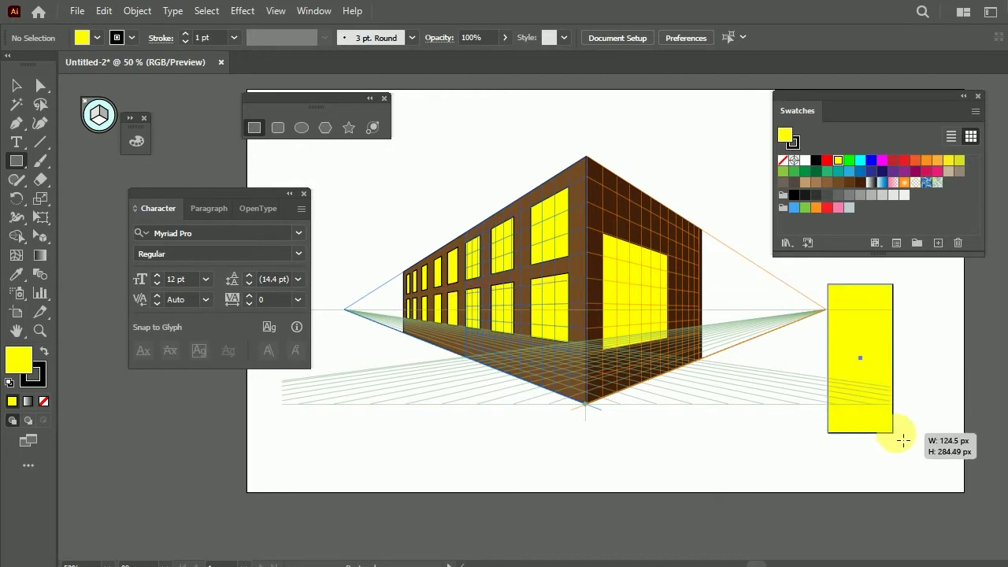
pyautogui.moveTo(805, 345); pyautogui.dragTo(686, 347)
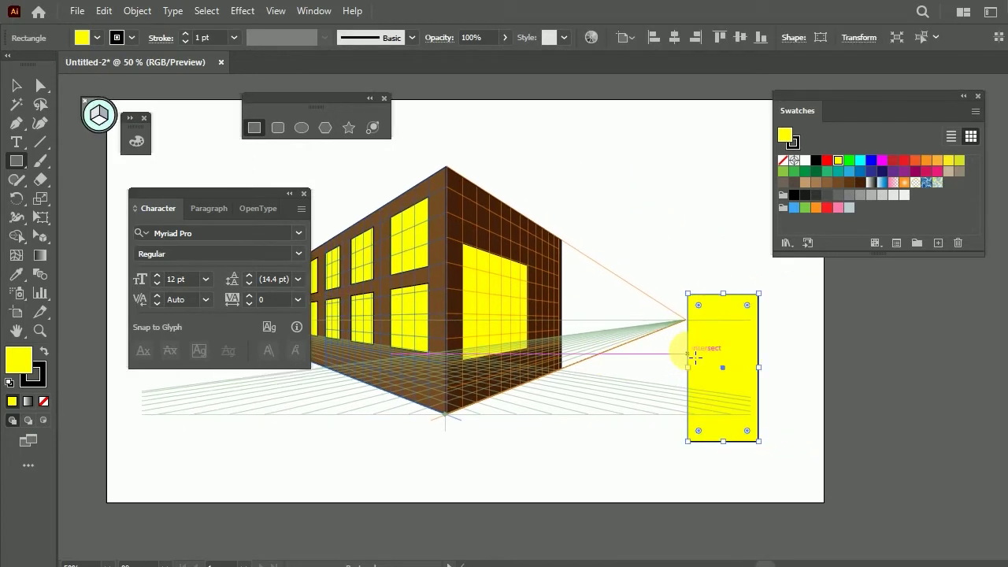
# Step: Round the rectangle's two top corners fully into an arch and move the shape up
pyautogui.press('a')
pyautogui.hotkey('ctrl', '+')
pyautogui.click(591, 214)
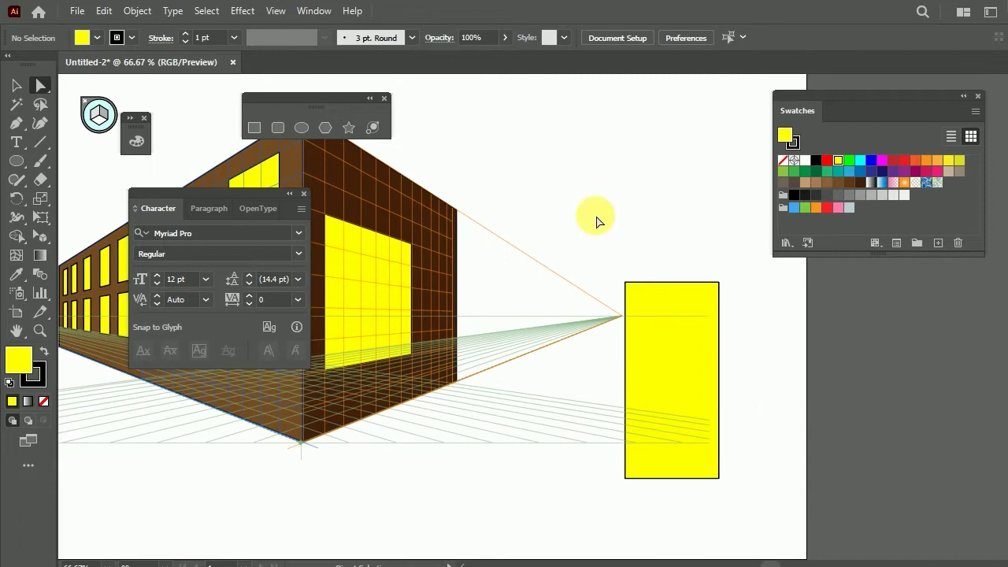
pyautogui.click(718, 281)
pyautogui.moveTo(708, 293); pyautogui.dragTo(685, 323)
pyautogui.click(783, 352)
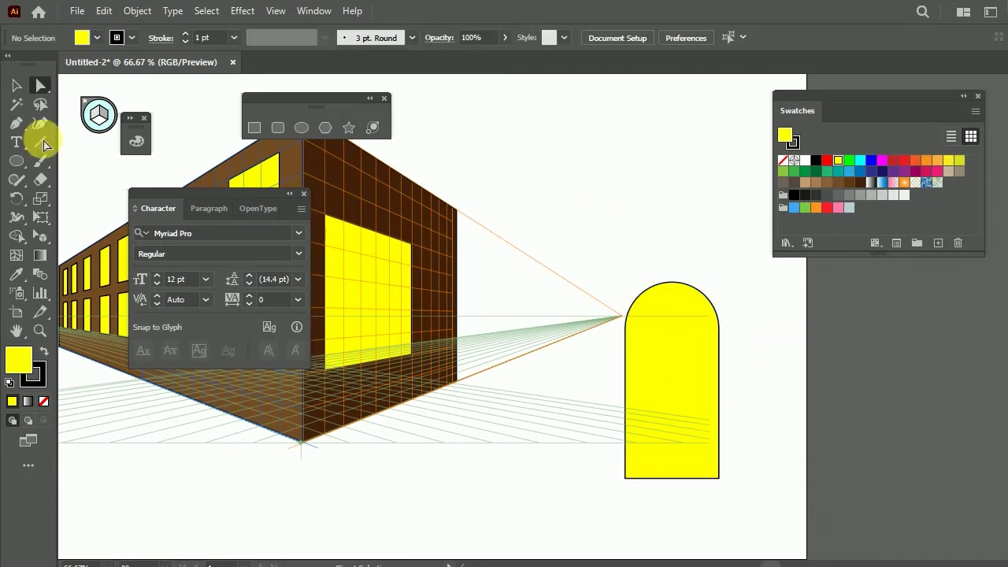
pyautogui.click(15, 85)
pyautogui.moveTo(697, 387); pyautogui.dragTo(701, 290)
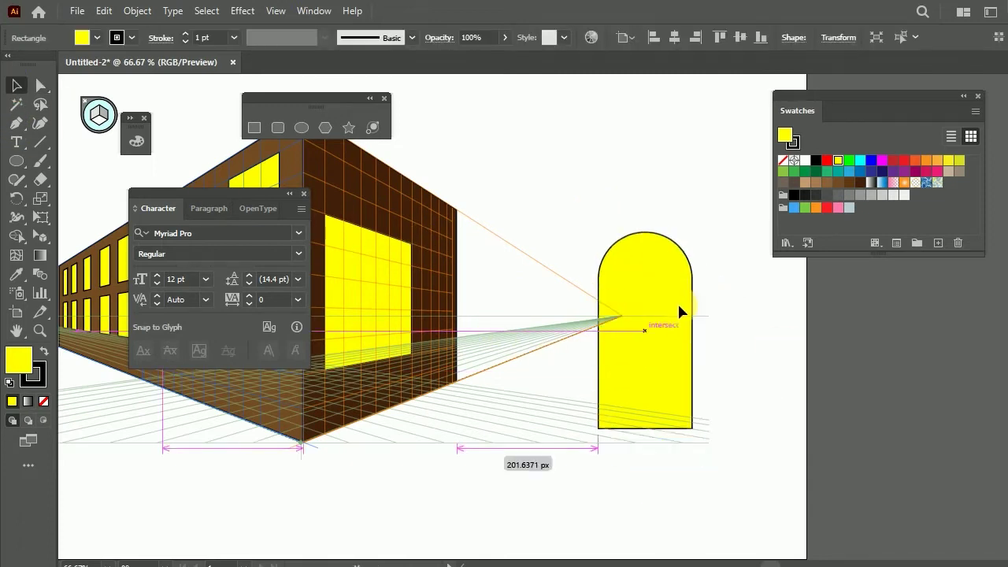
pyautogui.click(40, 142)
# Step: Add two horizontal bars and a central vertical bar across the arched shape
pyautogui.moveTo(628, 232); pyautogui.dragTo(727, 234)
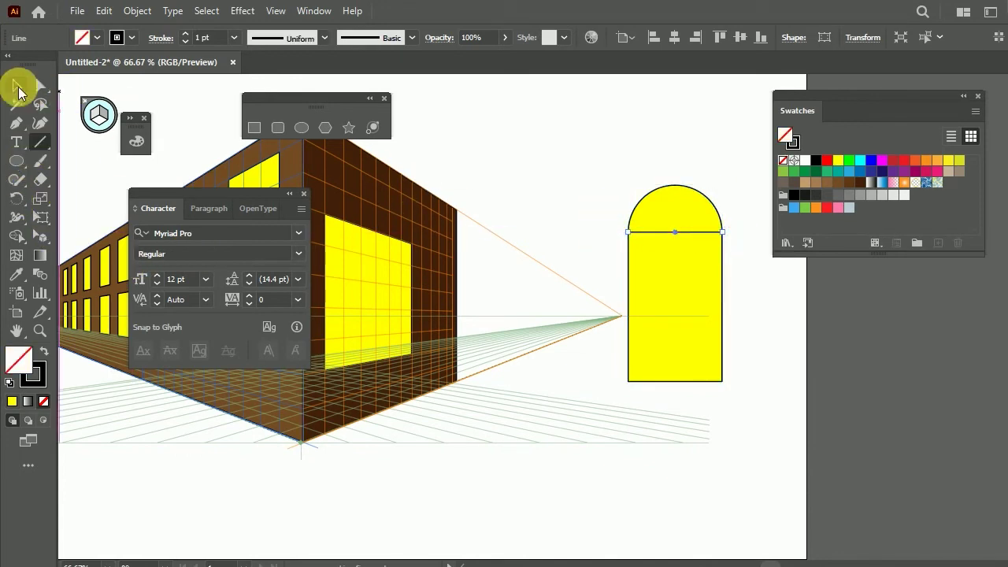
pyautogui.click(16, 85)
pyautogui.moveTo(679, 234); pyautogui.dragTo(679, 256)
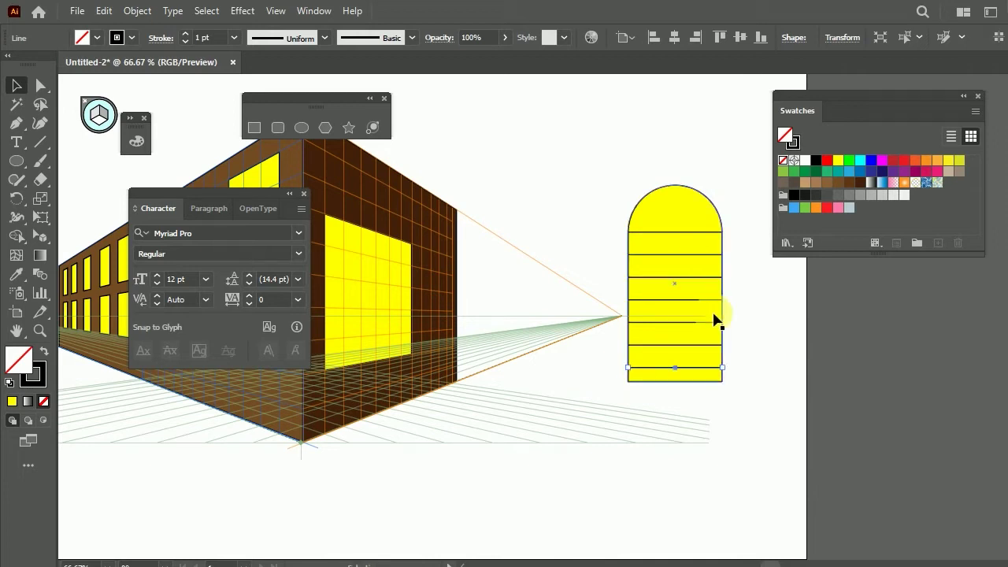
pyautogui.click(438, 270)
pyautogui.click(38, 144)
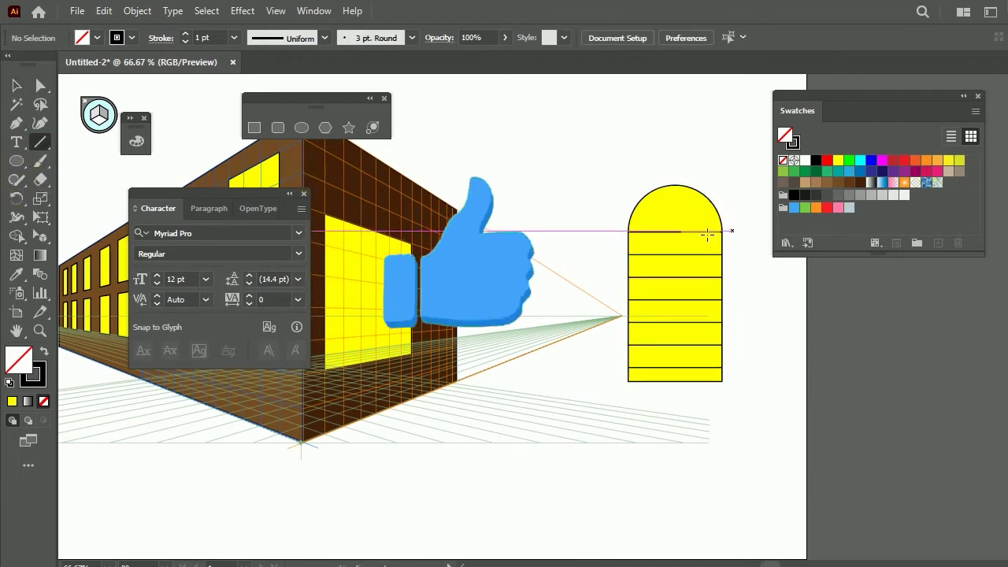
pyautogui.moveTo(675, 232); pyautogui.dragTo(681, 391)
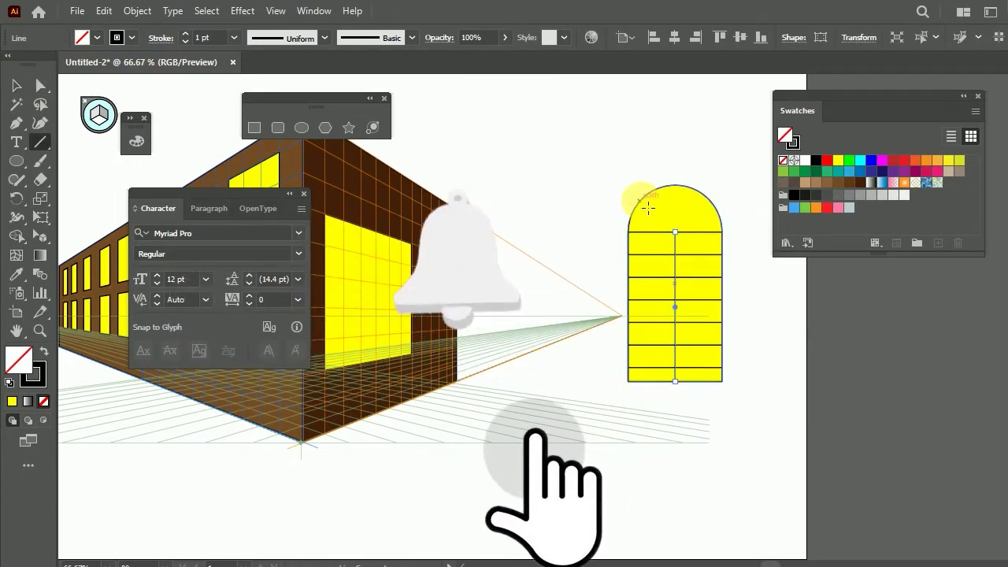
# Step: Add three radiating spokes inside the arch, then select the whole window and nudge it slightly
pyautogui.moveTo(640, 200); pyautogui.dragTo(675, 233)
pyautogui.moveTo(707, 196)
pyautogui.mouseDown()
pyautogui.moveTo(682, 239)
pyautogui.moveTo(676, 233)
pyautogui.mouseUp()
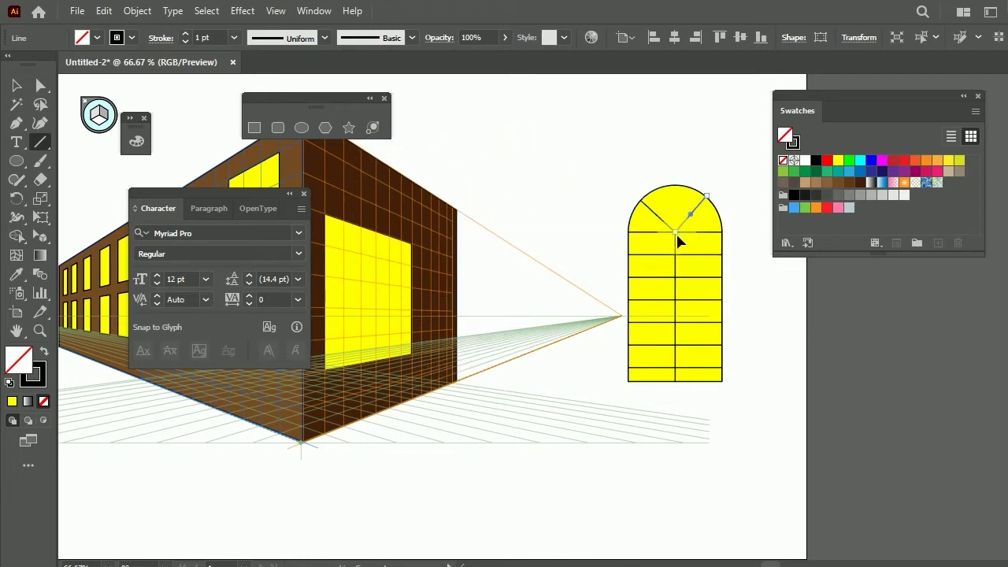
pyautogui.moveTo(675, 187); pyautogui.dragTo(675, 233)
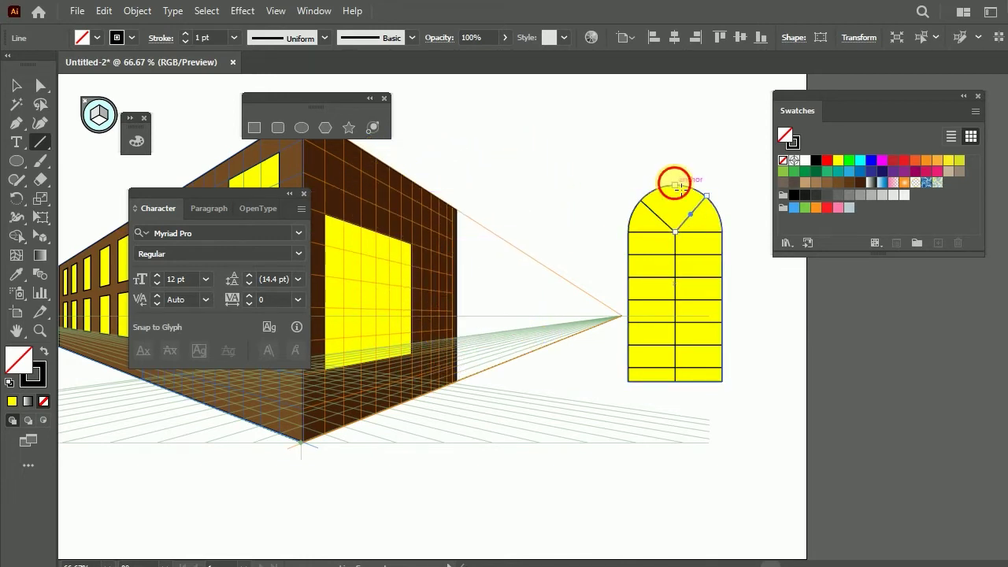
pyautogui.click(26, 84)
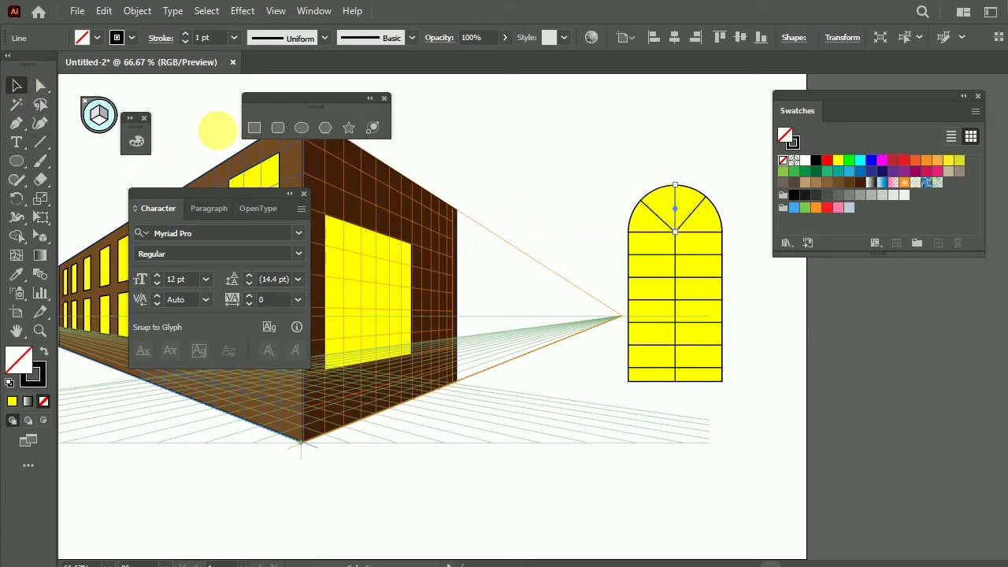
pyautogui.click(627, 181)
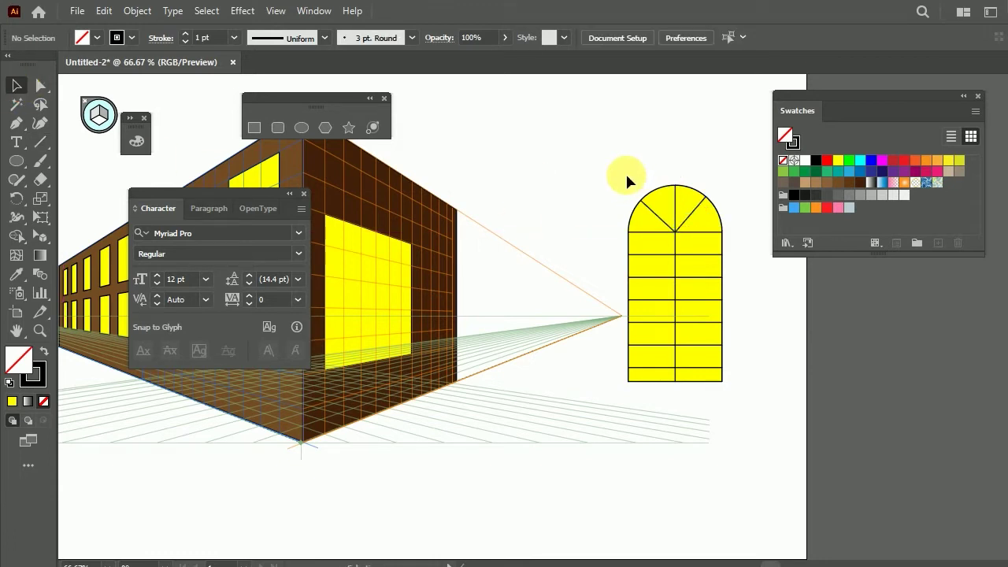
pyautogui.moveTo(733, 430); pyautogui.dragTo(737, 436)
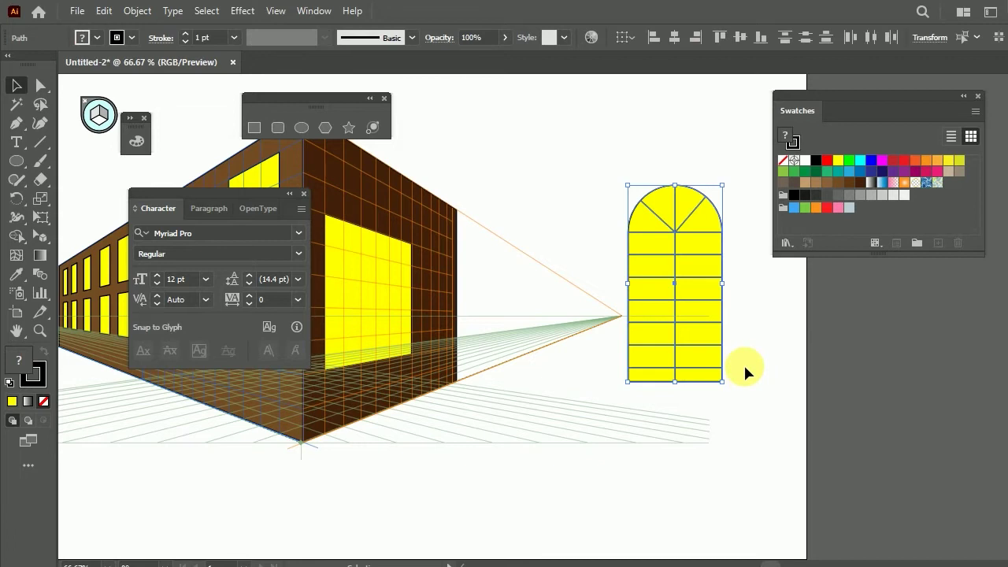
pyautogui.moveTo(709, 301); pyautogui.dragTo(731, 316)
pyautogui.rightClick(731, 315)
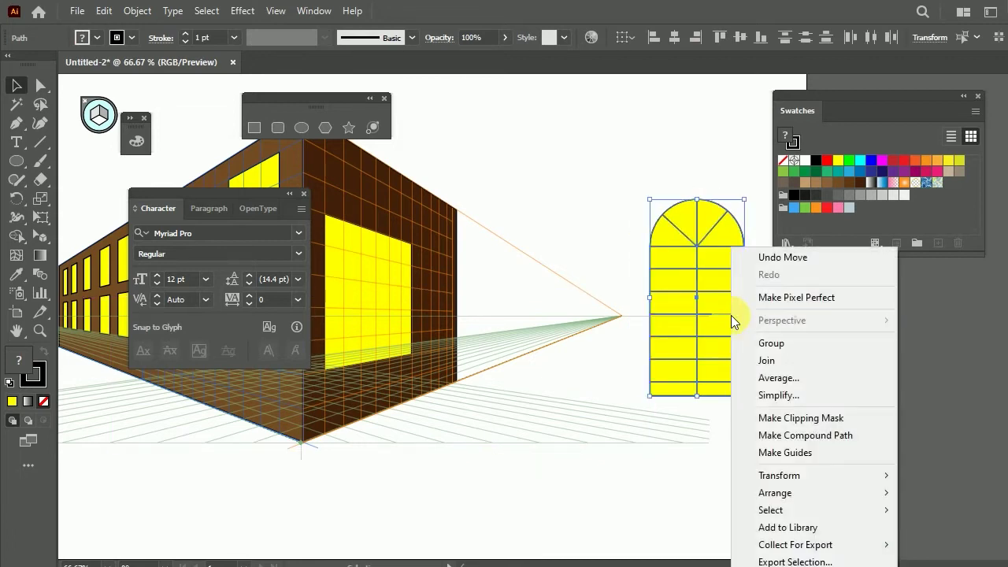
pyautogui.click(313, 10)
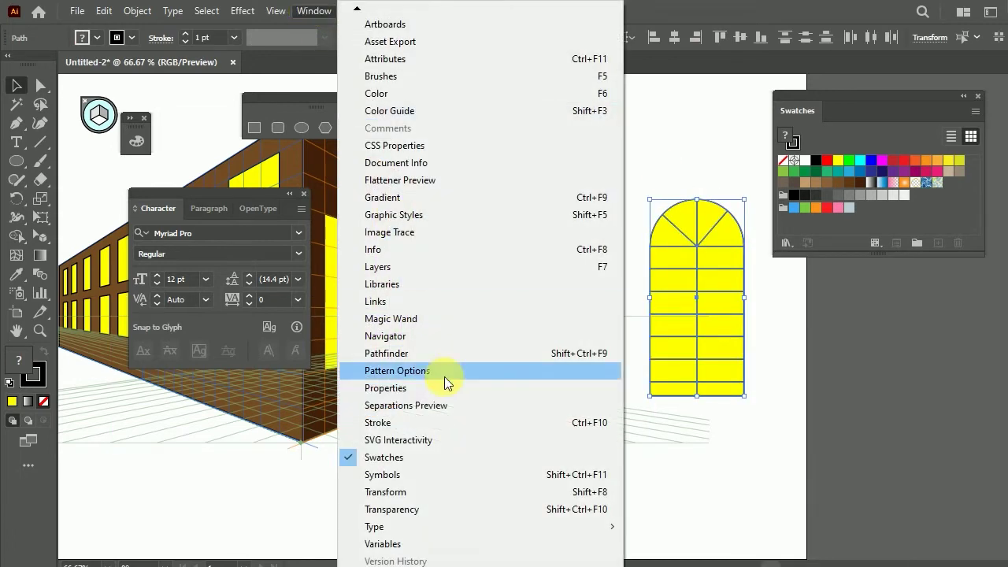
# Step: Add the selected arched window to the Symbols panel as 'New Symbol' with default options
pyautogui.click(413, 474)
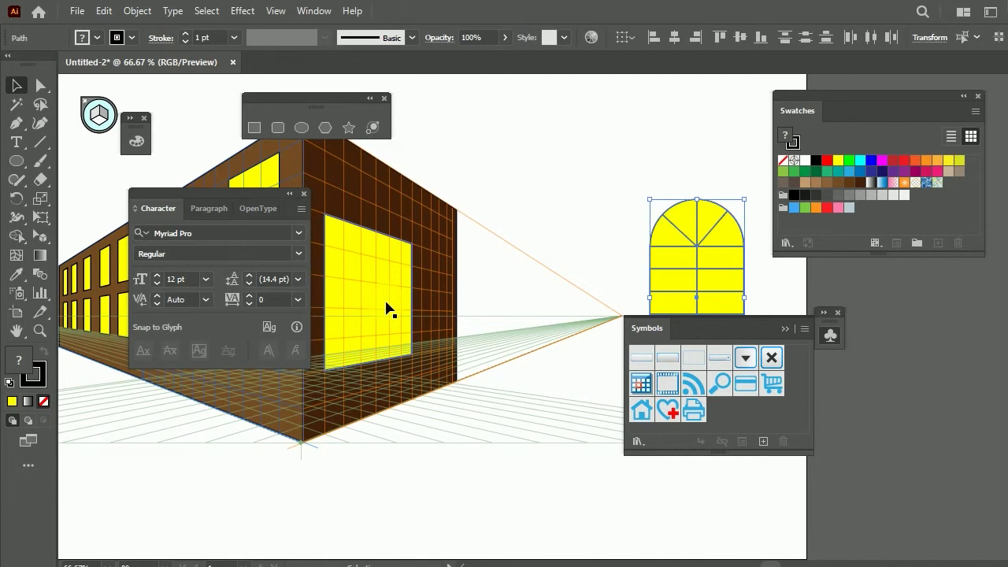
pyautogui.click(762, 442)
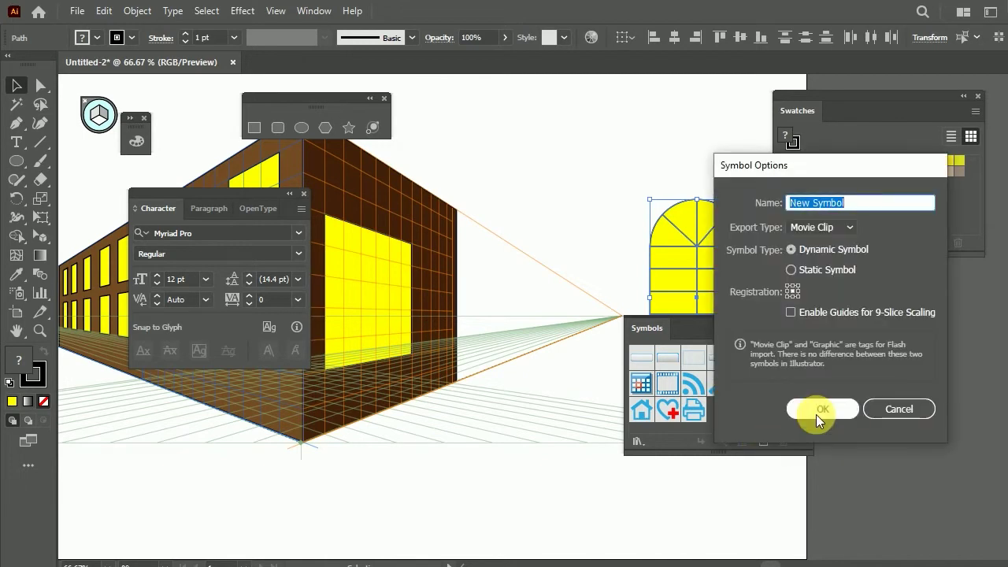
pyautogui.click(816, 414)
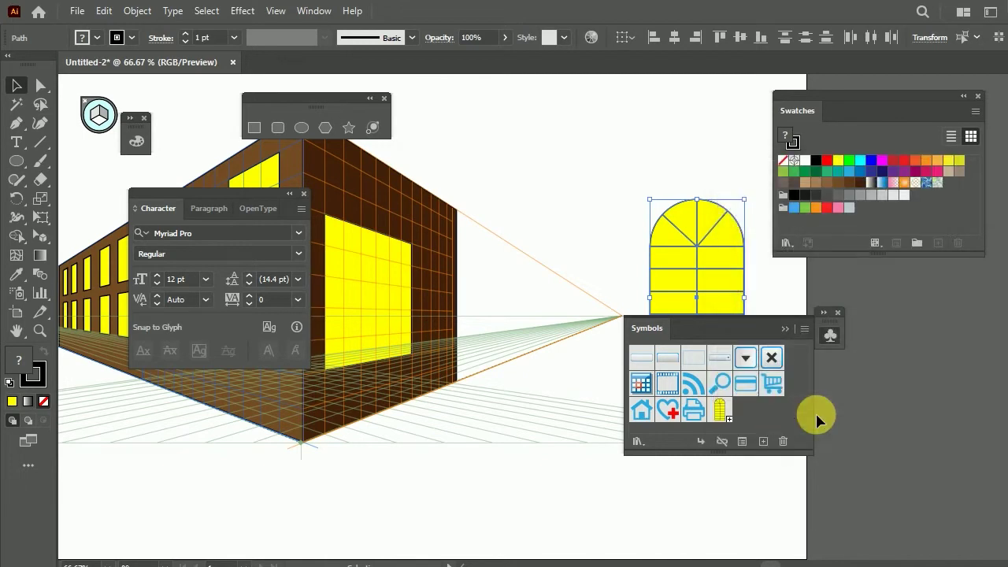
pyautogui.click(784, 329)
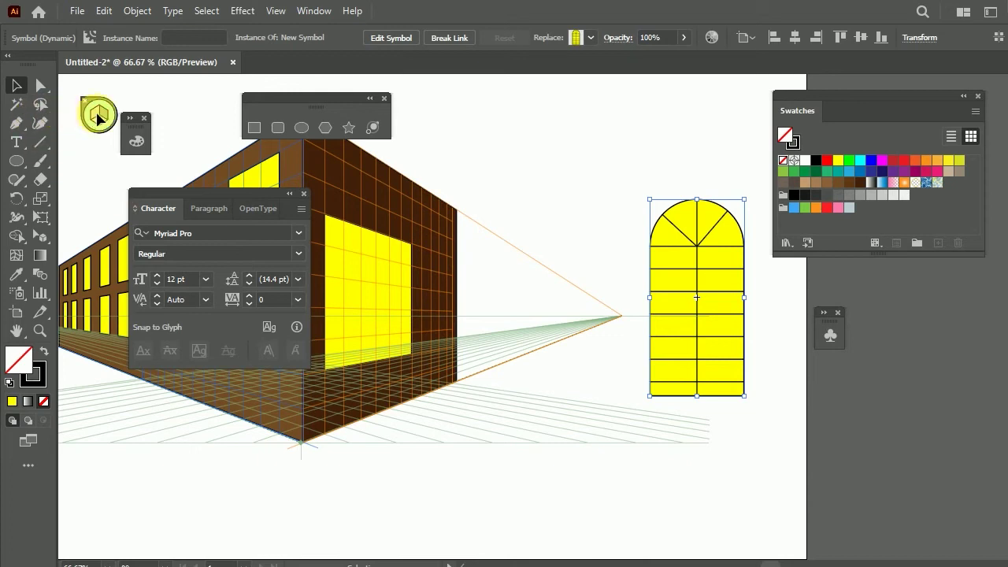
# Step: Attach the arched window symbol to the right-wall perspective plane and stretch it taller
pyautogui.click(39, 236)
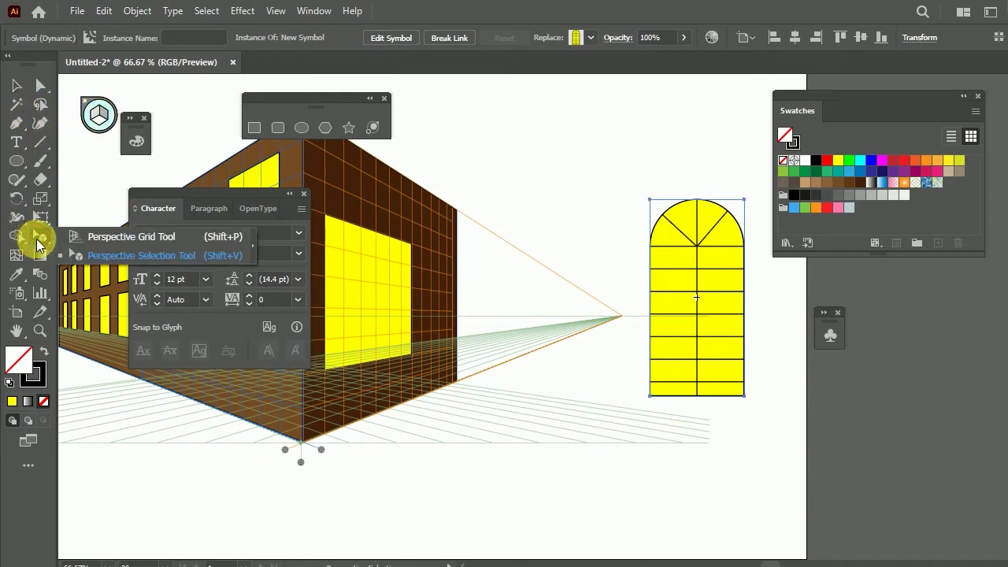
pyautogui.click(102, 256)
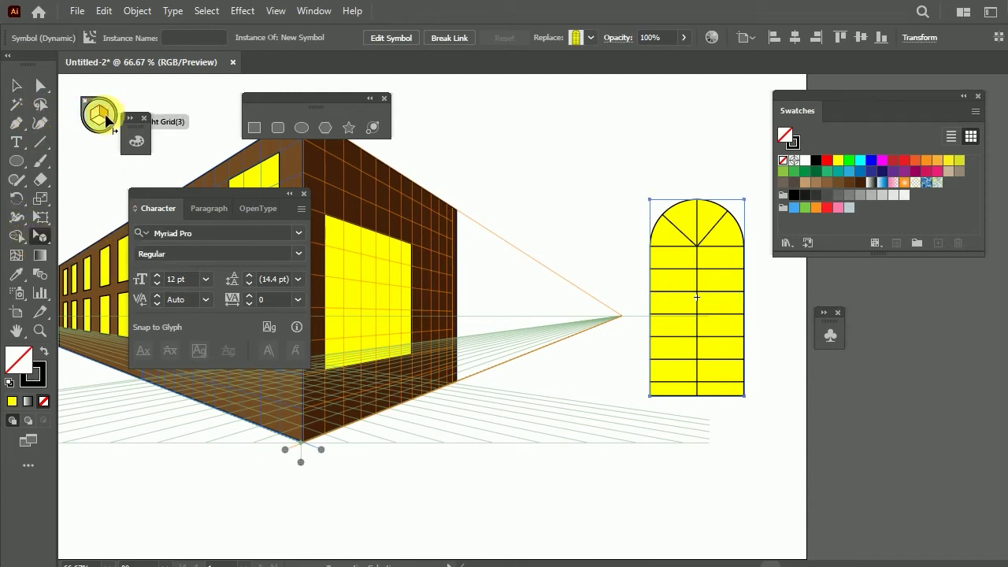
pyautogui.click(106, 119)
pyautogui.moveTo(662, 299); pyautogui.dragTo(434, 333)
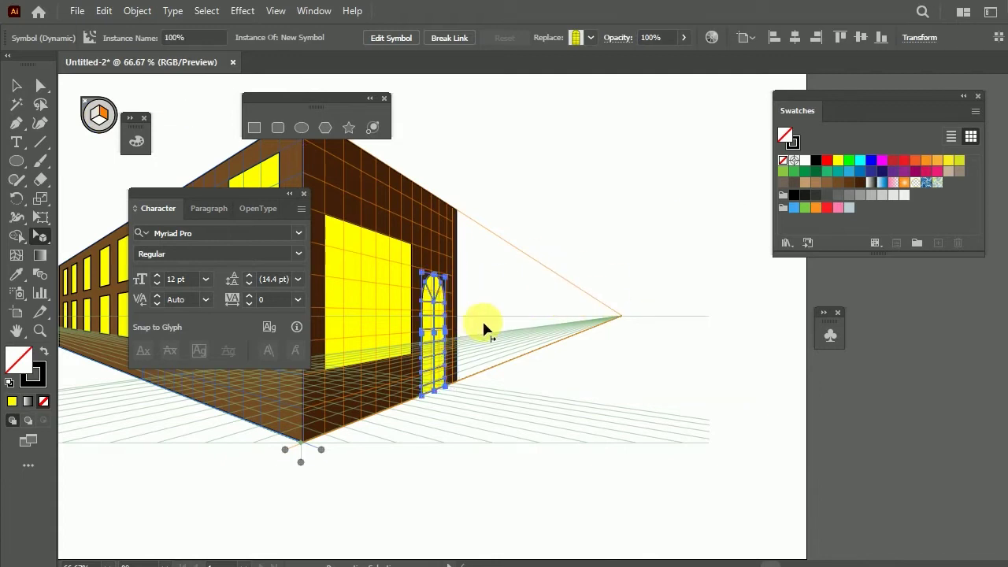
pyautogui.moveTo(447, 275); pyautogui.dragTo(453, 262)
pyautogui.click(578, 206)
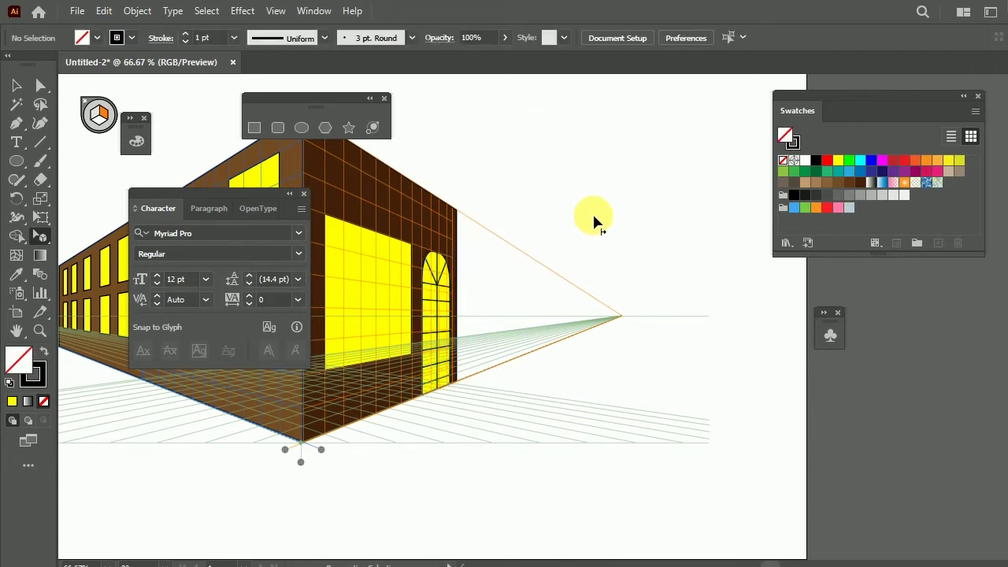
pyautogui.moveTo(475, 315); pyautogui.dragTo(590, 325)
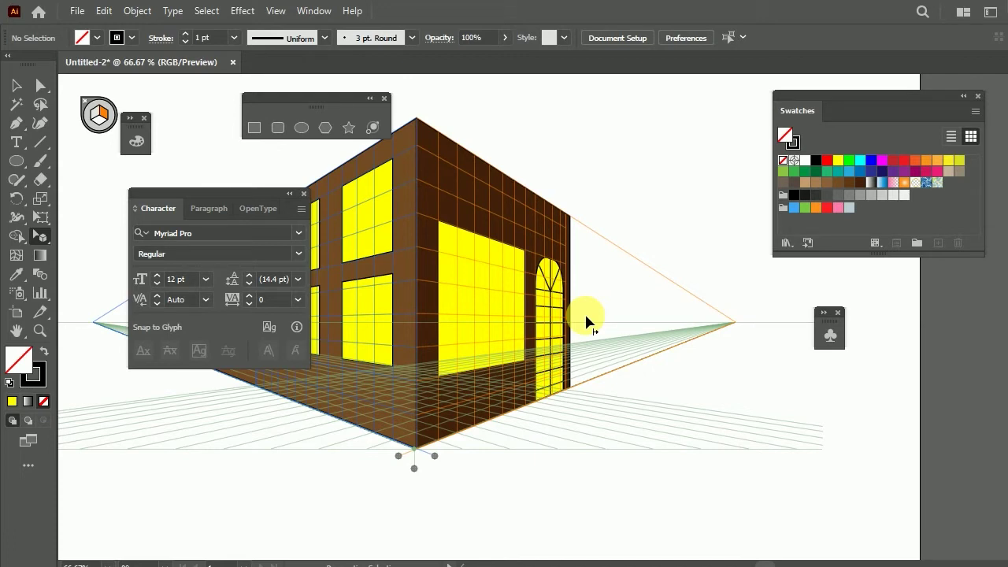
# Step: In the New Symbol's isolation mode, drag the arch spokes' points into a downward V
pyautogui.click(831, 336)
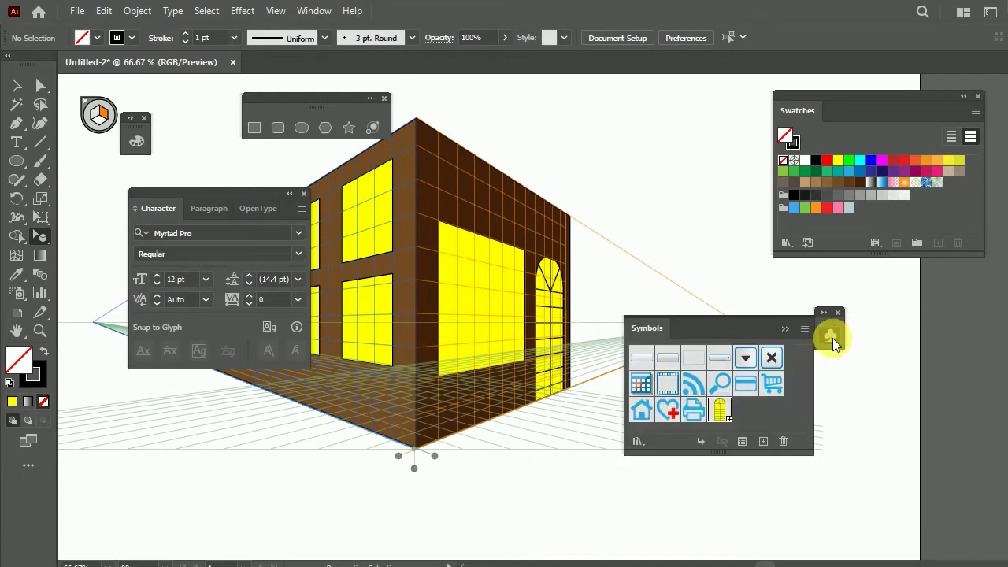
pyautogui.moveTo(563, 300); pyautogui.dragTo(557, 287)
pyautogui.doubleClick(719, 408)
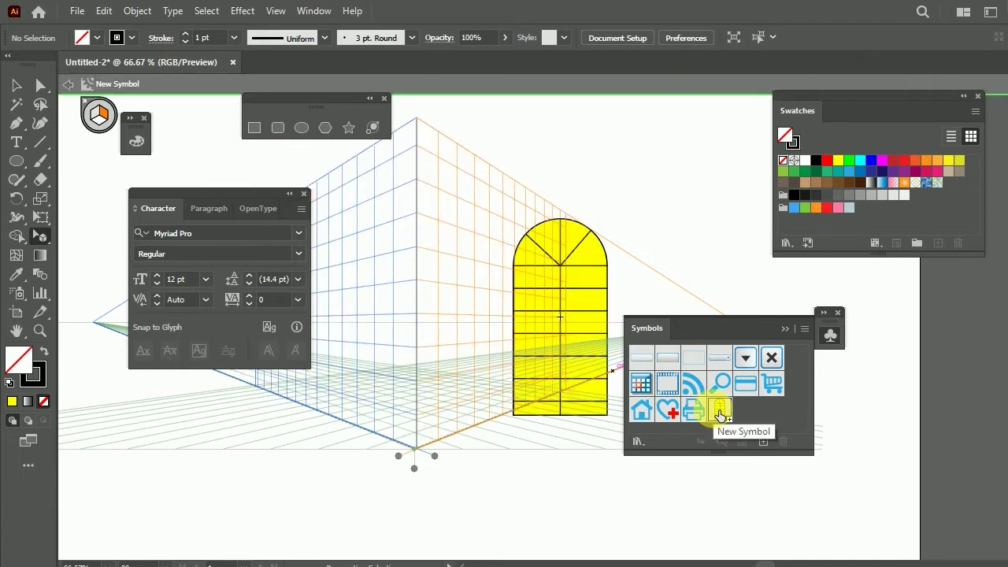
pyautogui.click(41, 85)
pyautogui.click(581, 247)
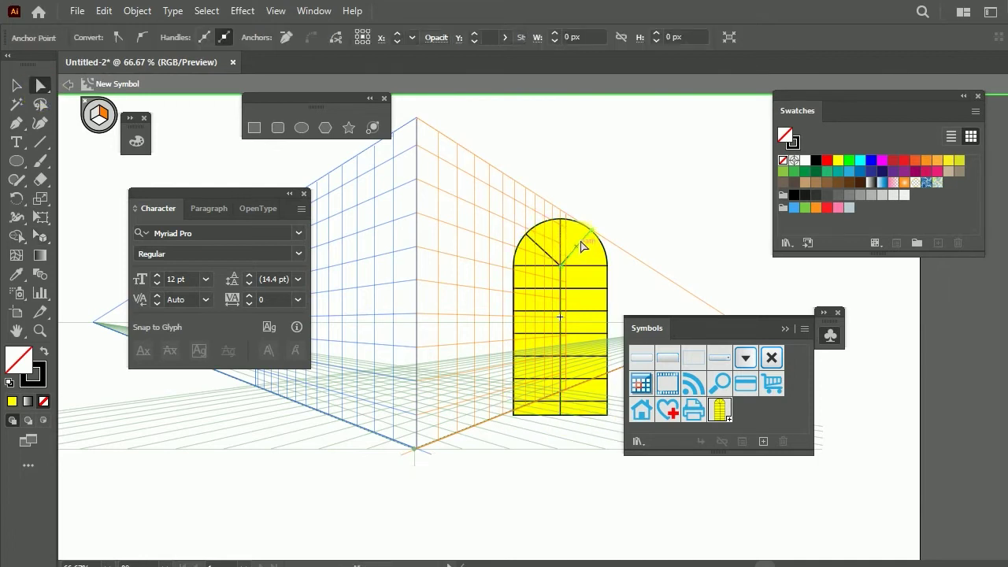
pyautogui.click(590, 228)
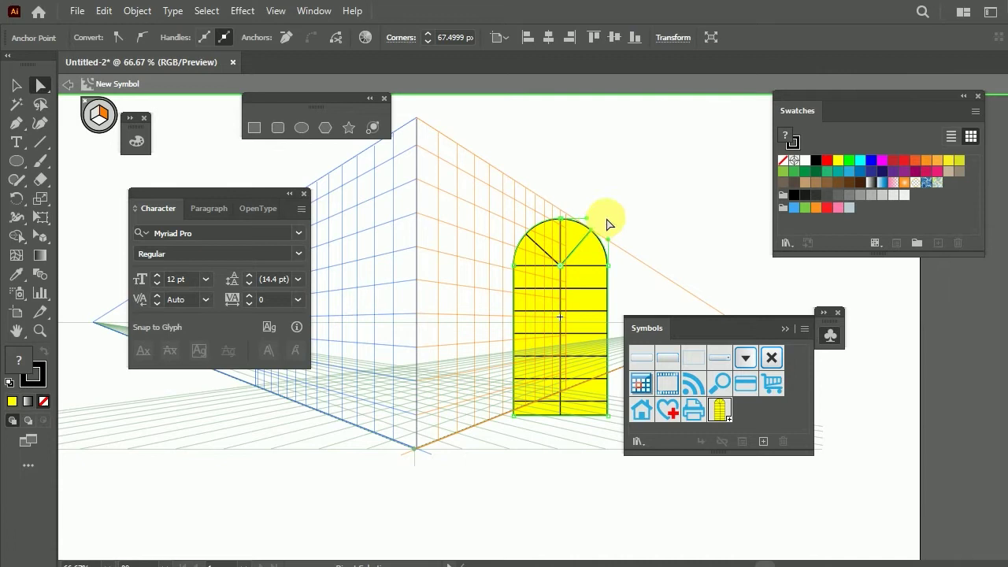
pyautogui.click(607, 224)
pyautogui.moveTo(587, 240)
pyautogui.mouseDown()
pyautogui.moveTo(576, 254)
pyautogui.moveTo(542, 242)
pyautogui.mouseUp()
pyautogui.click(527, 226)
pyautogui.click(643, 207)
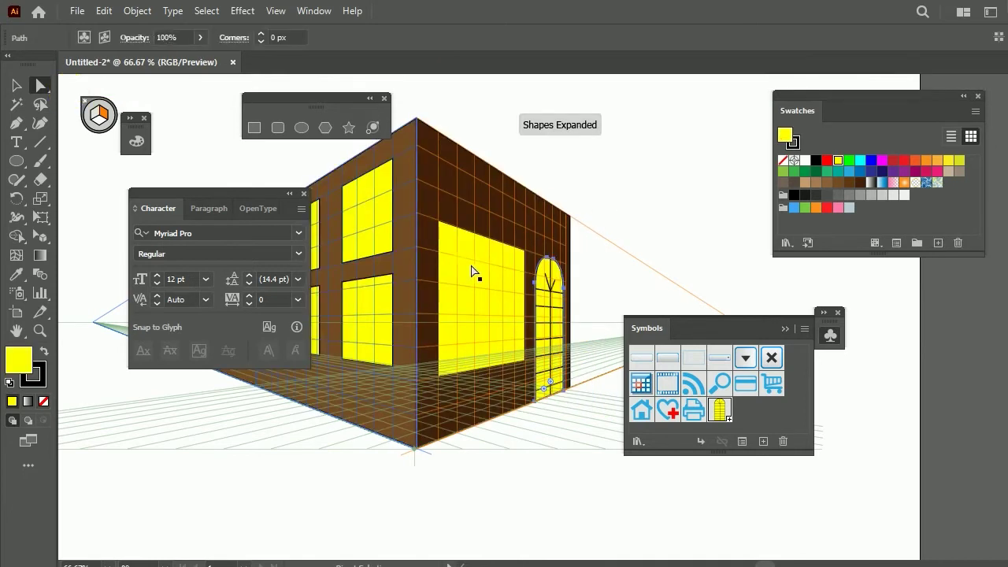
pyautogui.click(638, 247)
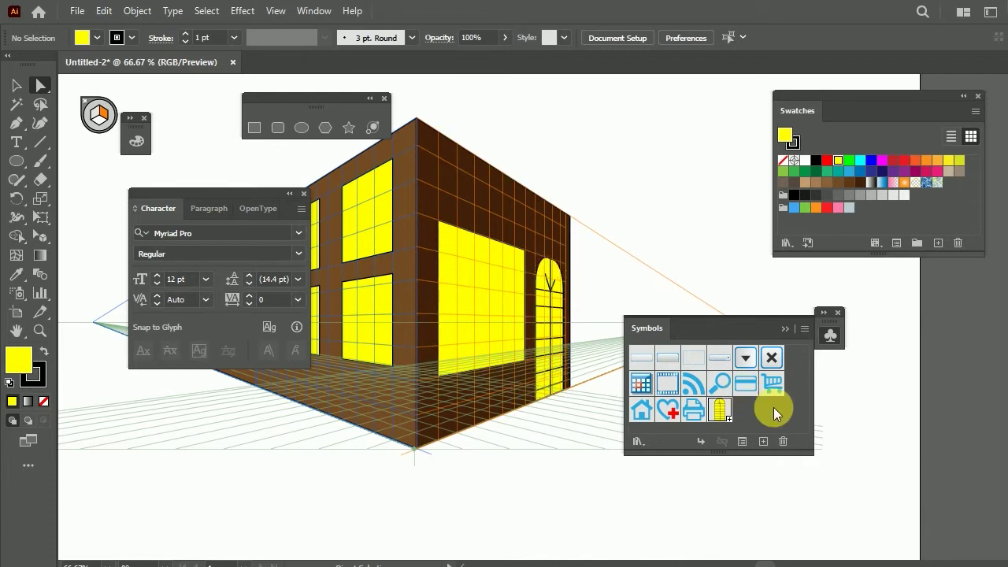
# Step: Draw right and left yellow rectangles on the horizontal ground plane, moving the left one lower
pyautogui.moveTo(641, 320)
pyautogui.mouseDown()
pyautogui.moveTo(781, 333)
pyautogui.moveTo(814, 290)
pyautogui.mouseUp()
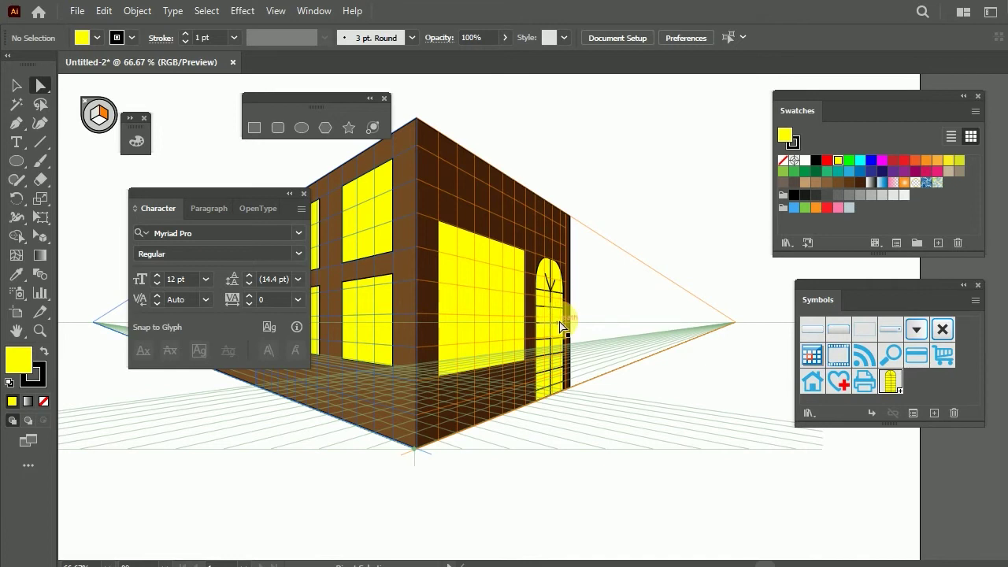
pyautogui.hotkey('ctrl', '-')
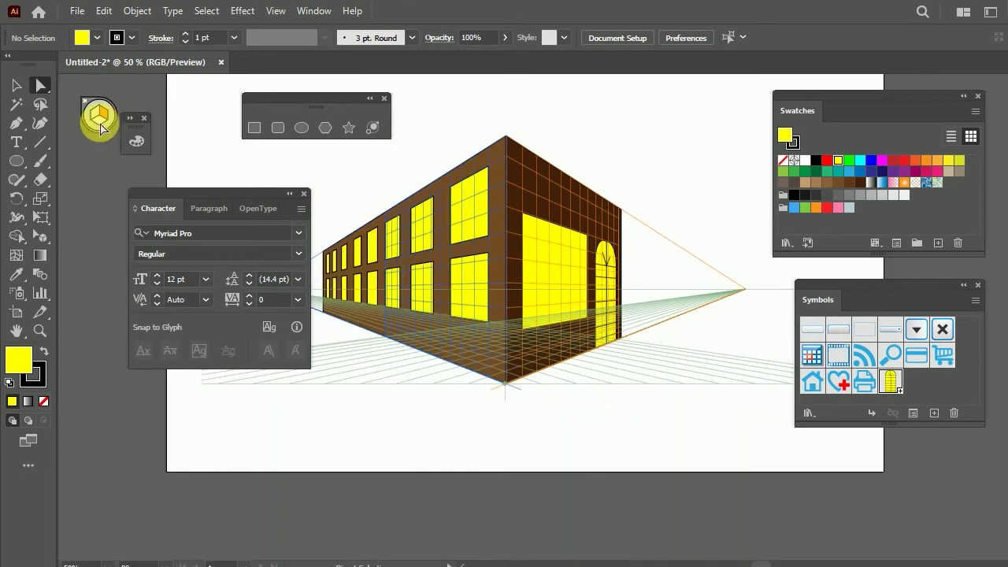
pyautogui.click(254, 127)
pyautogui.click(99, 118)
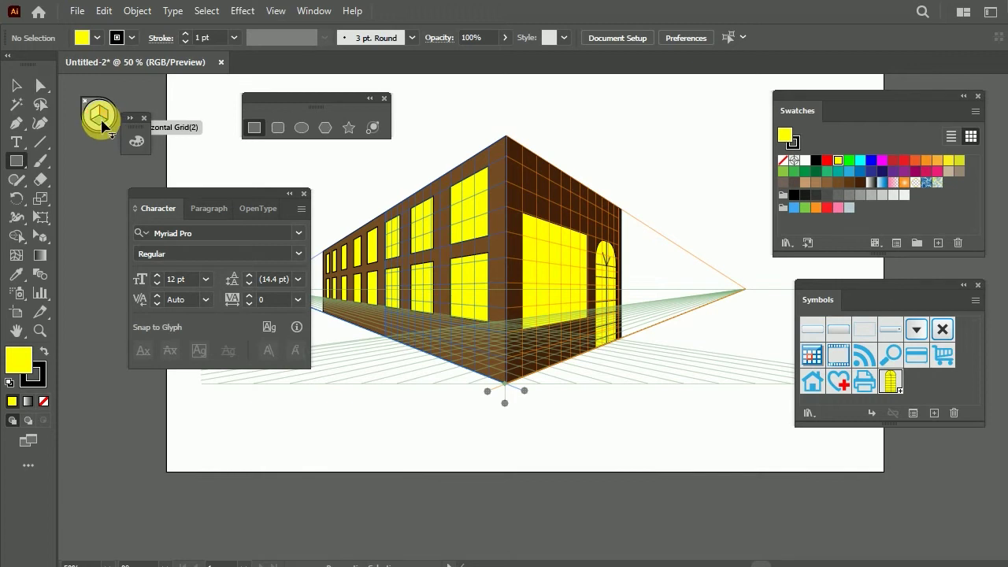
pyautogui.moveTo(604, 356); pyautogui.dragTo(787, 382)
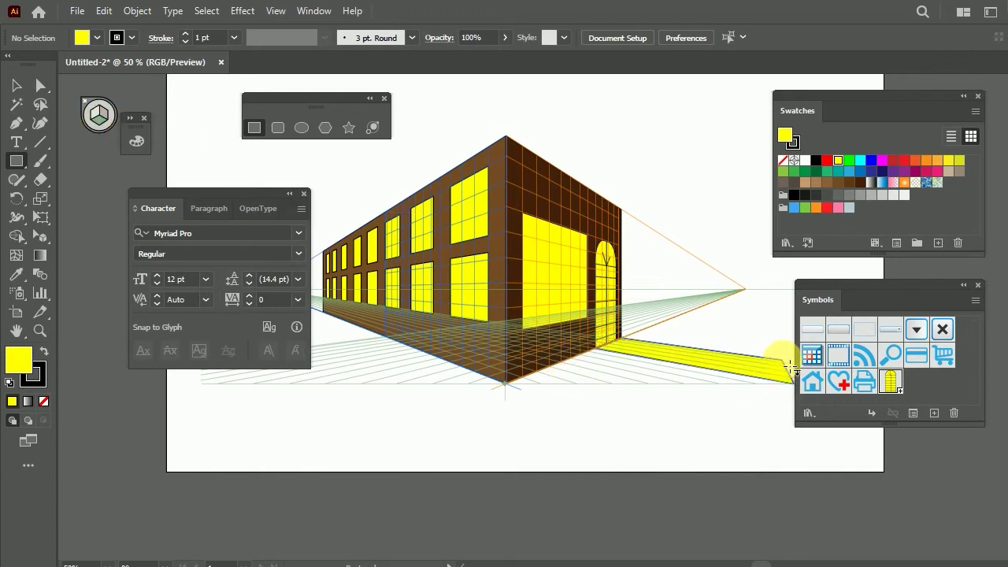
pyautogui.moveTo(368, 338); pyautogui.dragTo(423, 435)
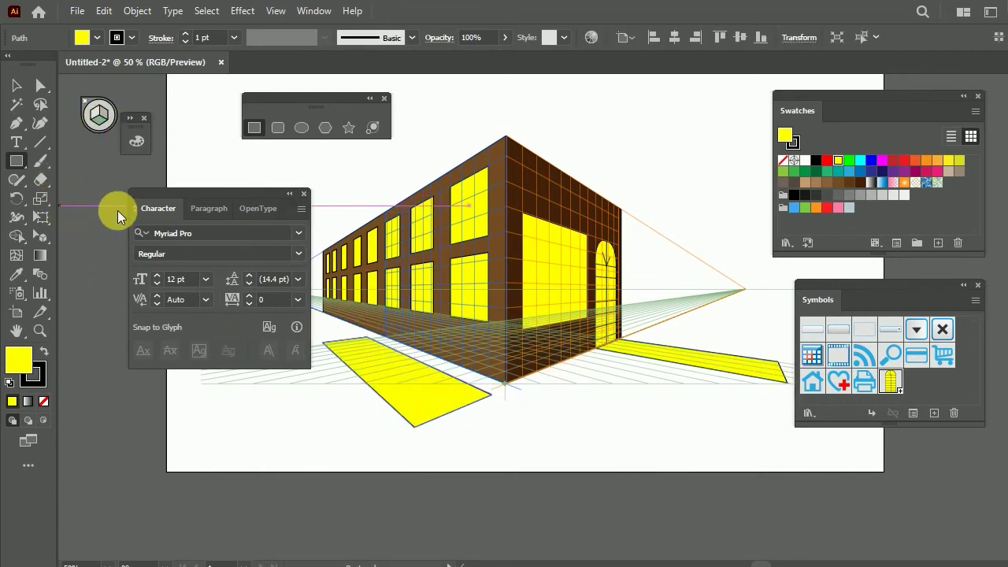
pyautogui.click(48, 268)
pyautogui.moveTo(423, 342)
pyautogui.mouseDown()
pyautogui.moveTo(415, 360)
pyautogui.moveTo(570, 408)
pyautogui.mouseUp()
pyautogui.click(571, 408)
pyautogui.scroll(-1, 570, 408)
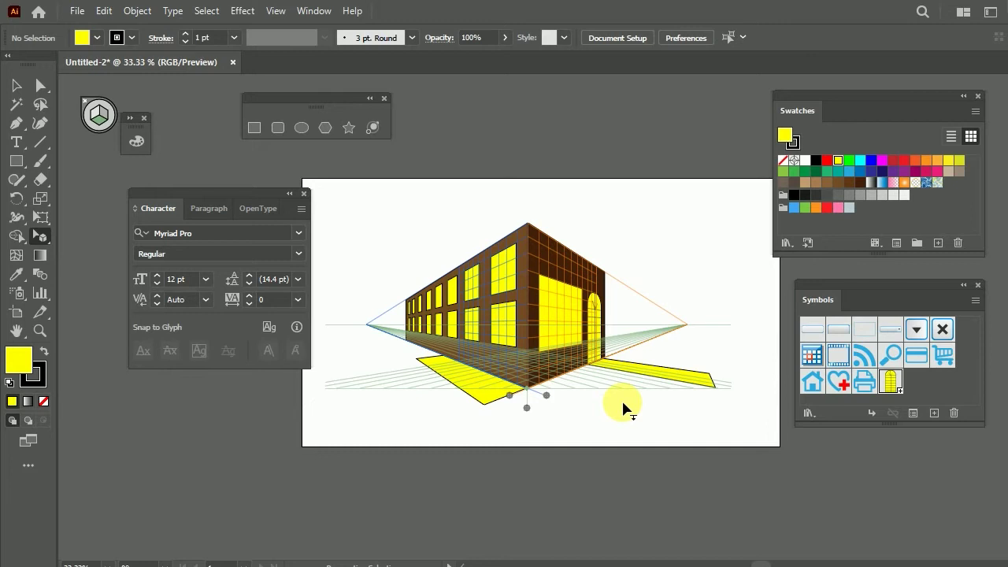
# Step: Place a 'HOME' text label above the building
pyautogui.scroll(1, 551, 344)
pyautogui.scroll(-1, 600, 398)
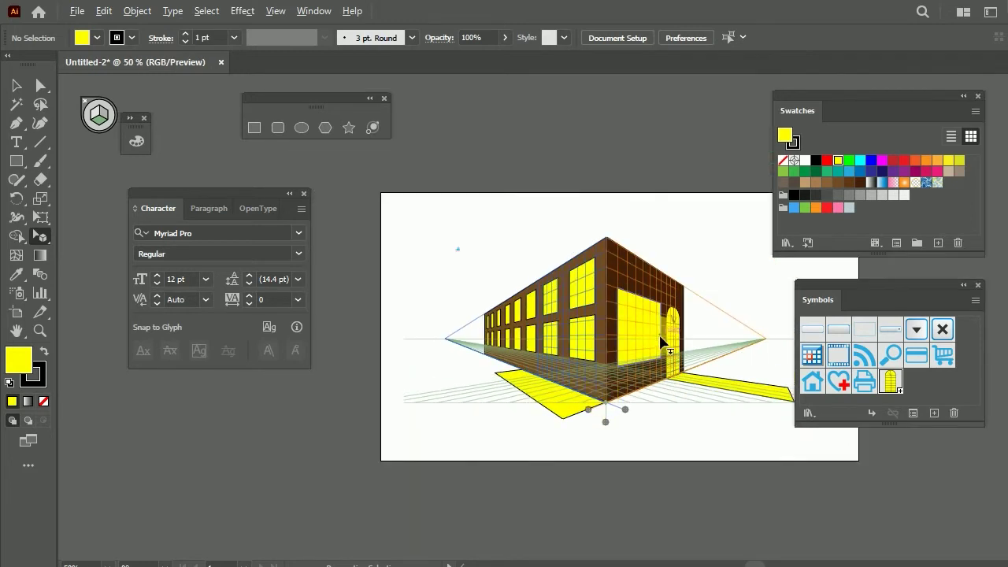
pyautogui.scroll(1, 685, 300)
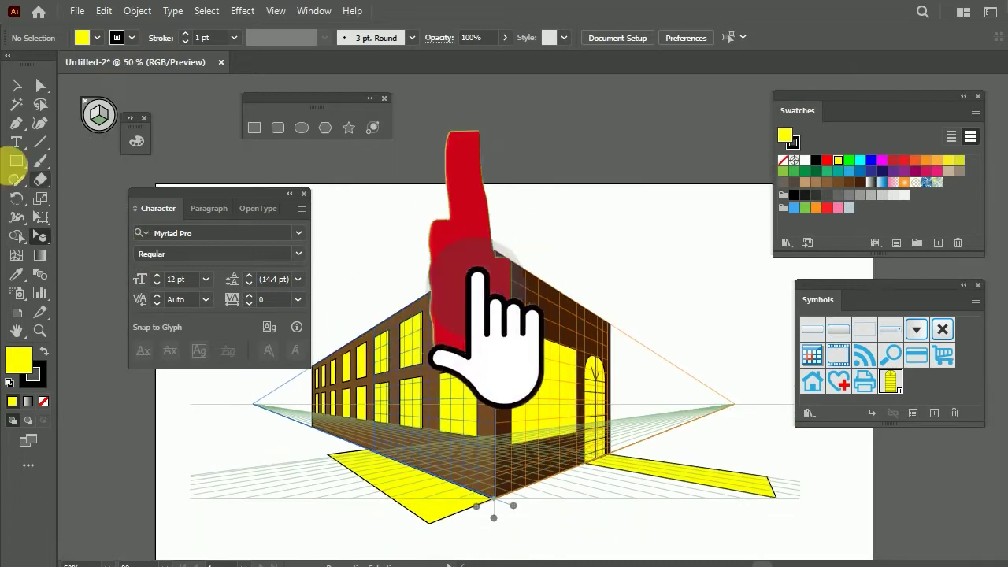
pyautogui.click(16, 141)
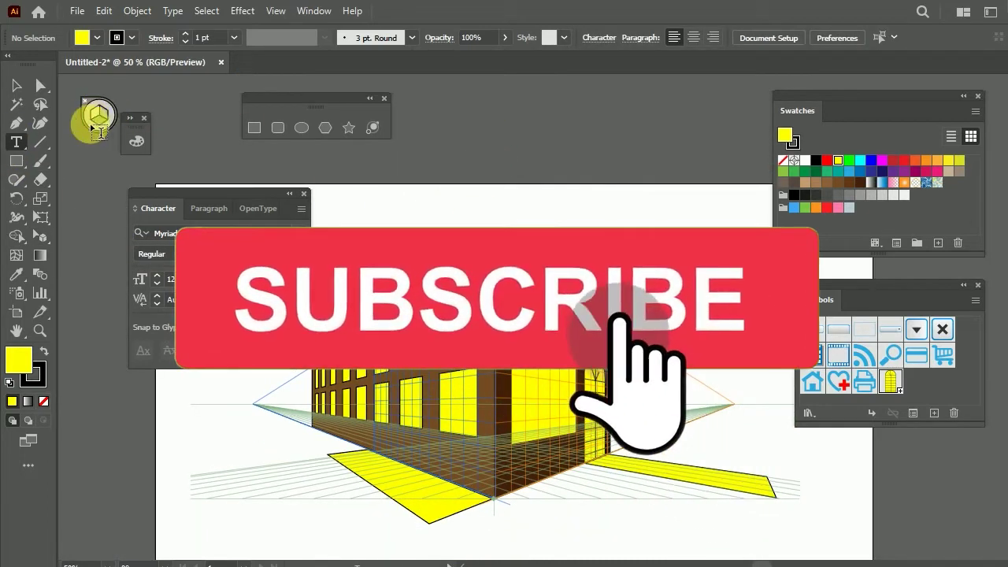
pyautogui.click(550, 219)
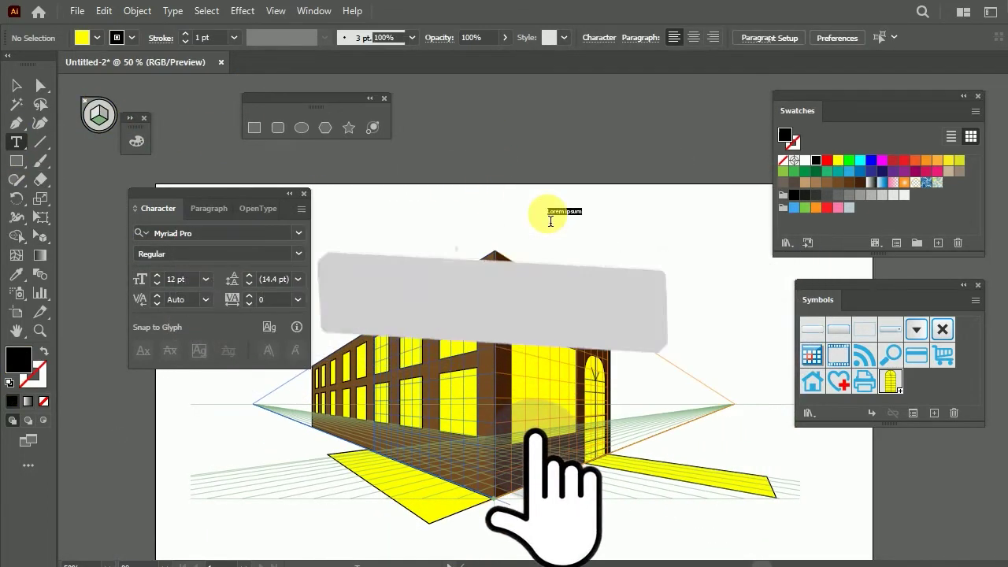
pyautogui.write('HC')
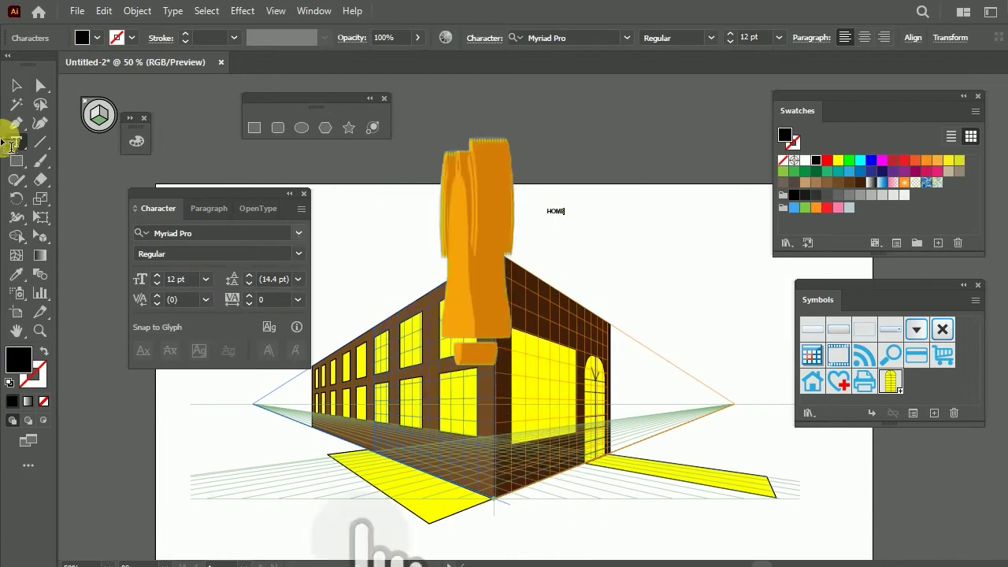
pyautogui.press('Escape')
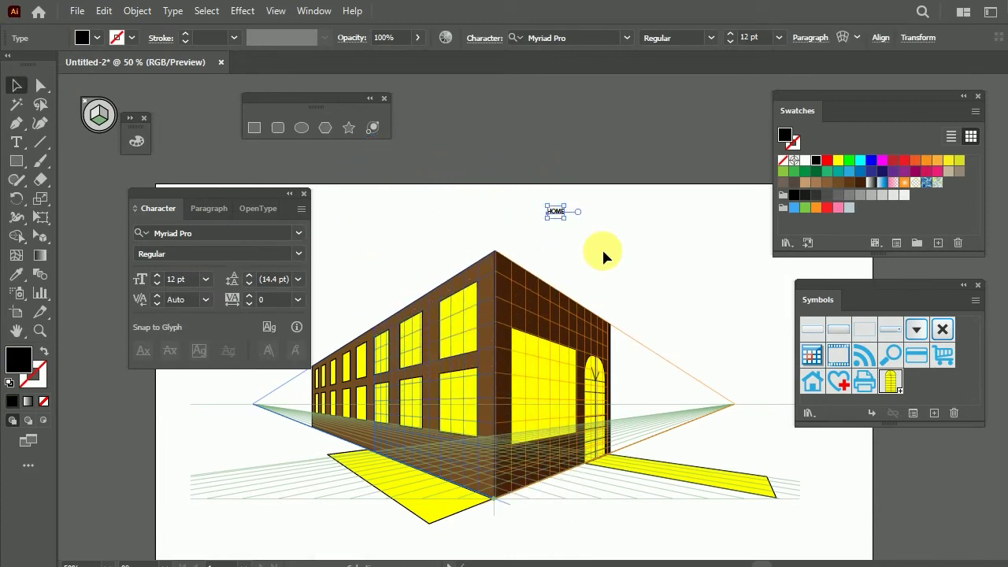
pyautogui.click(99, 118)
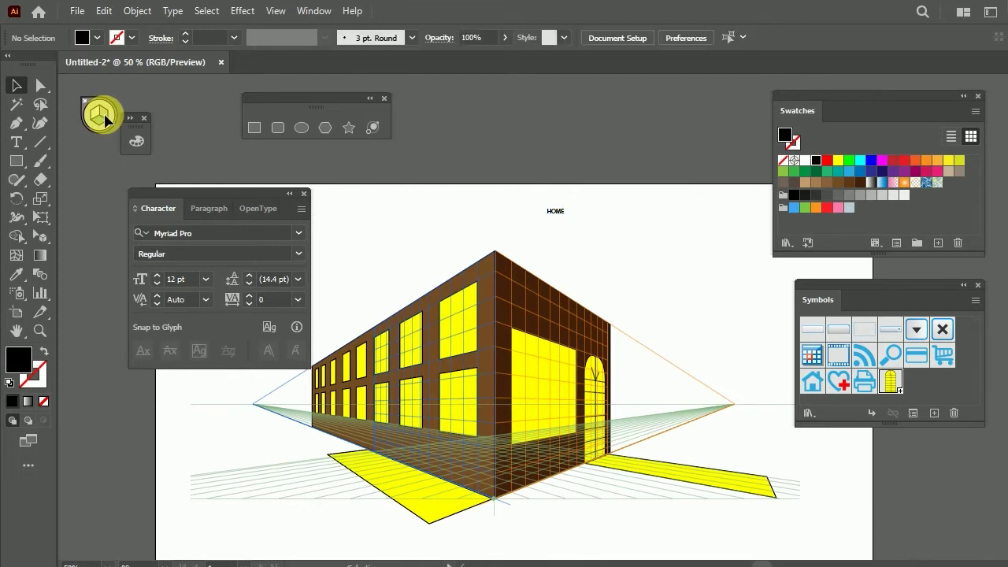
# Step: Move HOME onto the right-wall plane and place a blue Web Buttons and Bars button symbol
pyautogui.click(40, 235)
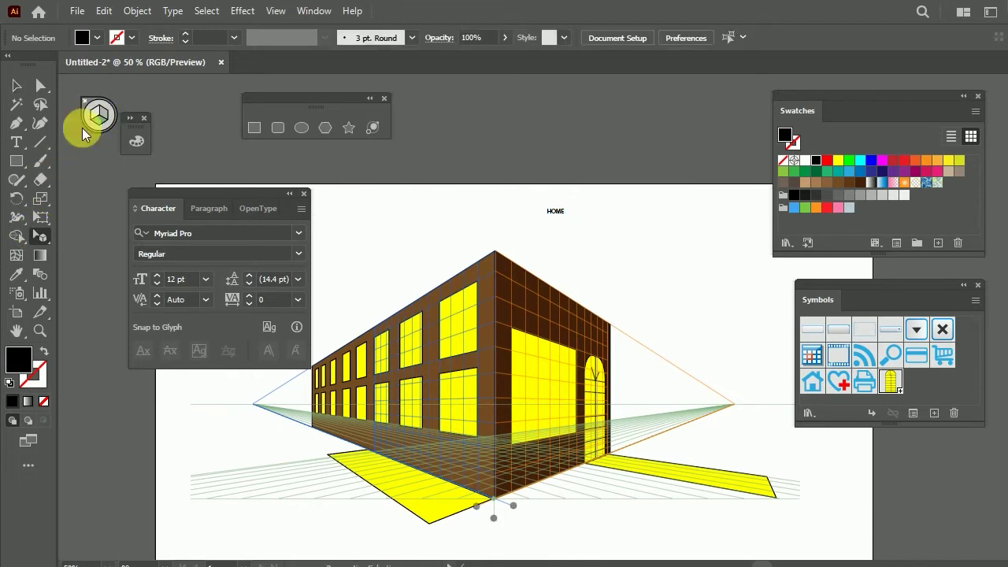
pyautogui.moveTo(549, 252); pyautogui.dragTo(512, 267)
pyautogui.click(807, 414)
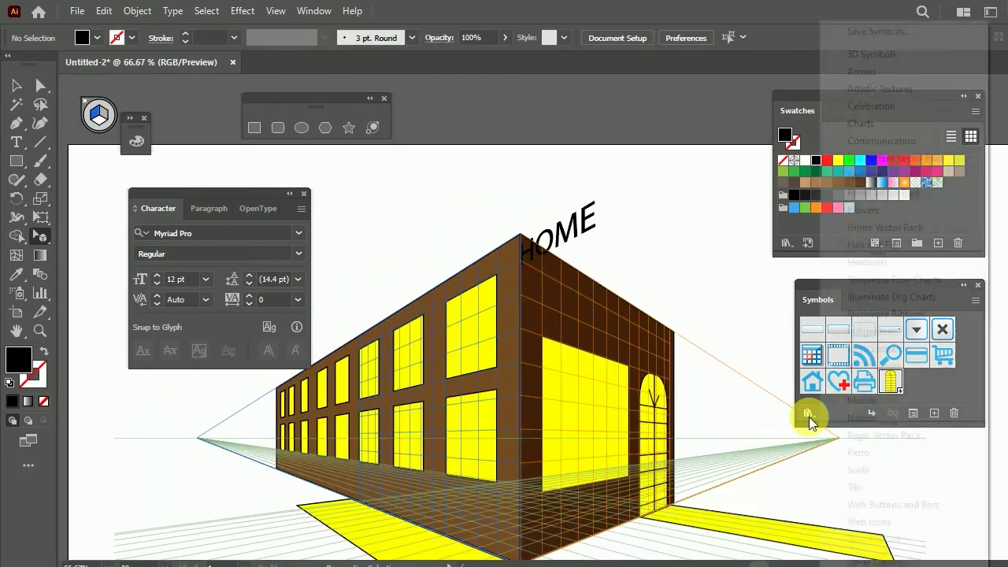
pyautogui.click(875, 522)
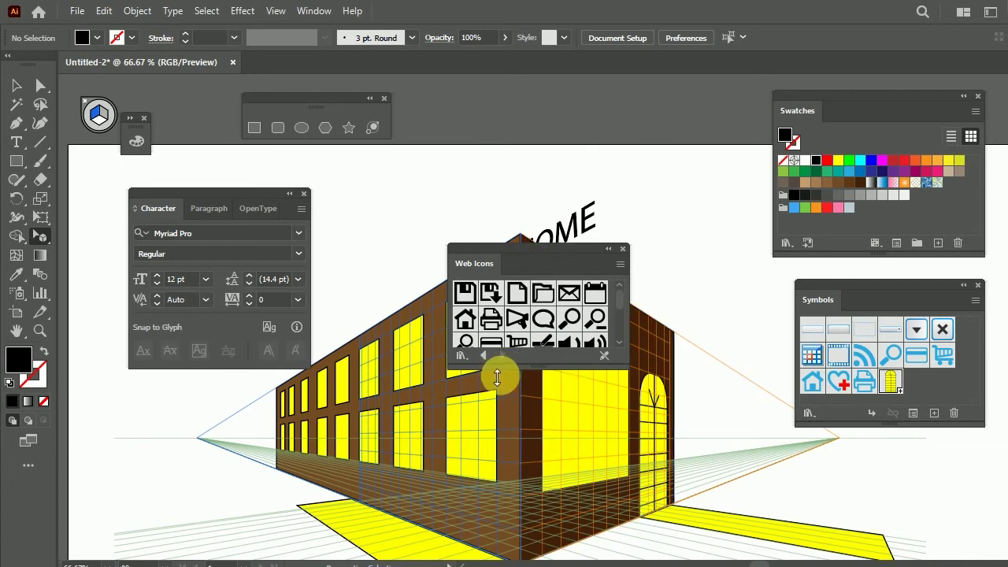
pyautogui.click(483, 355)
pyautogui.moveTo(504, 331)
pyautogui.mouseDown()
pyautogui.moveTo(401, 235)
pyautogui.moveTo(561, 228)
pyautogui.mouseUp()
# Step: Bring the blue button to the front and fit HOME onto it in perspective
pyautogui.rightClick(562, 229)
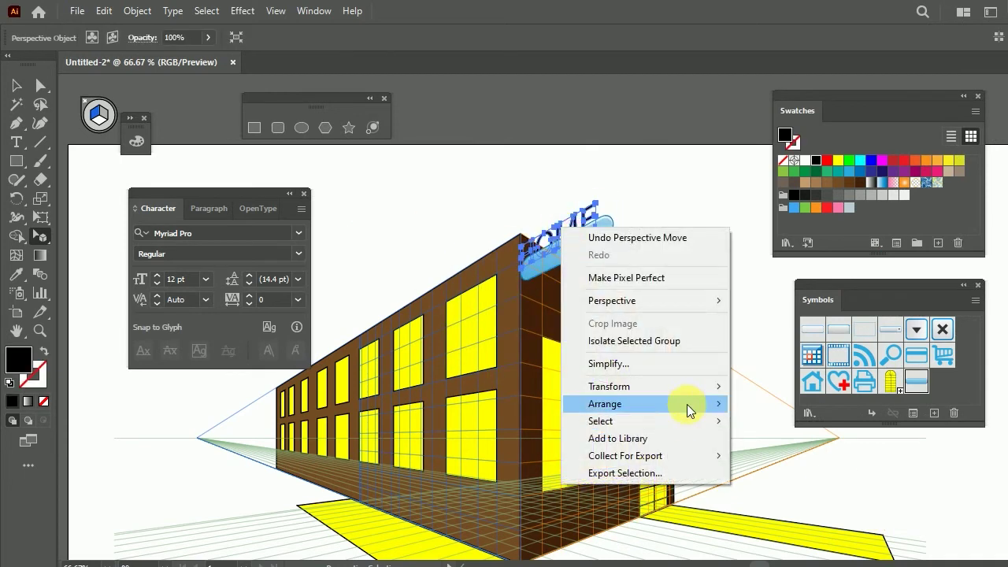
pyautogui.moveTo(614, 403)
pyautogui.click(768, 403)
pyautogui.moveTo(600, 246); pyautogui.dragTo(564, 258)
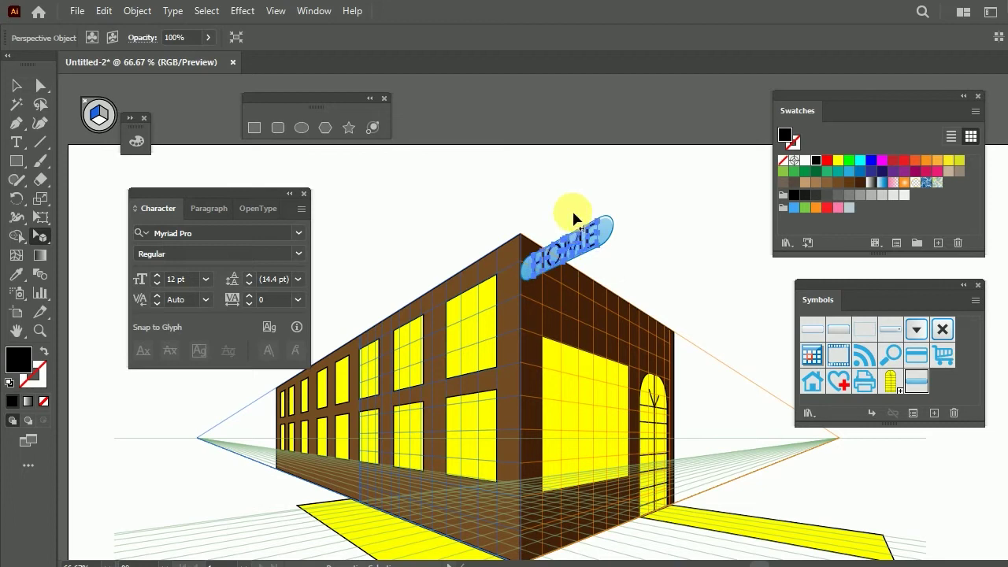
pyautogui.click(571, 208)
pyautogui.scroll(-3, 573, 197)
pyautogui.scroll(2, 574, 203)
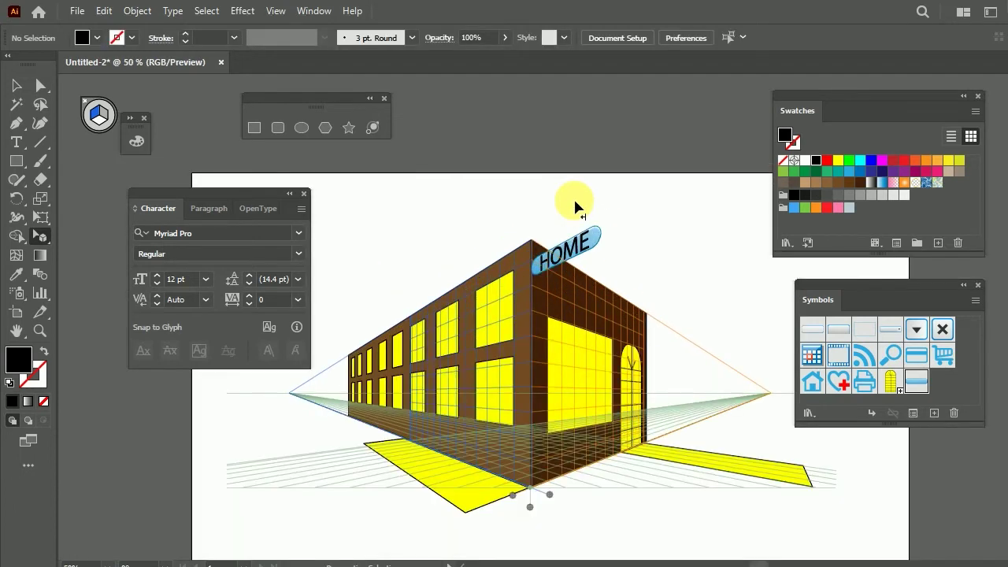
pyautogui.scroll(-1, 573, 197)
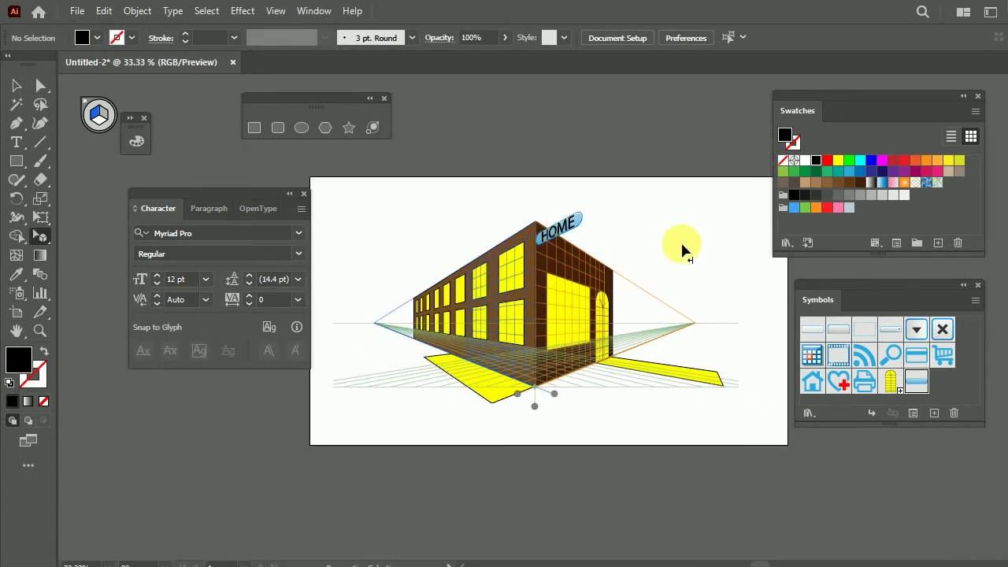
# Step: Hide the perspective grid, restore it via View > Perspective Grid > Show Grid, then hide it again
pyautogui.click(89, 105)
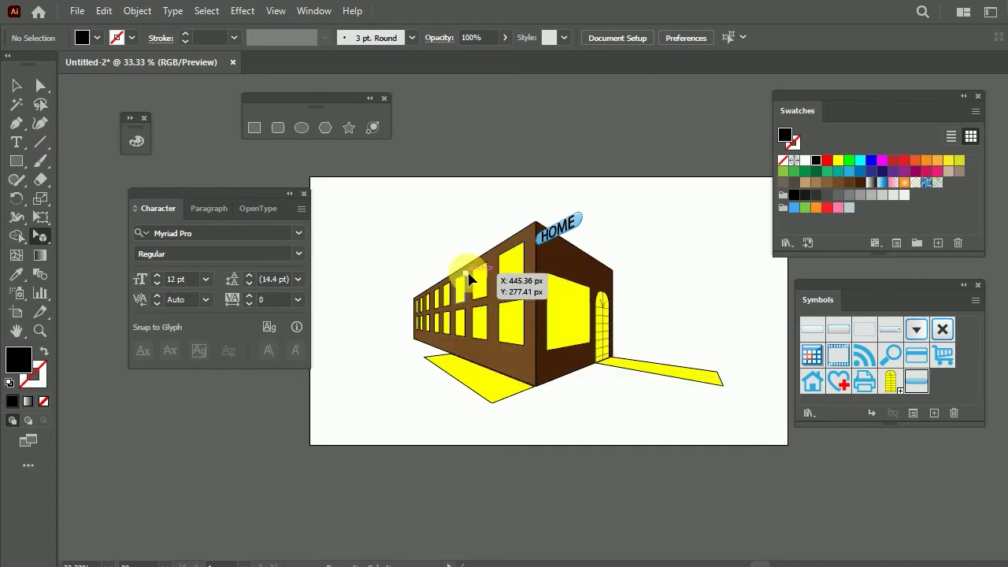
pyautogui.click(276, 11)
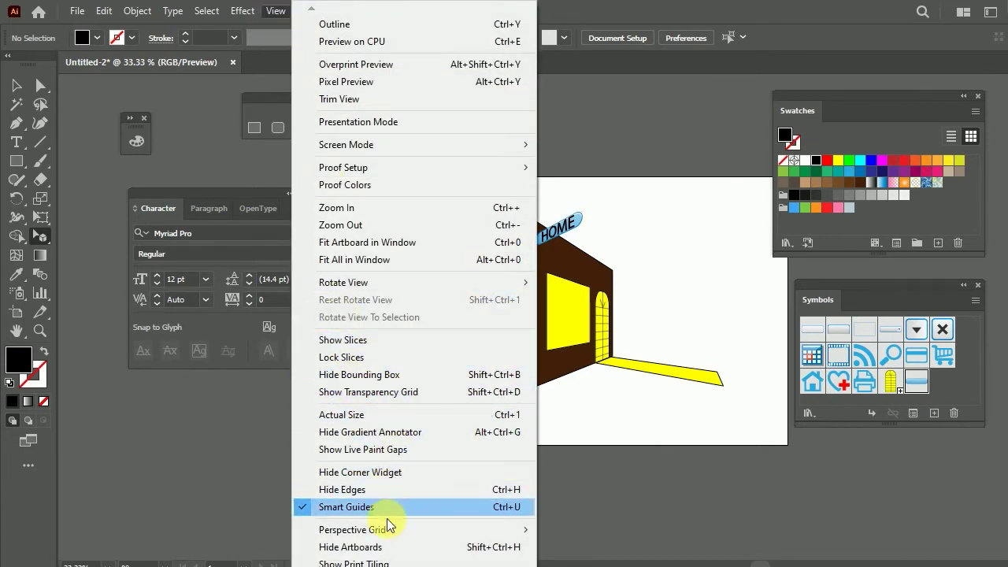
pyautogui.moveTo(352, 530)
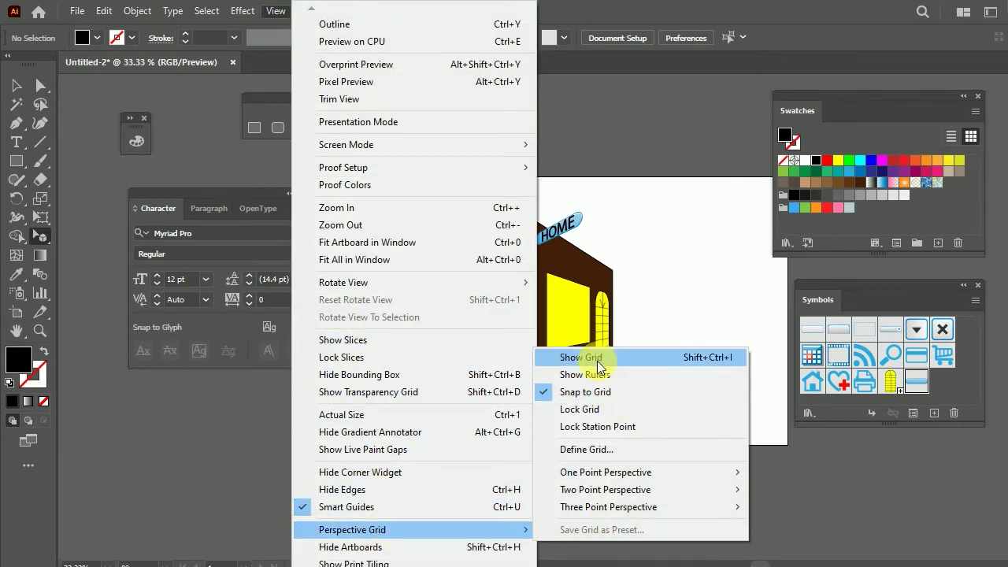
pyautogui.click(597, 361)
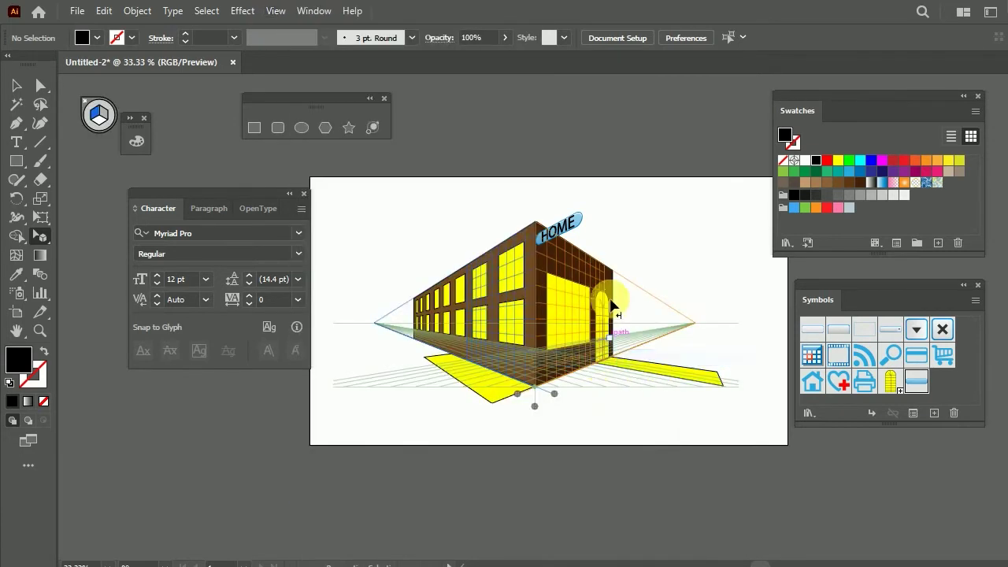
pyautogui.click(86, 111)
# Step: Drag the perspective grid's horizon line lower
pyautogui.scroll(-2, 561, 198)
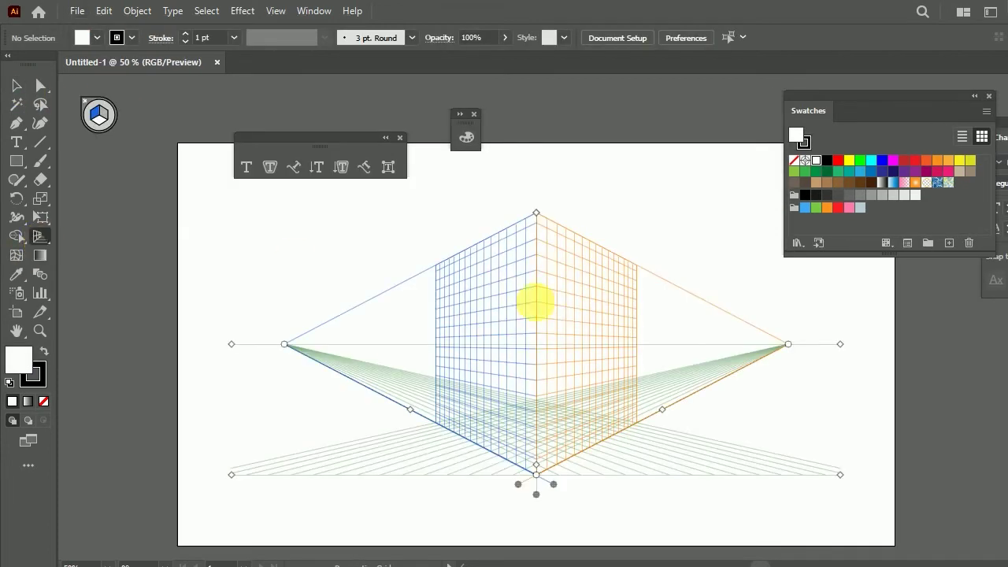
pyautogui.moveTo(576, 337)
pyautogui.mouseDown()
pyautogui.moveTo(893, 387)
pyautogui.moveTo(877, 402)
pyautogui.mouseUp()
pyautogui.scroll(1, 657, 383)
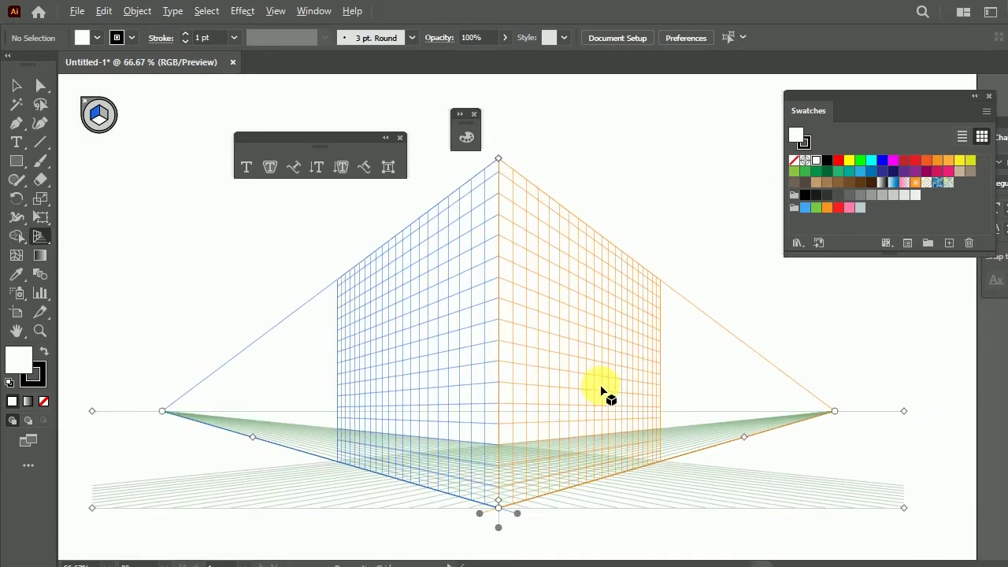
pyautogui.scroll(-1, 606, 394)
pyautogui.scroll(-1, 606, 396)
pyautogui.scroll(3, 600, 390)
# Step: Draw a roof-edge strip along the right plane's top and color it orange using HSB sliders
pyautogui.press('m')
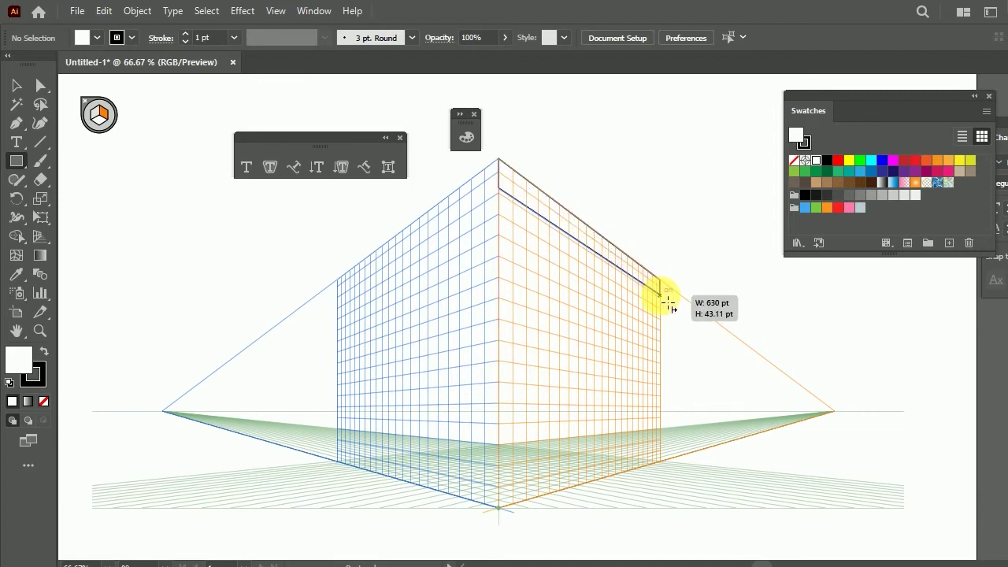
pyautogui.moveTo(504, 165); pyautogui.dragTo(661, 293)
pyautogui.click(14, 90)
pyautogui.click(313, 10)
pyautogui.click(410, 302)
pyautogui.moveTo(511, 132)
pyautogui.mouseDown()
pyautogui.moveTo(806, 291)
pyautogui.moveTo(857, 332)
pyautogui.mouseUp()
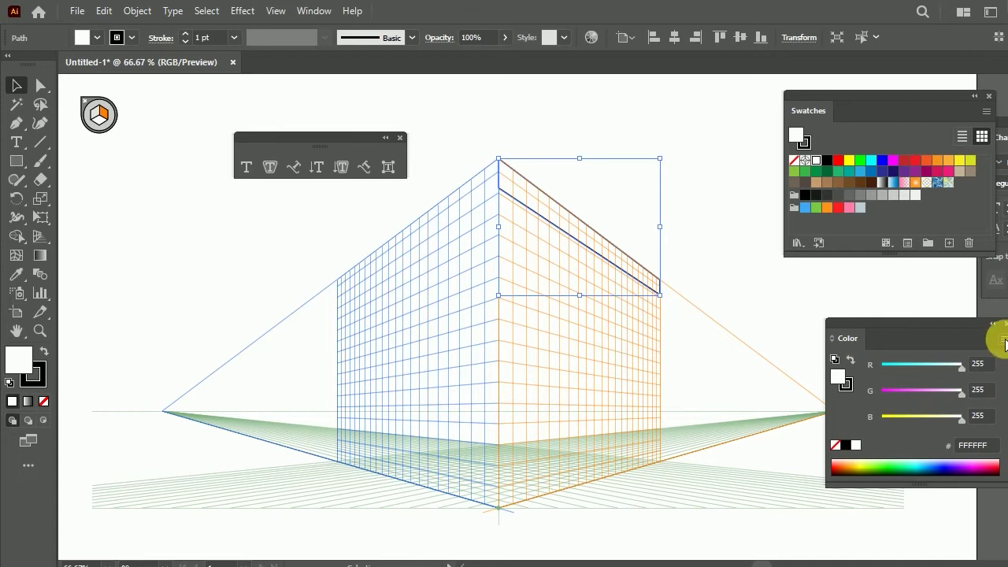
pyautogui.click(1002, 339)
pyautogui.click(875, 401)
pyautogui.moveTo(985, 384); pyautogui.dragTo(973, 396)
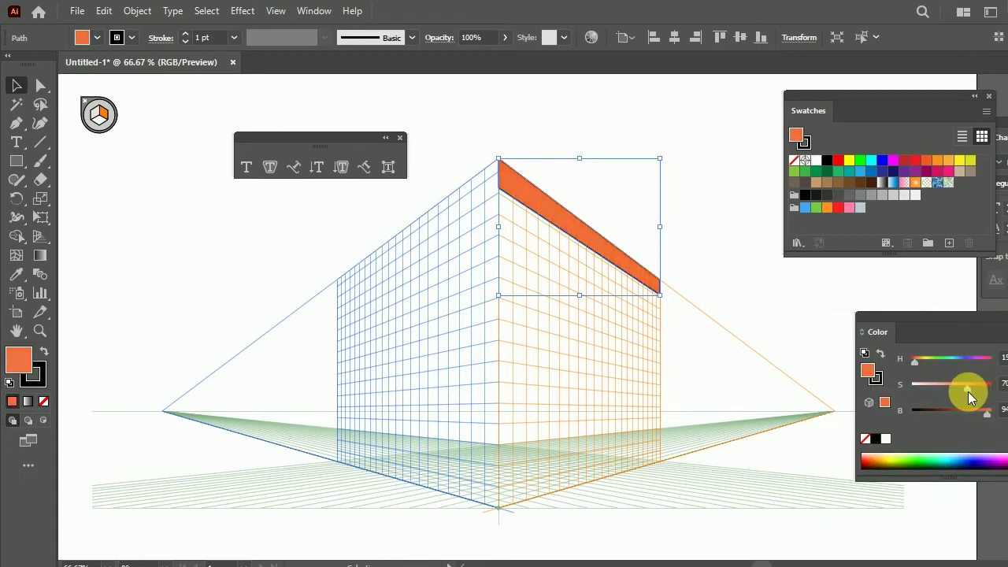
pyautogui.click(988, 416)
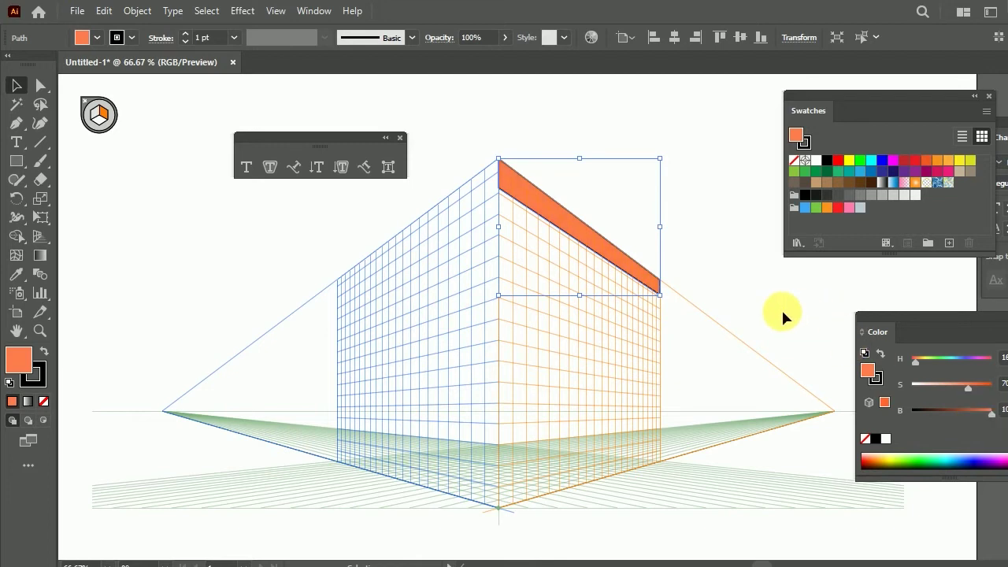
# Step: Stretch the orange strip rightward and draw a matching strip along the left plane's top
pyautogui.scroll(1, 782, 308)
pyautogui.hscroll(-1, 781, 307)
pyautogui.moveTo(44, 248); pyautogui.dragTo(106, 260)
pyautogui.moveTo(686, 322); pyautogui.dragTo(722, 345)
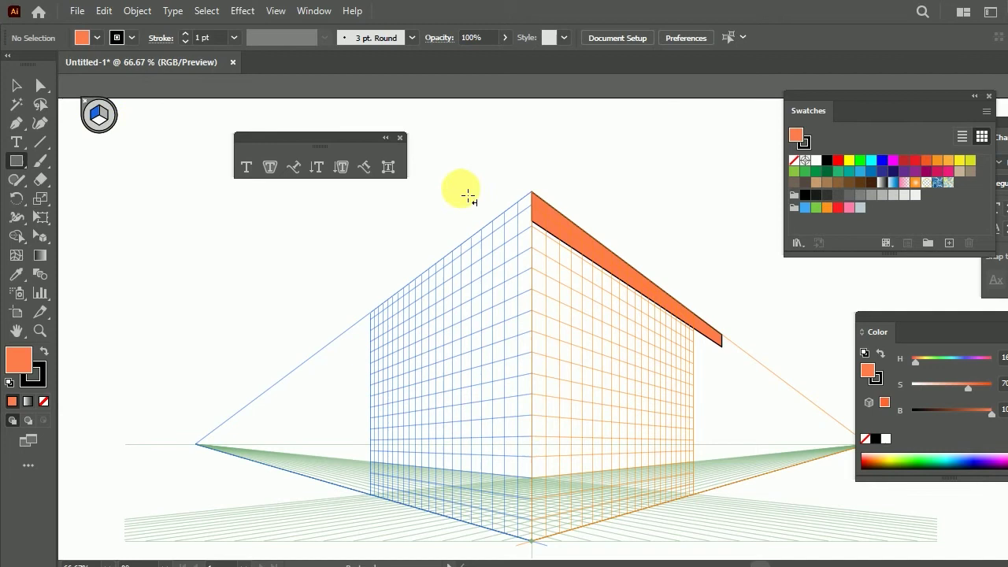
pyautogui.moveTo(536, 205)
pyautogui.mouseDown()
pyautogui.moveTo(360, 333)
pyautogui.moveTo(367, 345)
pyautogui.moveTo(360, 331)
pyautogui.mouseUp()
# Step: Darken the left roof strip's orange fill in two adjustments
pyautogui.scroll(2, 427, 244)
pyautogui.hotkey('shift', 'v')
pyautogui.click(621, 162)
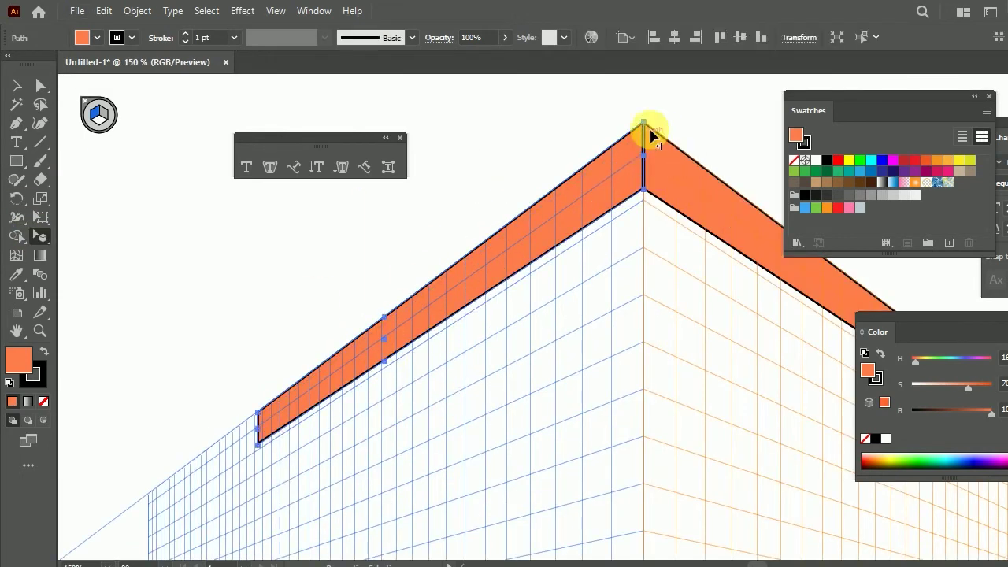
pyautogui.scroll(-3, 621, 163)
pyautogui.scroll(1, 604, 176)
pyautogui.moveTo(991, 411); pyautogui.dragTo(982, 418)
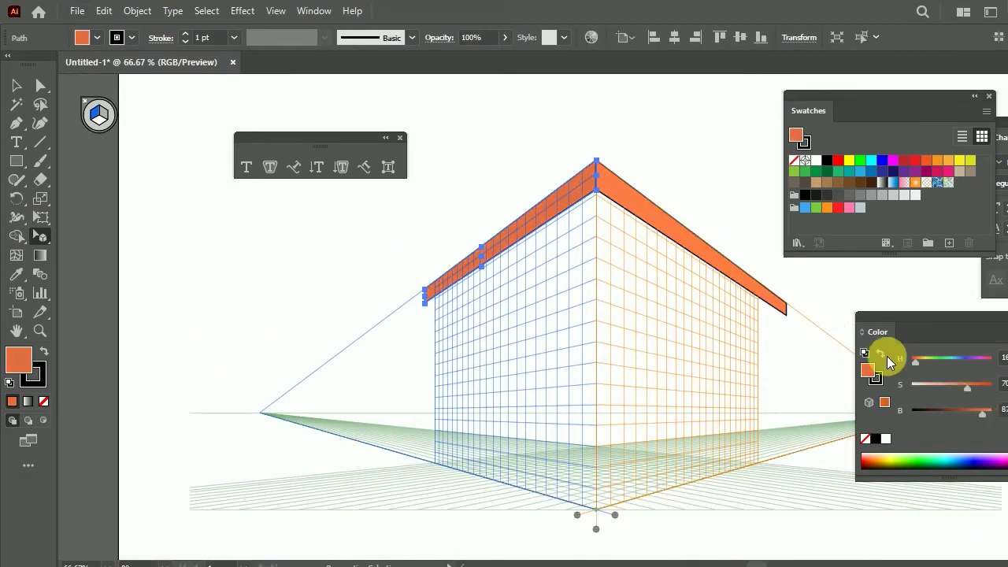
pyautogui.click(724, 184)
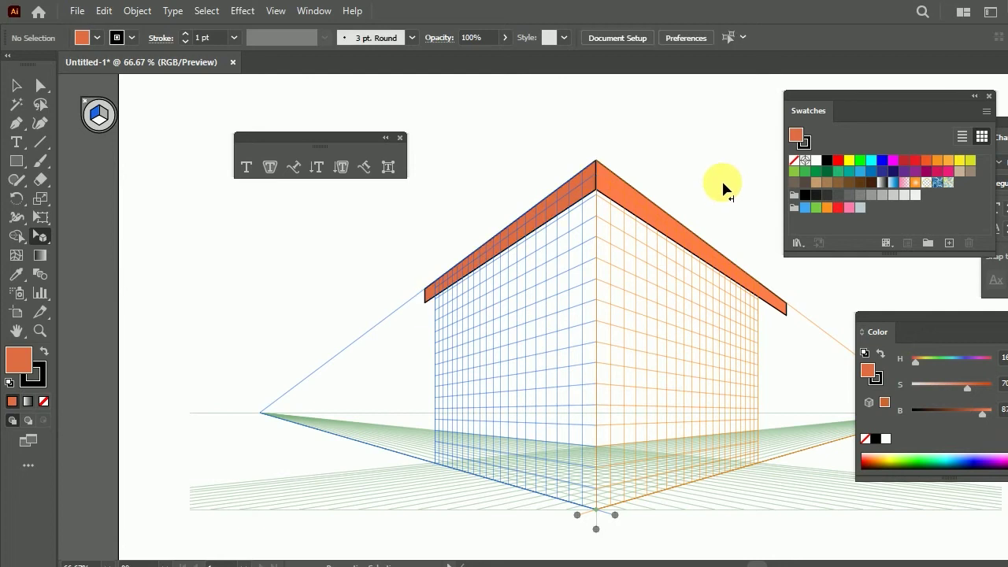
pyautogui.click(587, 200)
pyautogui.moveTo(982, 411); pyautogui.dragTo(972, 411)
pyautogui.click(16, 161)
pyautogui.click(99, 120)
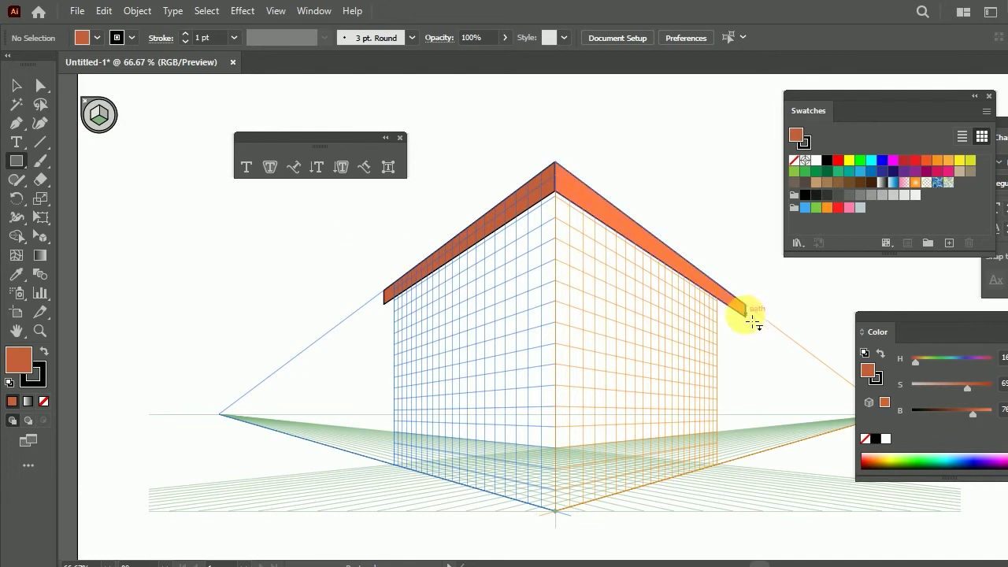
# Step: Draw the roof underside rectangle on the horizontal plane between both roof edges and brighten it slightly
pyautogui.moveTo(745, 316); pyautogui.dragTo(392, 314)
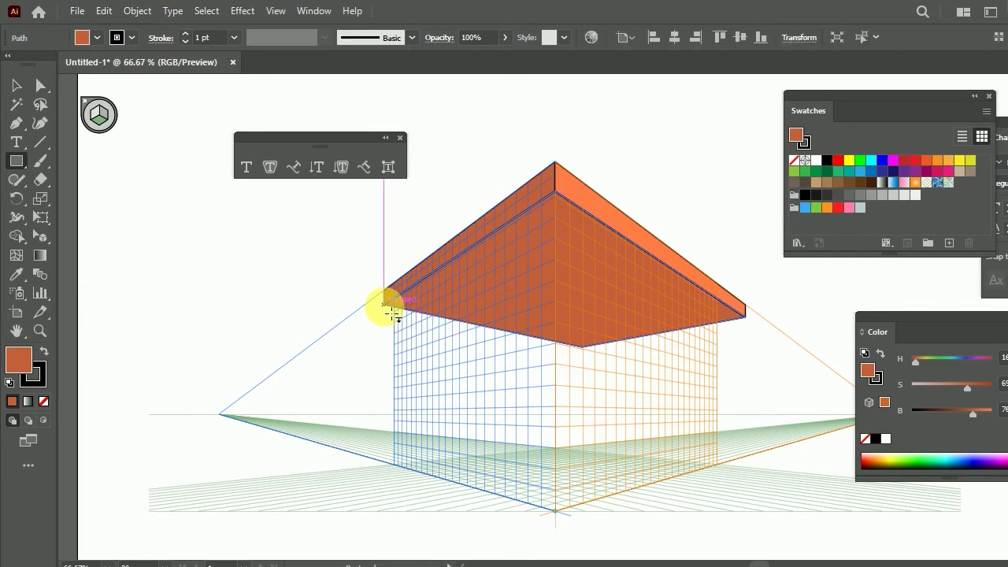
pyautogui.click(40, 236)
pyautogui.moveTo(983, 413); pyautogui.dragTo(985, 412)
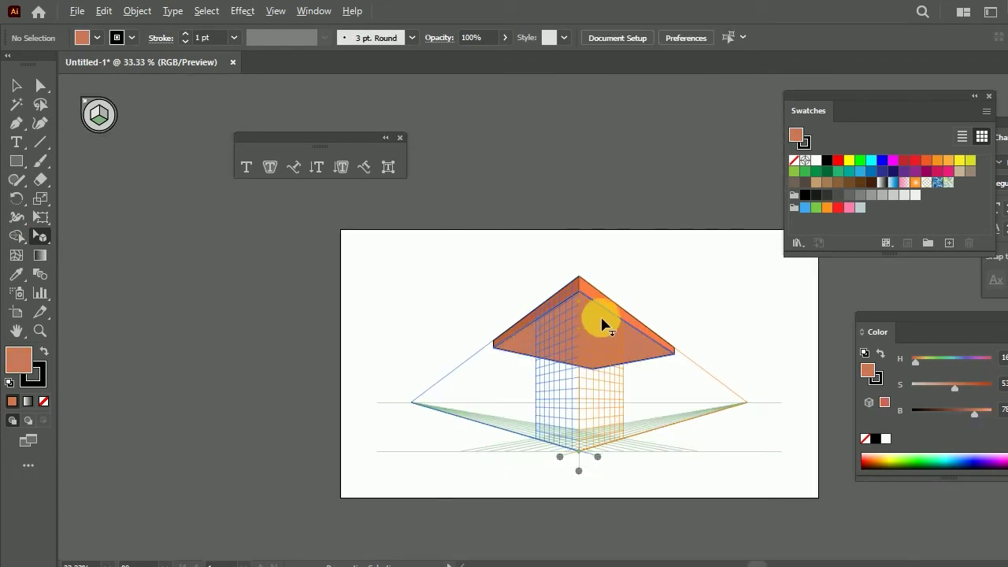
pyautogui.scroll(1, 602, 323)
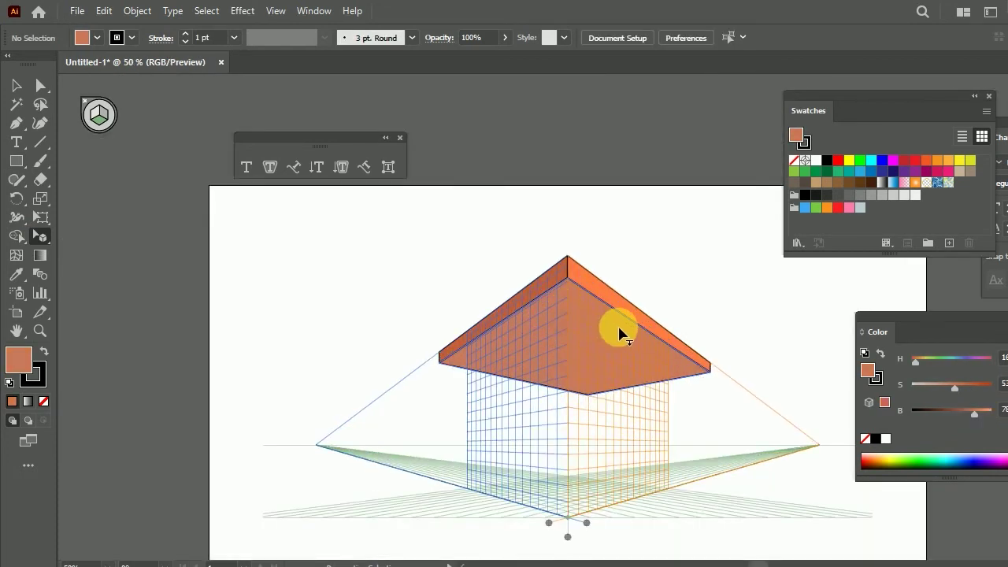
pyautogui.click(104, 115)
pyautogui.press('m')
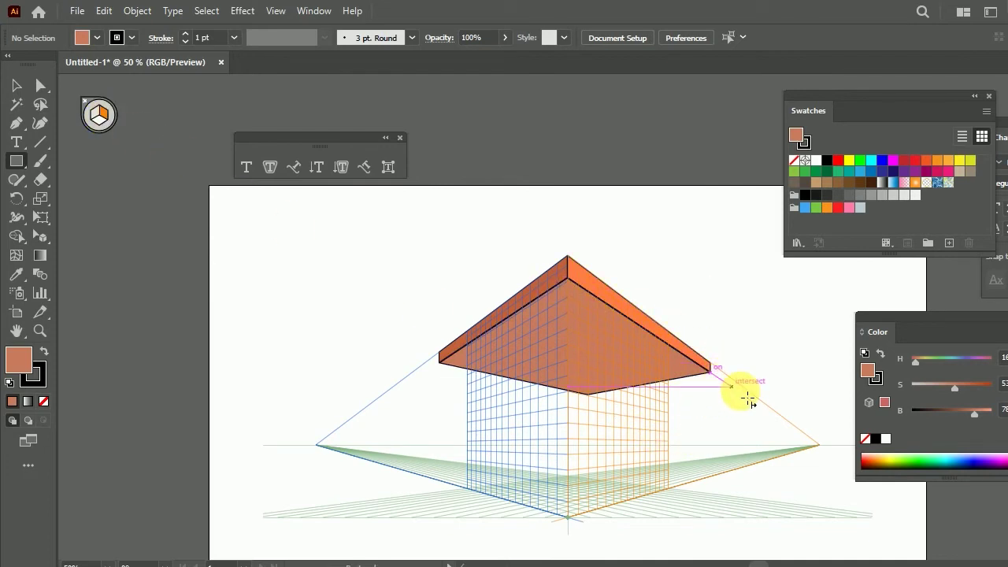
# Step: Draw a trial wall panel on the left plane from the roof apex, move it, then delete it
pyautogui.click(92, 117)
pyautogui.moveTo(577, 287)
pyautogui.mouseDown()
pyautogui.moveTo(501, 490)
pyautogui.moveTo(474, 494)
pyautogui.mouseUp()
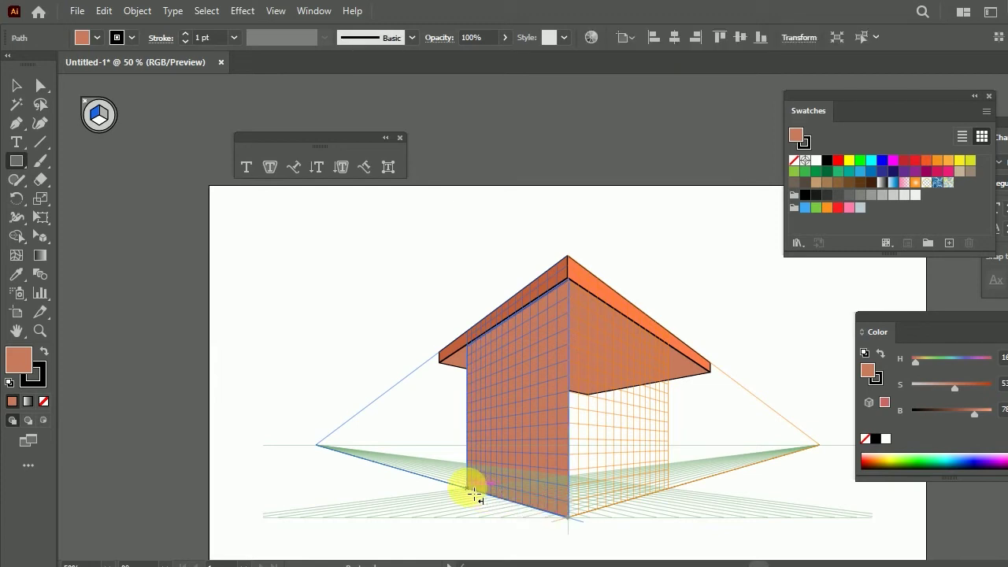
pyautogui.click(40, 236)
pyautogui.moveTo(632, 411); pyautogui.dragTo(619, 404)
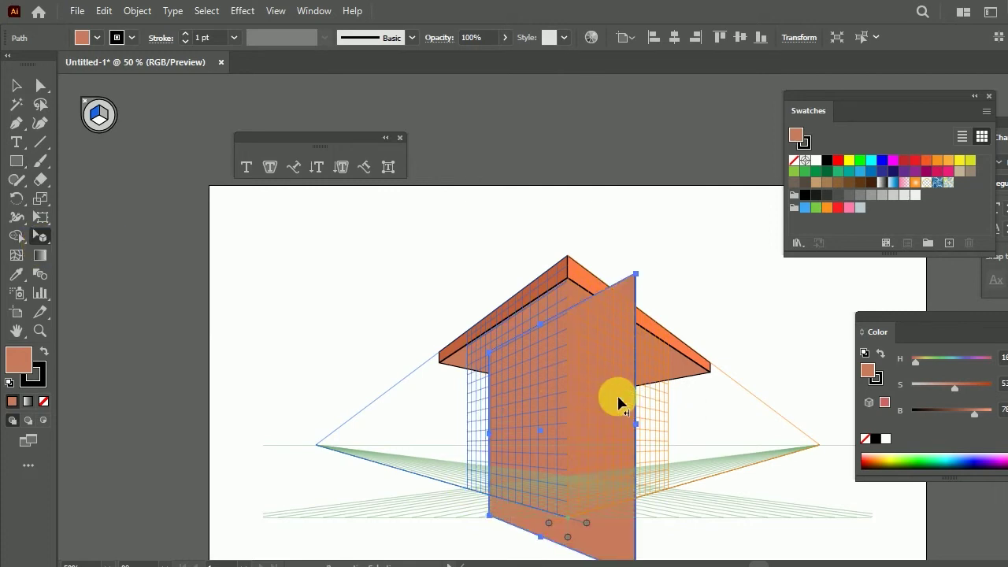
pyautogui.moveTo(599, 389); pyautogui.dragTo(542, 371)
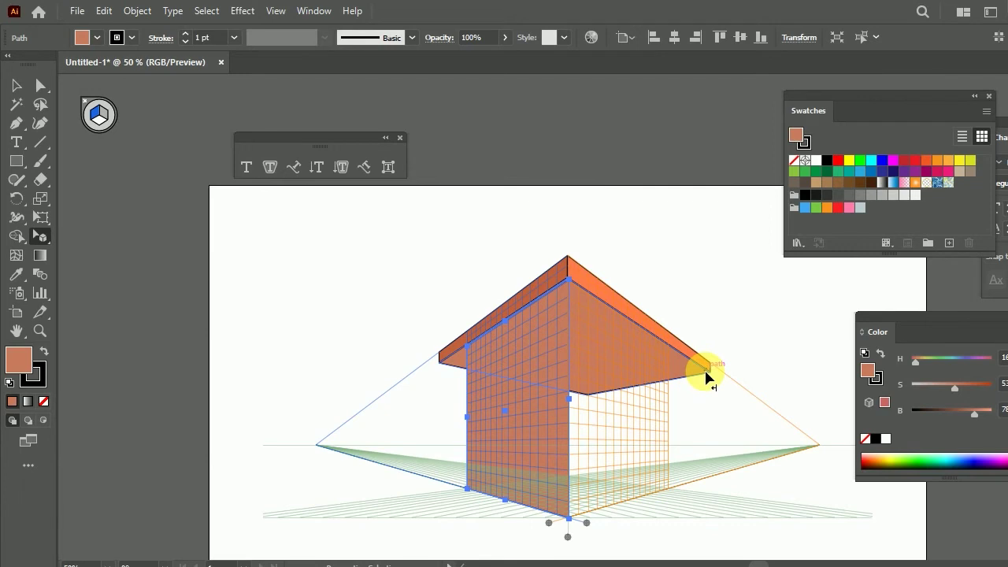
pyautogui.press('Delete')
# Step: Draw a wall panel under the roof on the right plane and trim its height
pyautogui.click(16, 160)
pyautogui.moveTo(719, 383)
pyautogui.mouseDown()
pyautogui.moveTo(625, 491)
pyautogui.moveTo(597, 483)
pyautogui.mouseUp()
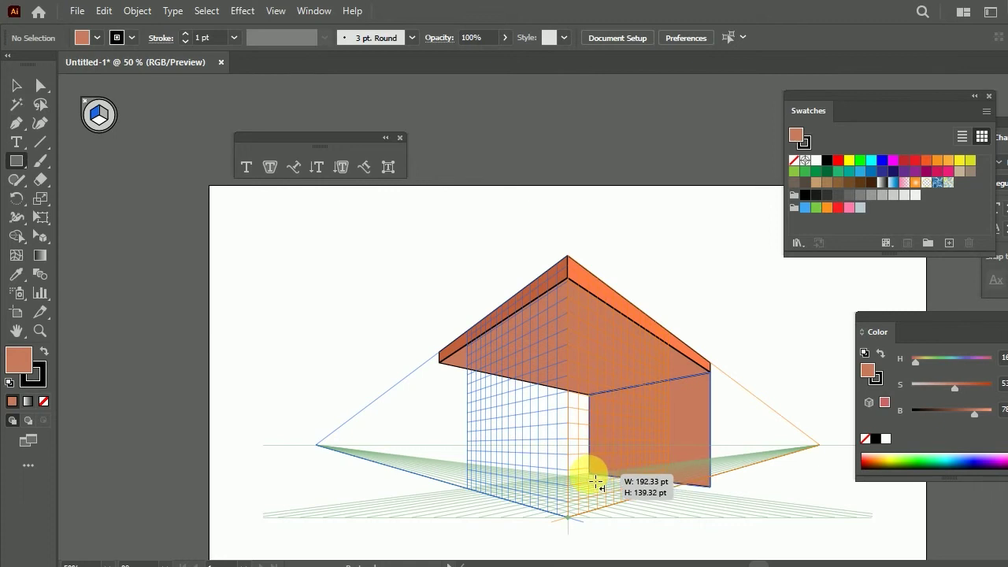
pyautogui.moveTo(597, 483); pyautogui.dragTo(597, 472)
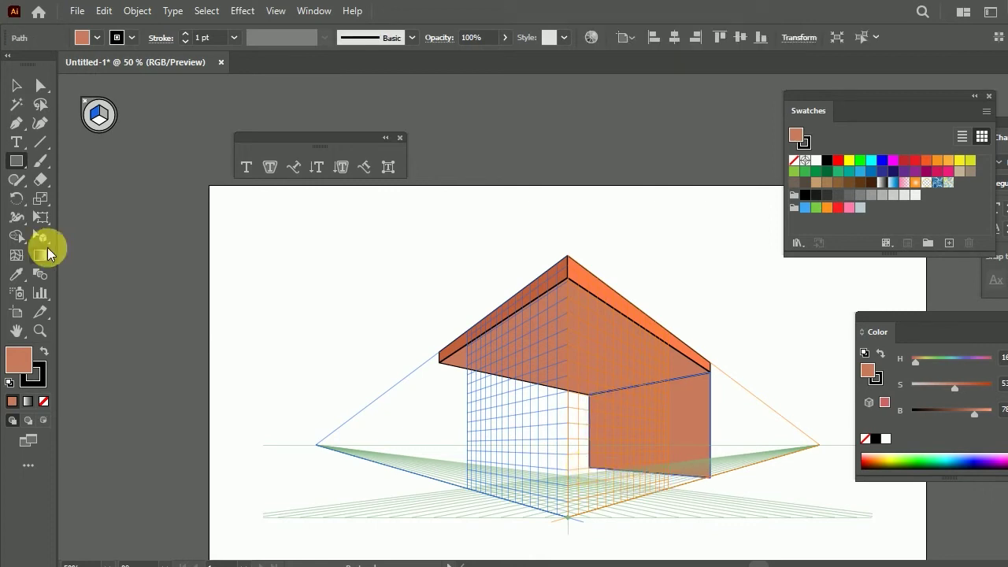
pyautogui.click(40, 236)
# Step: Deepen the right wall panel's saturation and discard an extra rectangle drawn by mistake
pyautogui.moveTo(955, 387); pyautogui.dragTo(979, 391)
pyautogui.click(772, 320)
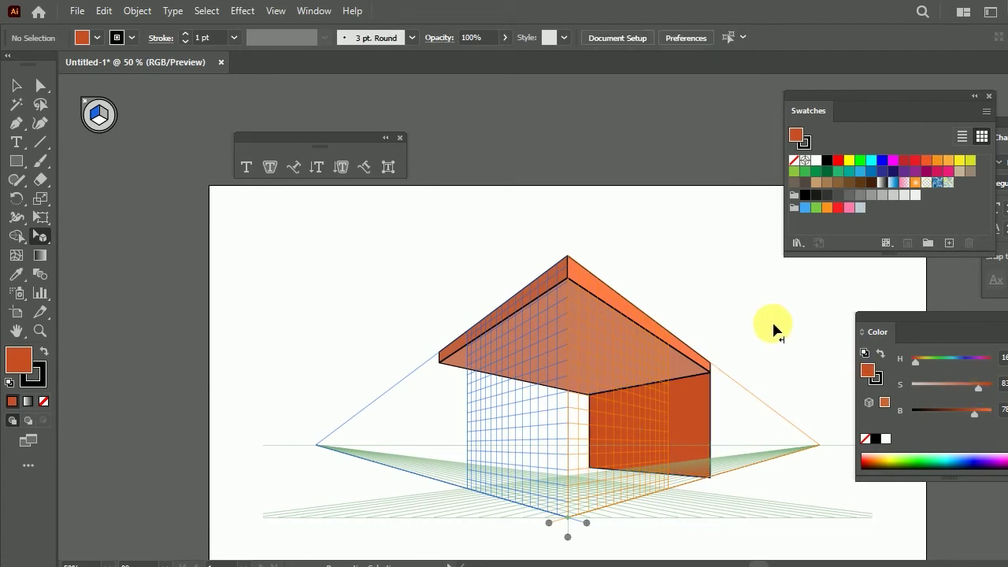
pyautogui.press('m')
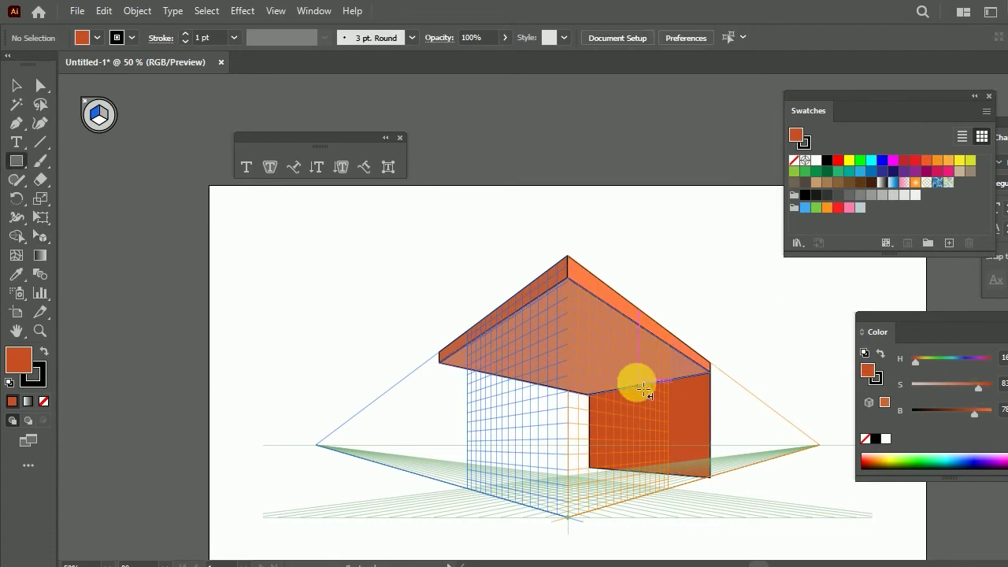
pyautogui.moveTo(665, 373); pyautogui.dragTo(572, 480)
pyautogui.hotkey('ctrl', 'z')
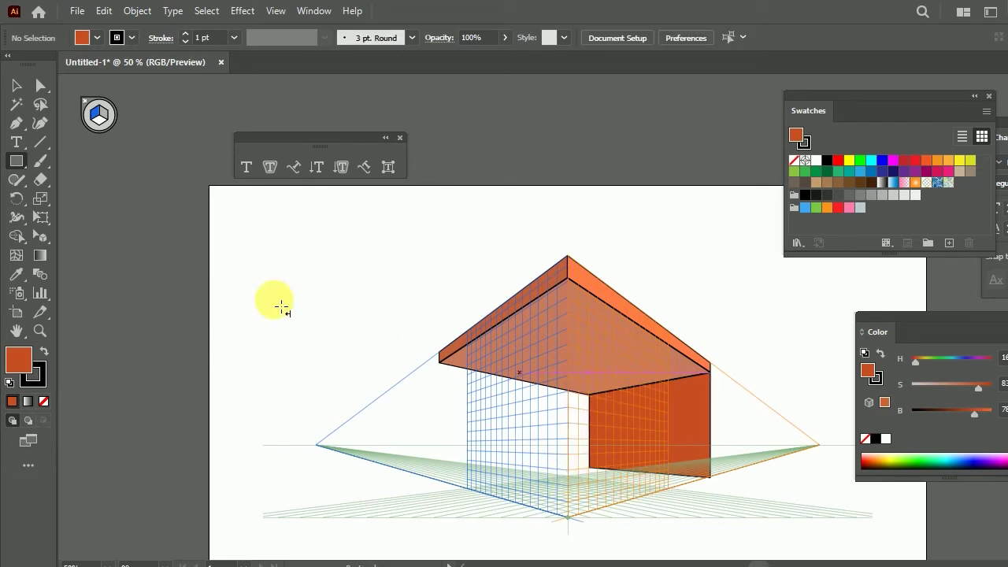
# Step: Draw an inner panel on the right wall plane and give it a lighter orange fill
pyautogui.click(103, 117)
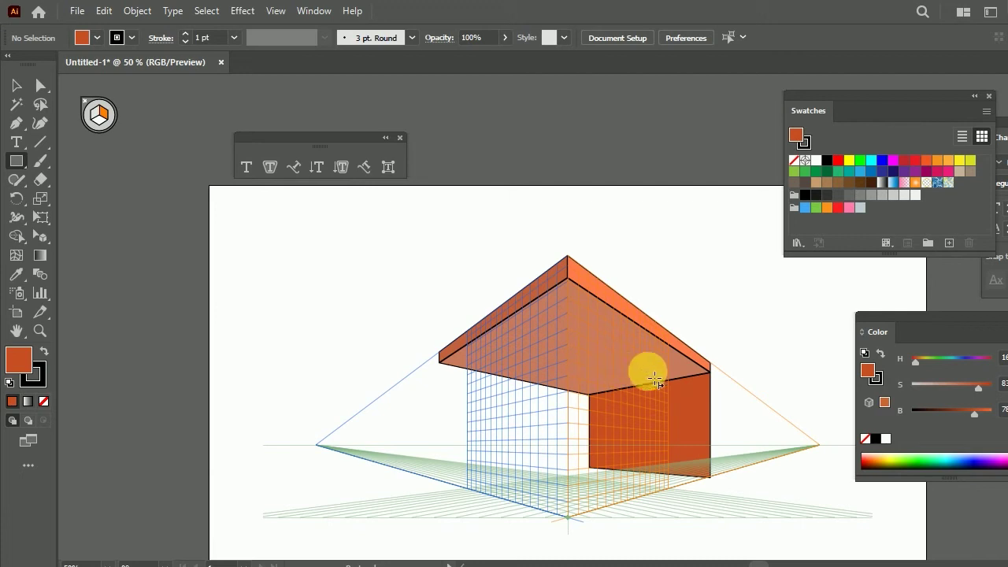
pyautogui.moveTo(666, 386)
pyautogui.mouseDown()
pyautogui.moveTo(579, 492)
pyautogui.moveTo(573, 521)
pyautogui.moveTo(584, 498)
pyautogui.mouseUp()
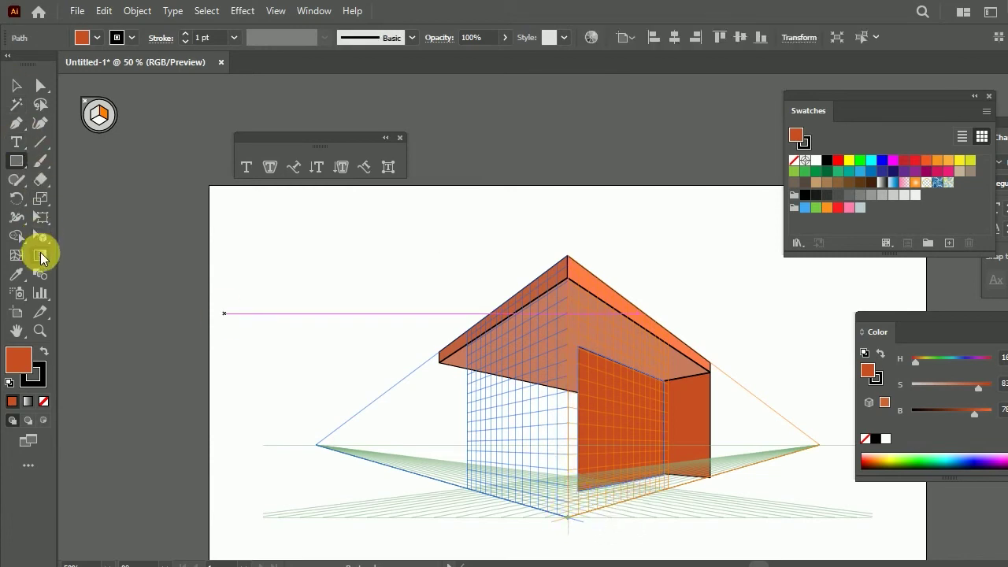
pyautogui.hotkey('shift', 'v')
pyautogui.moveTo(978, 384); pyautogui.dragTo(991, 386)
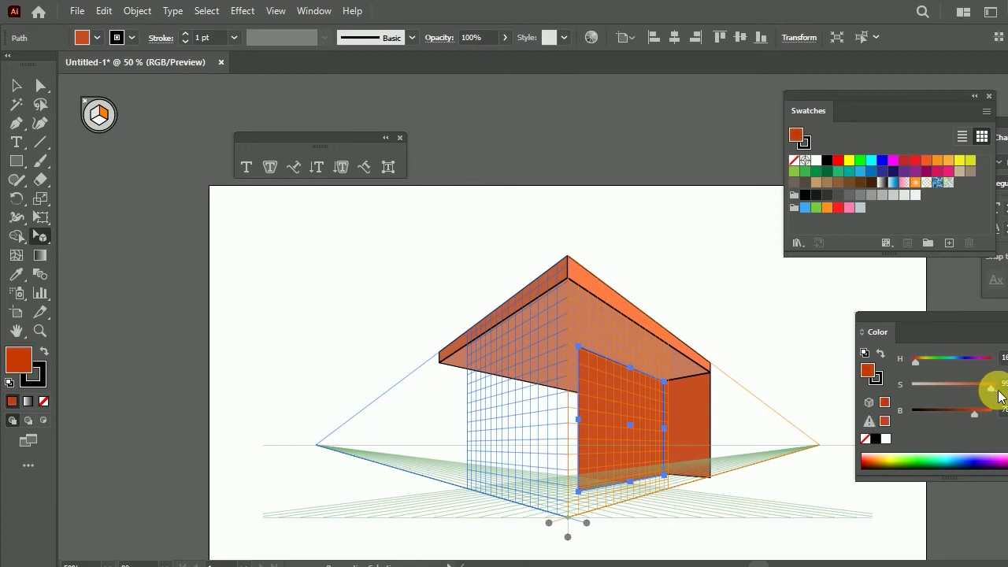
pyautogui.click(885, 421)
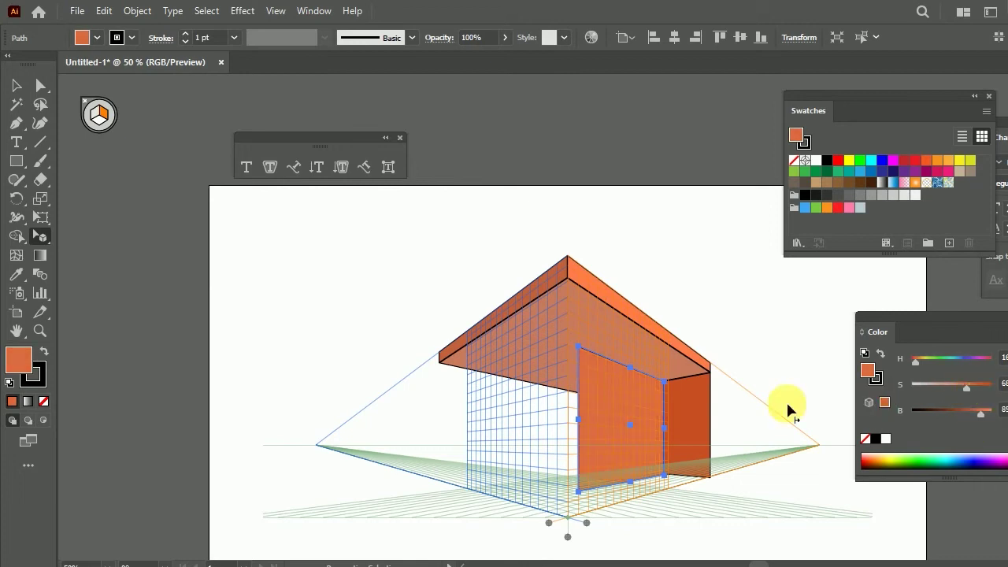
pyautogui.click(773, 332)
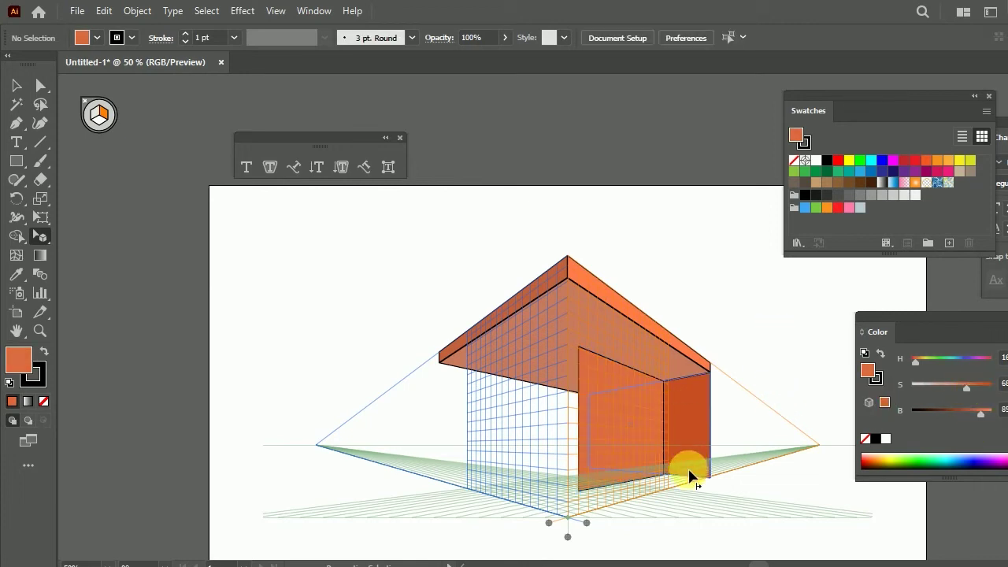
# Step: Pull the front orange panel's top edge up to fit beneath the roof slab
pyautogui.click(603, 383)
pyautogui.moveTo(635, 368)
pyautogui.mouseDown()
pyautogui.moveTo(631, 358)
pyautogui.moveTo(630, 372)
pyautogui.mouseUp()
pyautogui.click(743, 333)
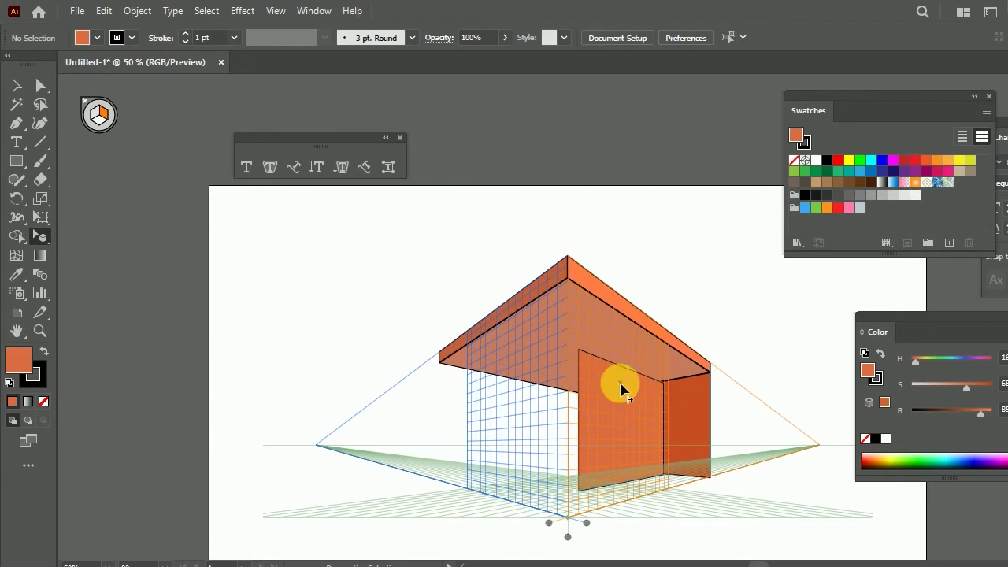
pyautogui.scroll(2, 619, 383)
pyautogui.click(658, 369)
pyautogui.click(375, 439)
pyautogui.hotkey('ctrl', '-')
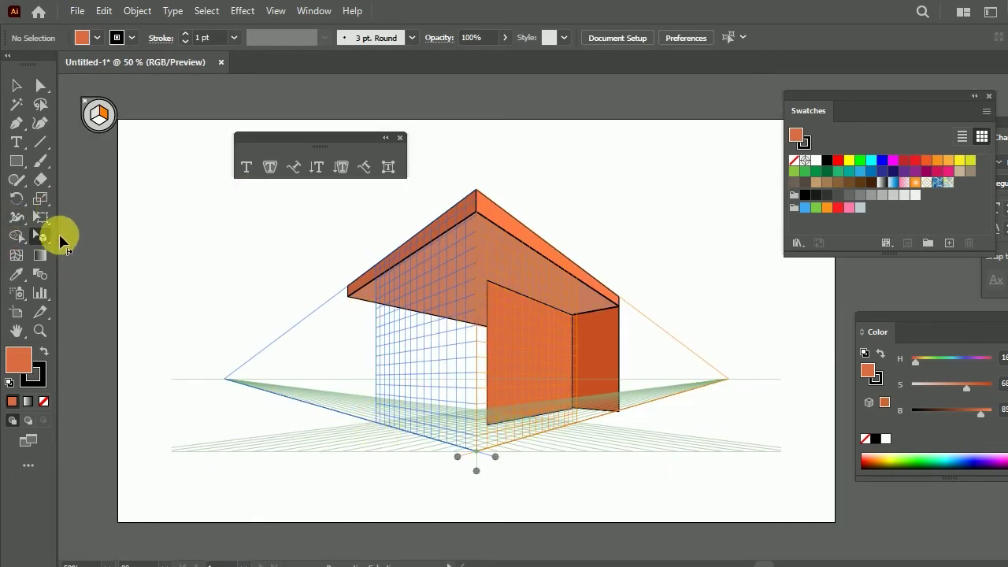
# Step: Draw a wall panel on the left perspective plane, adjust its edge, and lighten it to salmon-orange
pyautogui.click(91, 115)
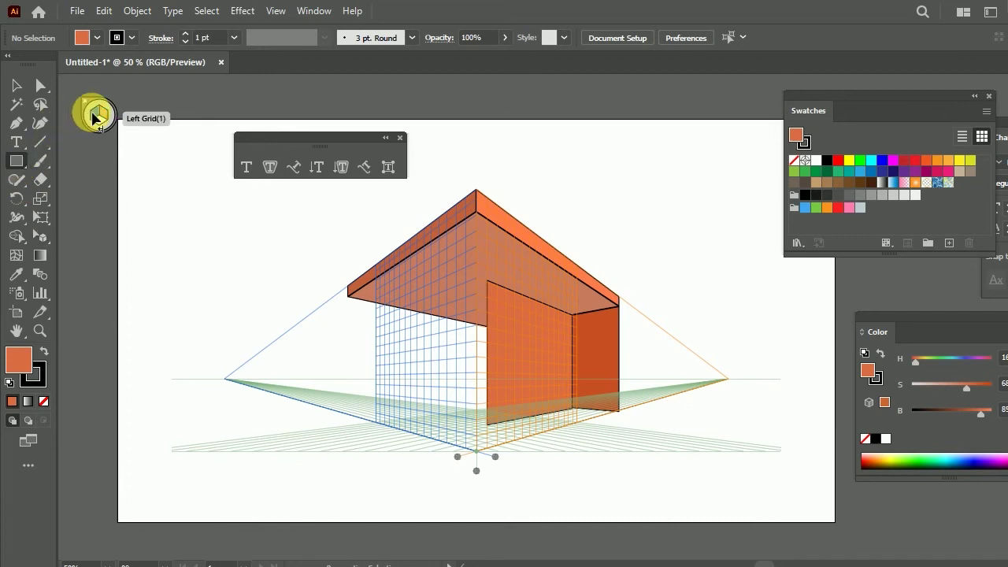
pyautogui.moveTo(492, 284)
pyautogui.mouseDown()
pyautogui.moveTo(402, 429)
pyautogui.moveTo(382, 414)
pyautogui.mouseUp()
pyautogui.click(40, 236)
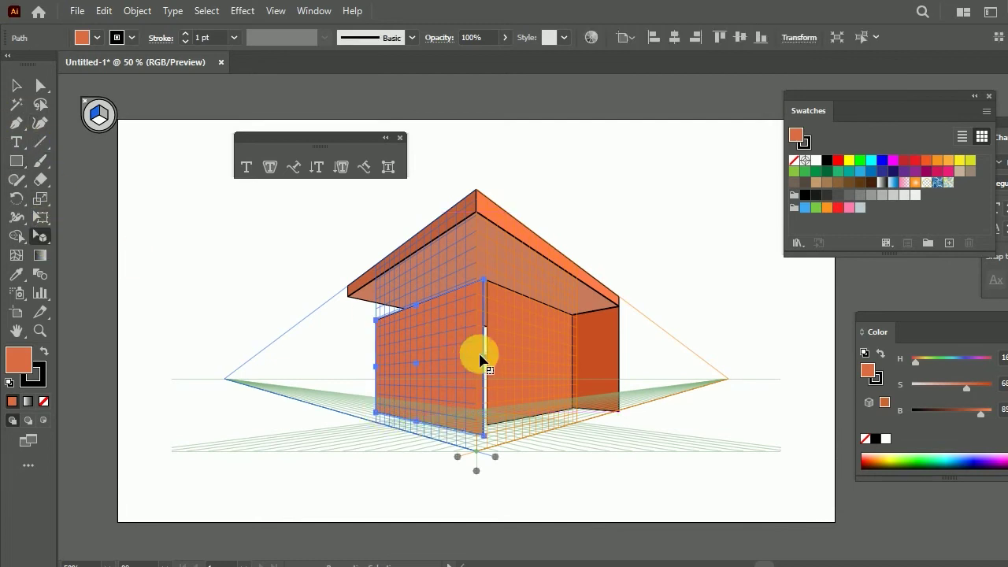
pyautogui.scroll(3, 445, 344)
pyautogui.moveTo(481, 351); pyautogui.dragTo(489, 401)
pyautogui.scroll(-3, 488, 401)
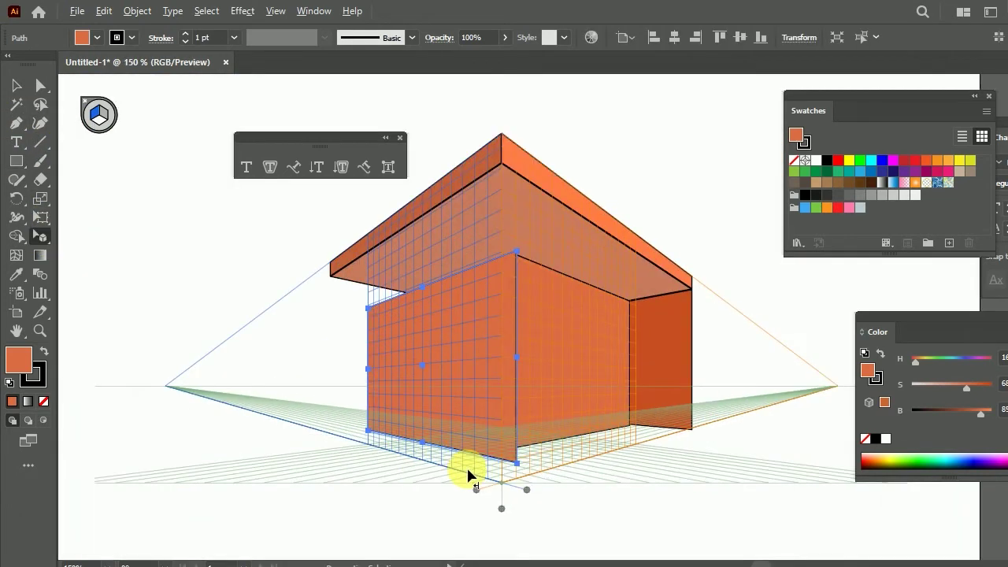
pyautogui.scroll(3, 421, 283)
pyautogui.moveTo(956, 388); pyautogui.dragTo(953, 390)
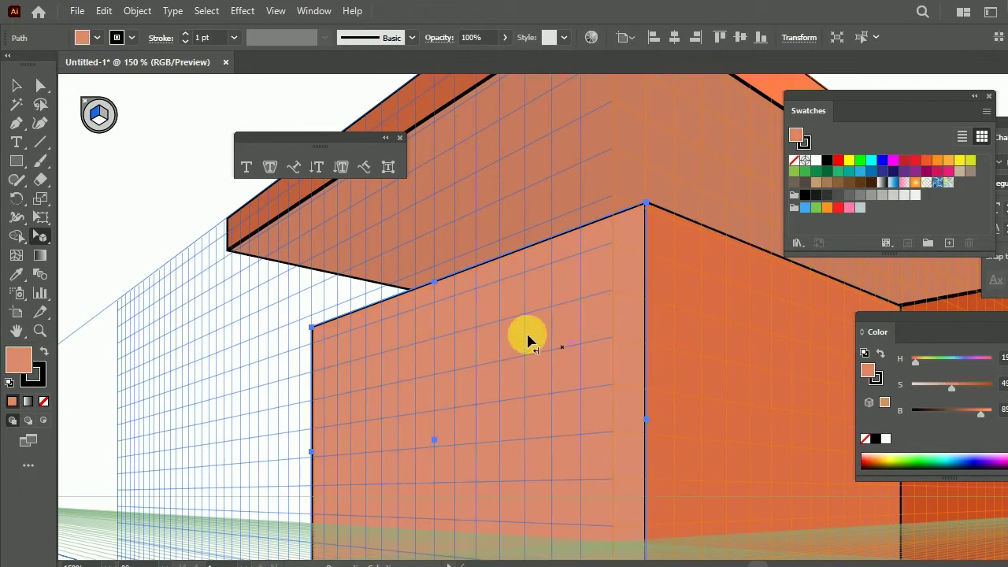
pyautogui.scroll(-2, 528, 337)
pyautogui.click(339, 236)
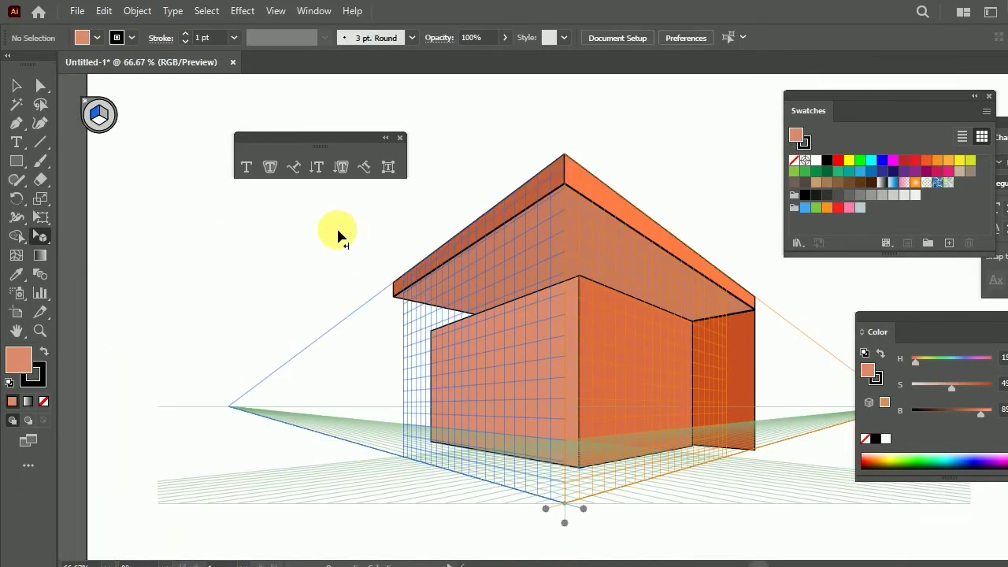
pyautogui.scroll(-1, 708, 385)
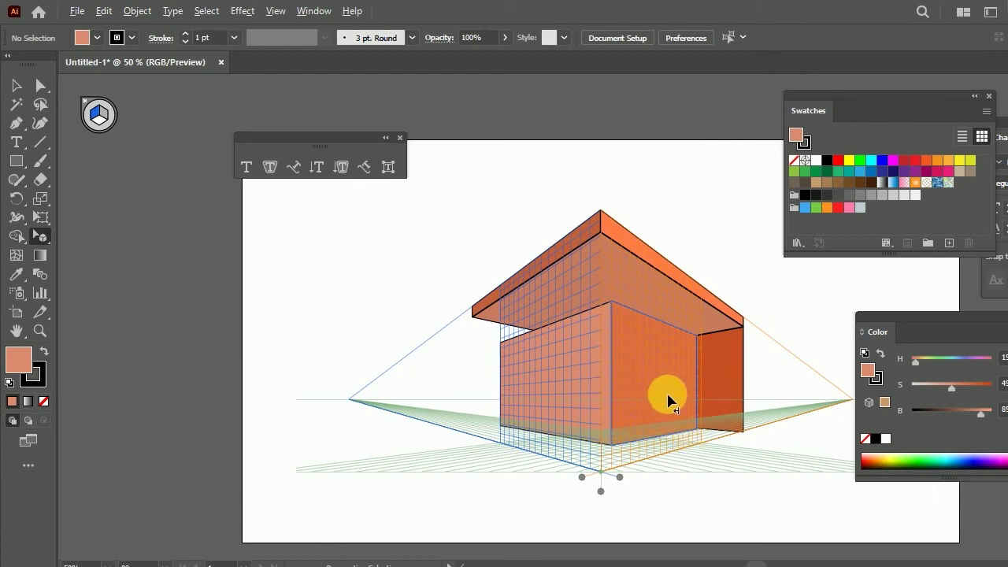
pyautogui.scroll(1, 725, 382)
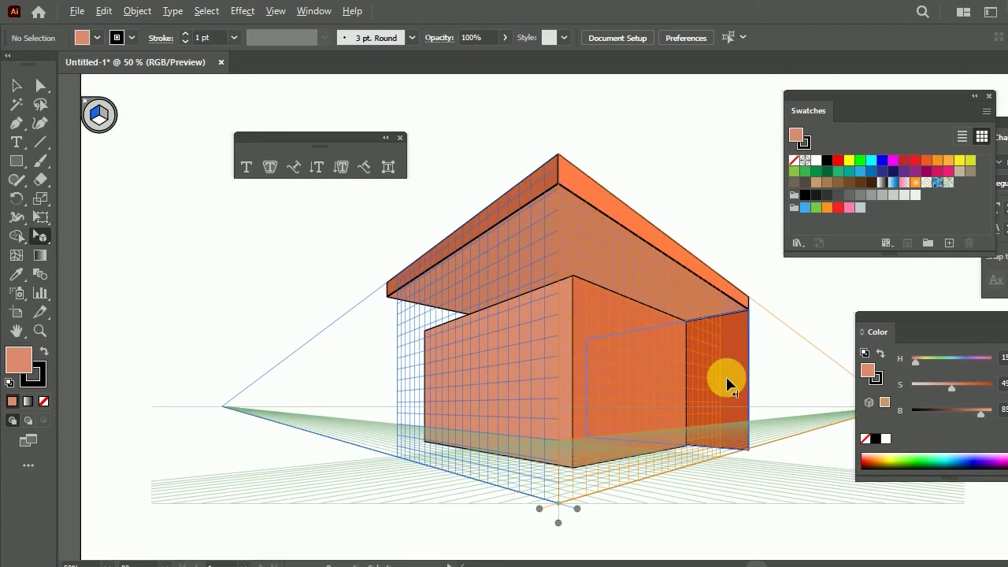
# Step: Draw a narrow pillar panel at the right wall's end on the right plane and nudge it into place
pyautogui.click(11, 160)
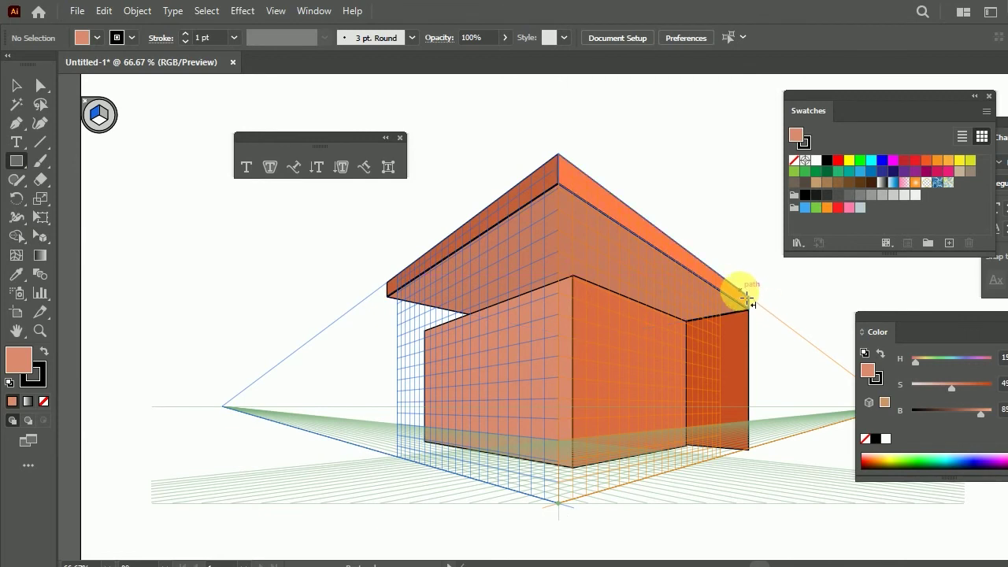
pyautogui.click(106, 120)
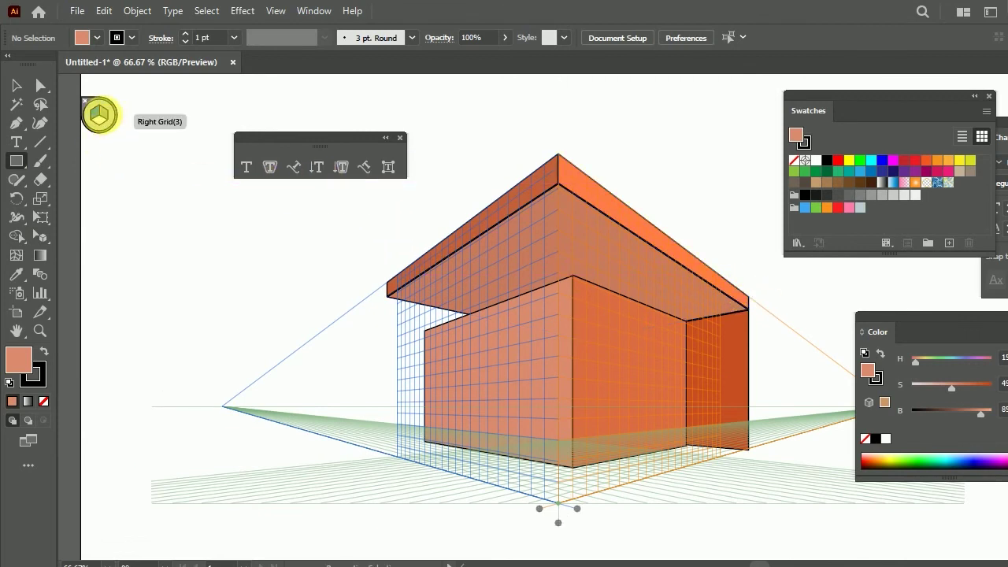
pyautogui.click(102, 116)
pyautogui.moveTo(755, 309); pyautogui.dragTo(742, 445)
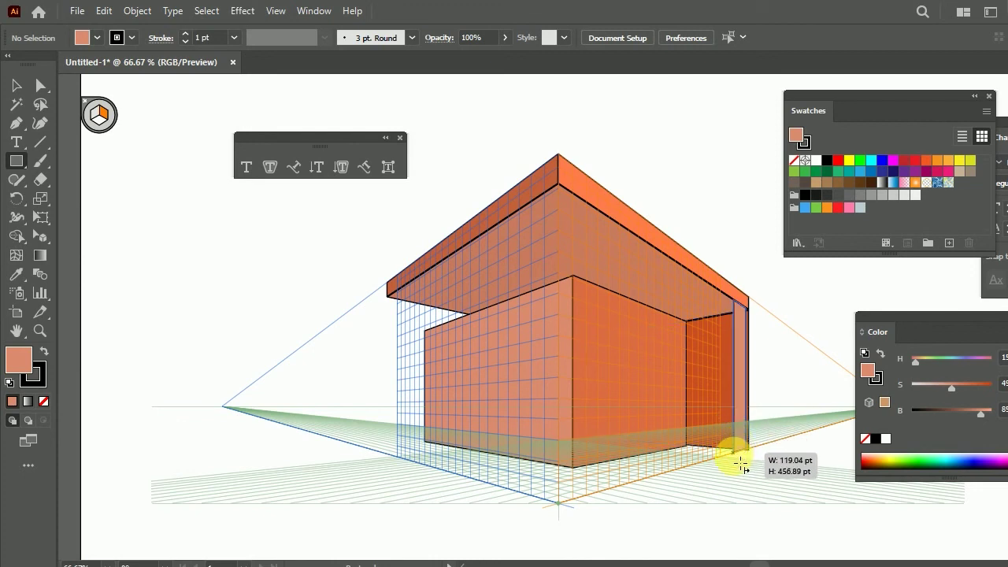
pyautogui.moveTo(746, 459); pyautogui.dragTo(735, 456)
pyautogui.click(41, 237)
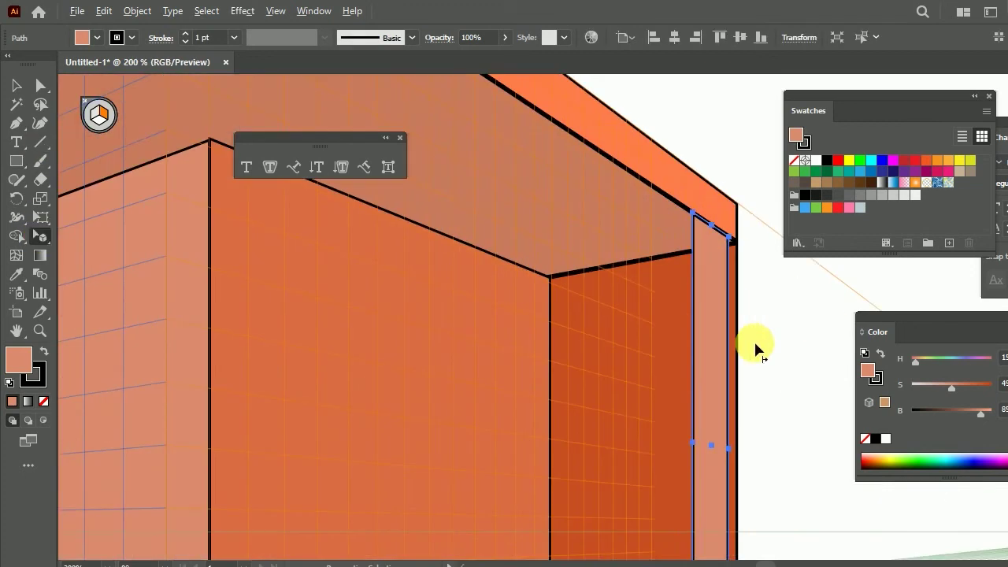
pyautogui.moveTo(716, 335); pyautogui.dragTo(725, 338)
# Step: Draw a narrow panel on the inner wall and adjust its colour saturation
pyautogui.click(15, 160)
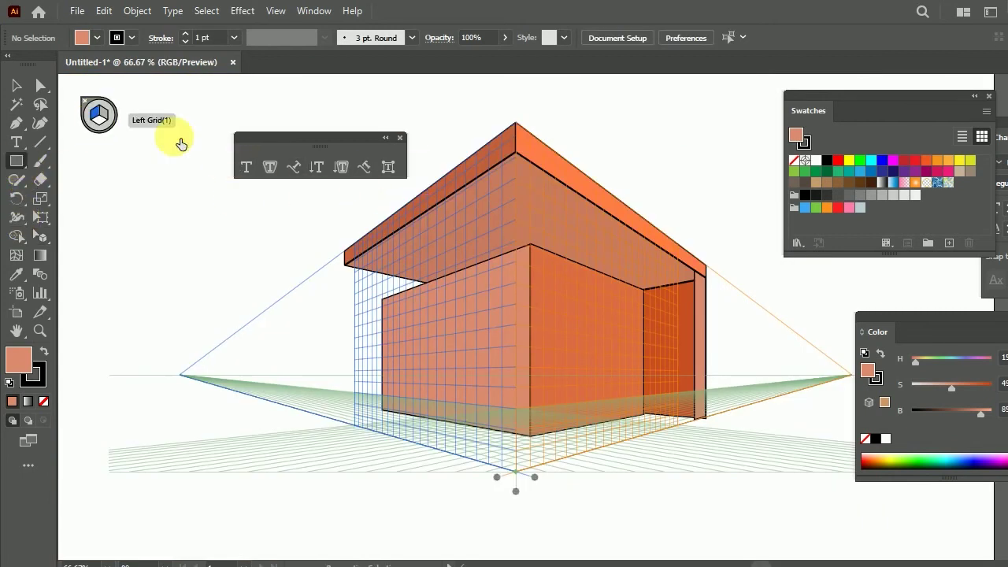
pyautogui.moveTo(685, 272)
pyautogui.mouseDown()
pyautogui.moveTo(689, 375)
pyautogui.moveTo(644, 418)
pyautogui.mouseUp()
pyautogui.click(15, 85)
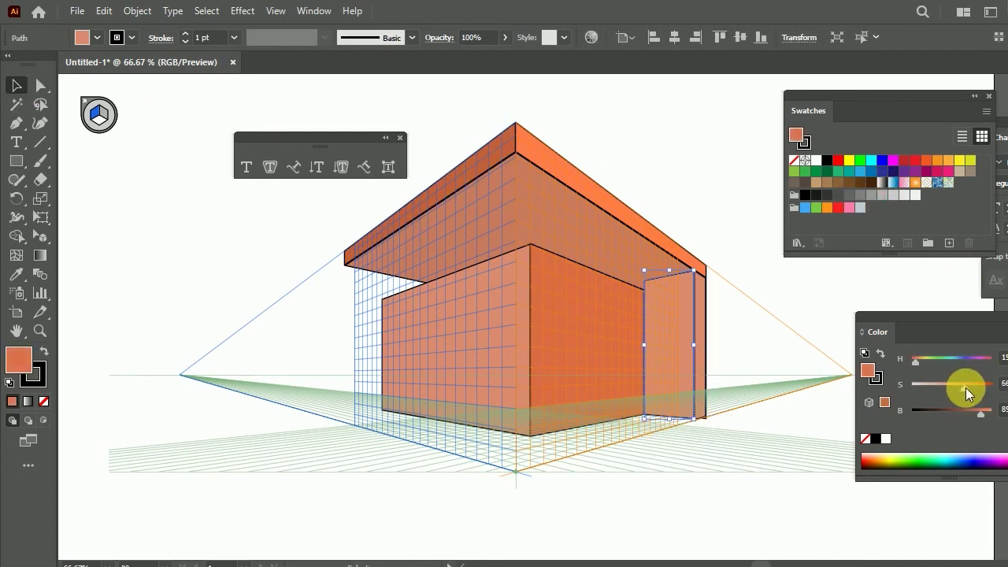
pyautogui.click(966, 387)
# Step: Raise the front wall face's top edge so it sits closer beneath the roof
pyautogui.click(591, 270)
pyautogui.click(33, 242)
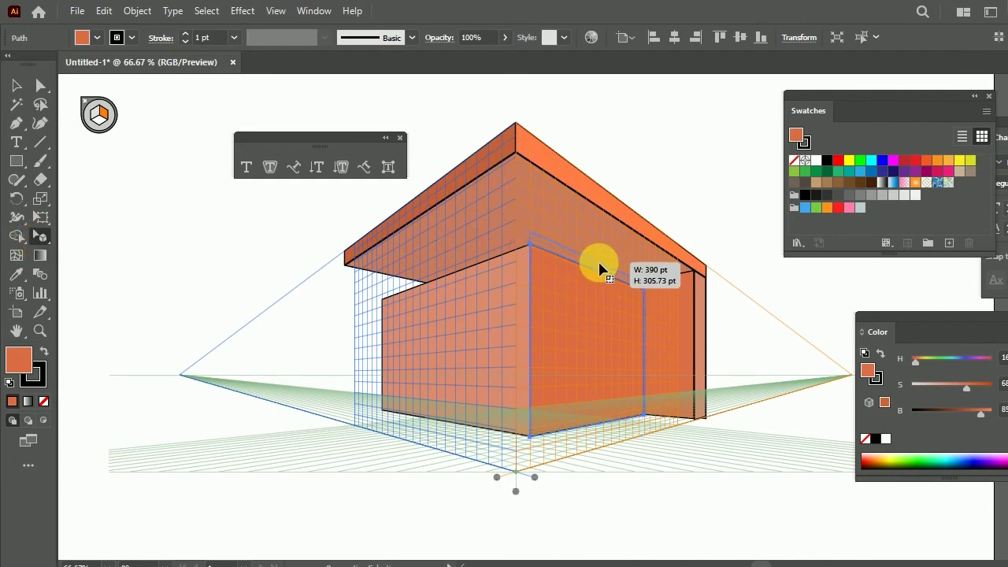
pyautogui.scroll(1, 623, 276)
pyautogui.moveTo(586, 260); pyautogui.dragTo(588, 254)
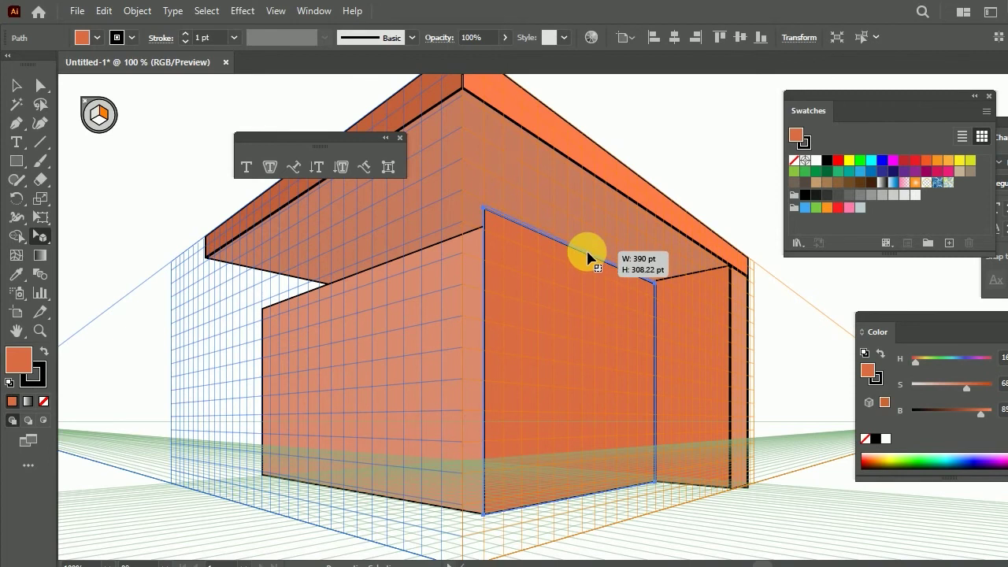
pyautogui.click(354, 259)
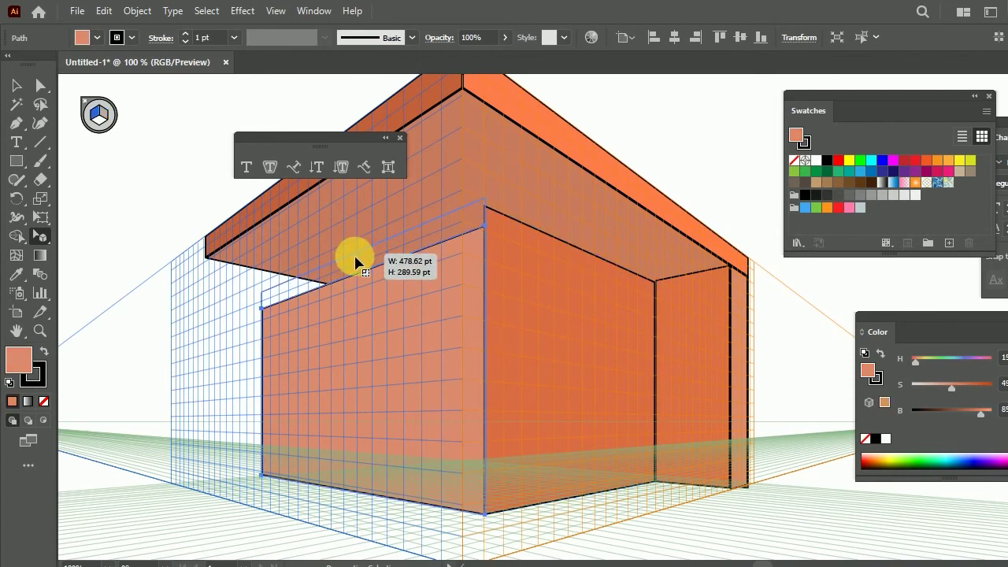
pyautogui.hotkey('ctrl', 'shift', 'a')
pyautogui.scroll(-2, 356, 262)
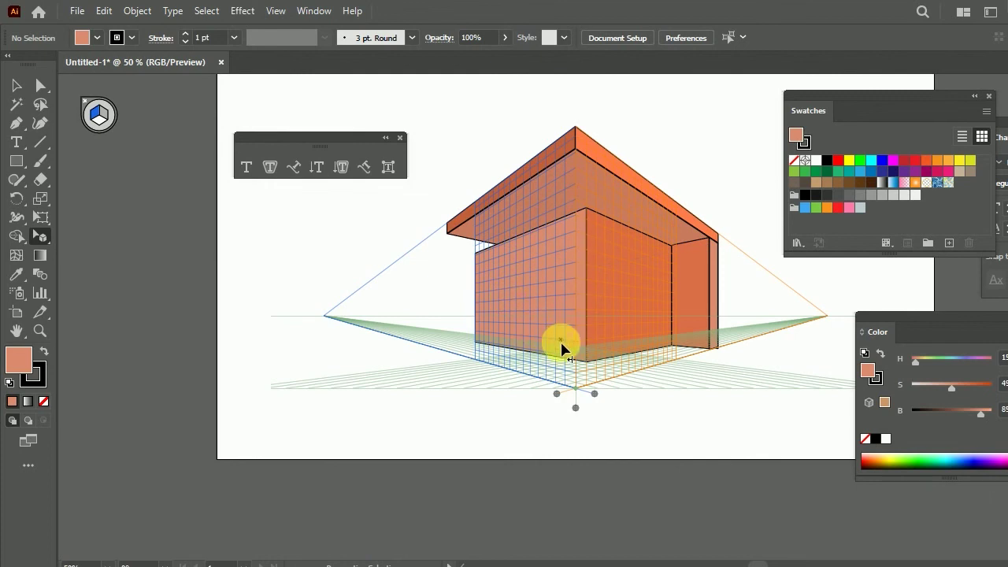
pyautogui.scroll(1, 562, 349)
# Step: Draw a tall darker orange pillar on the left plane and slide it left along the wall
pyautogui.click(15, 161)
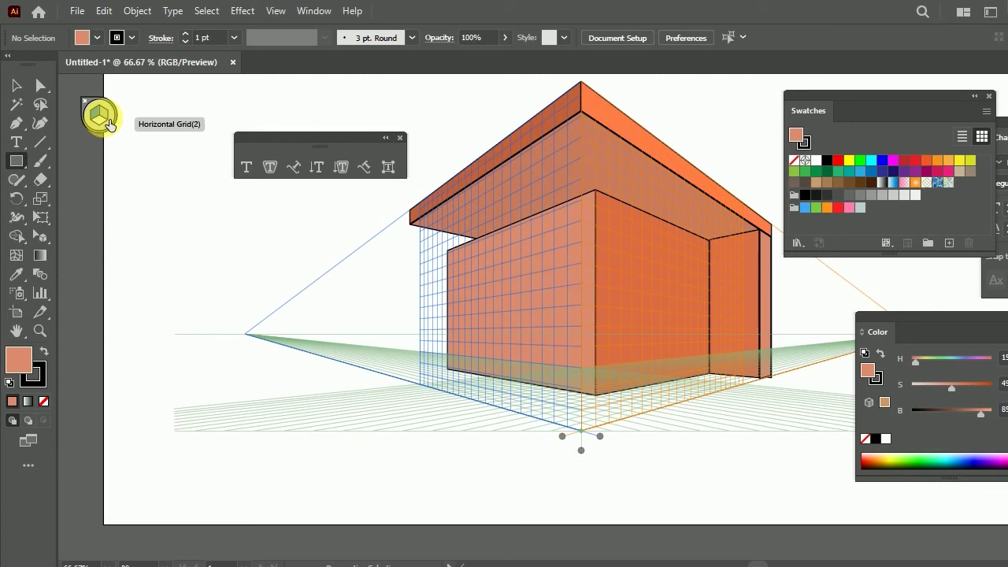
pyautogui.moveTo(554, 130); pyautogui.dragTo(489, 417)
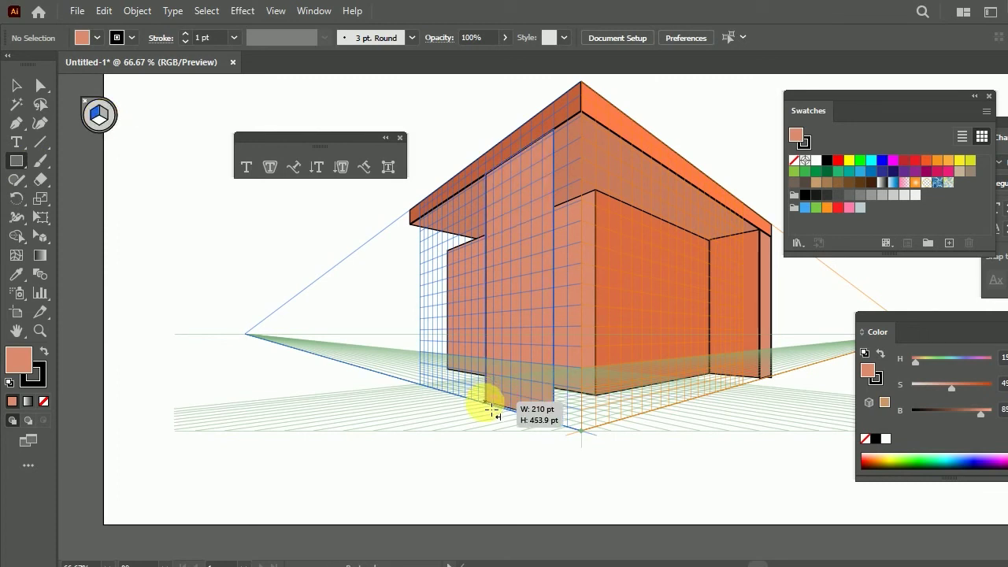
pyautogui.click(16, 85)
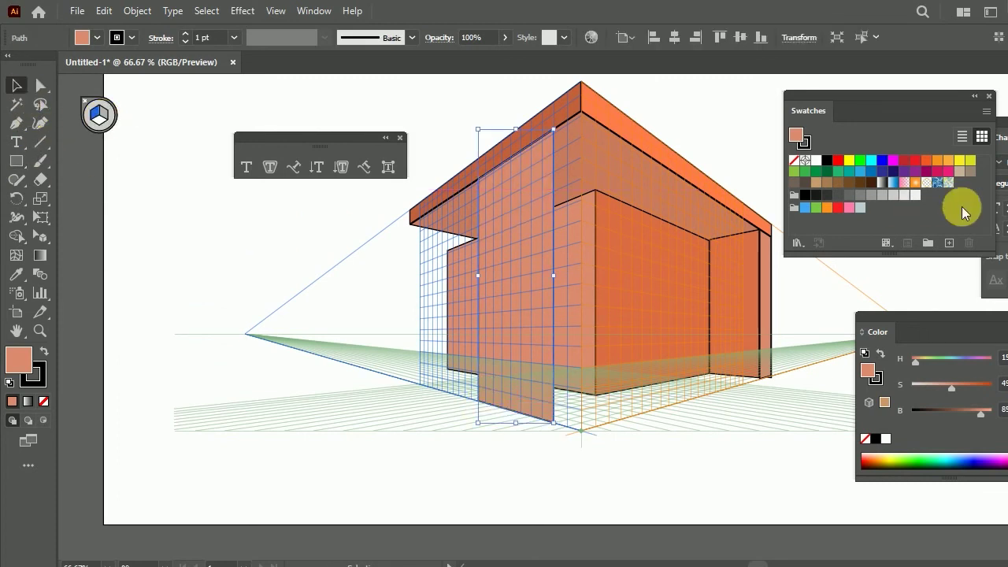
pyautogui.moveTo(965, 394); pyautogui.dragTo(967, 388)
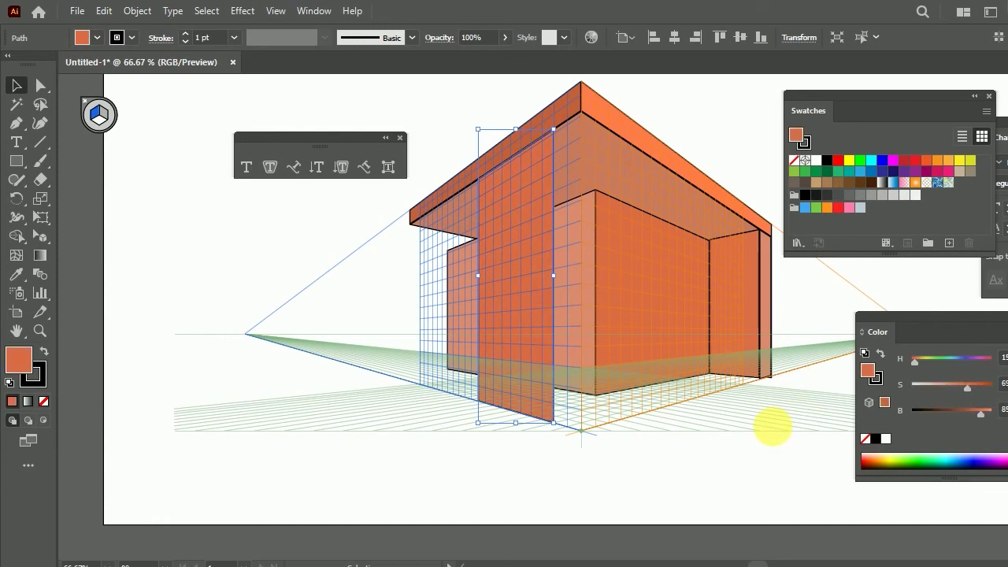
pyautogui.click(772, 423)
pyautogui.click(37, 230)
pyautogui.moveTo(533, 218); pyautogui.dragTo(515, 230)
# Step: Draw the pillar's thin side face on the right plane and bring the roof's left face to front
pyautogui.press('m')
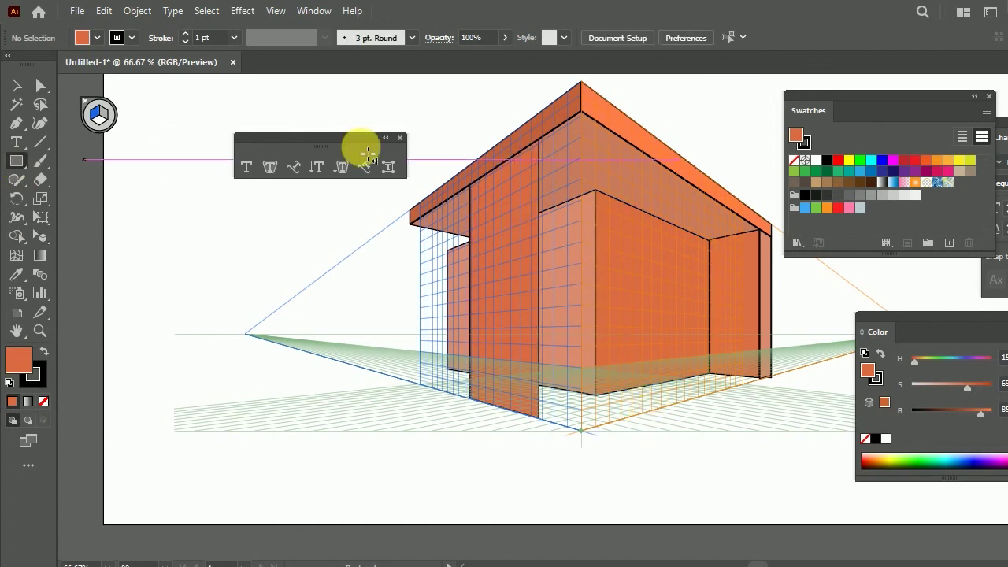
pyautogui.click(103, 117)
pyautogui.moveTo(540, 138); pyautogui.dragTo(566, 424)
pyautogui.hotkey('shift', 'v')
pyautogui.click(497, 146)
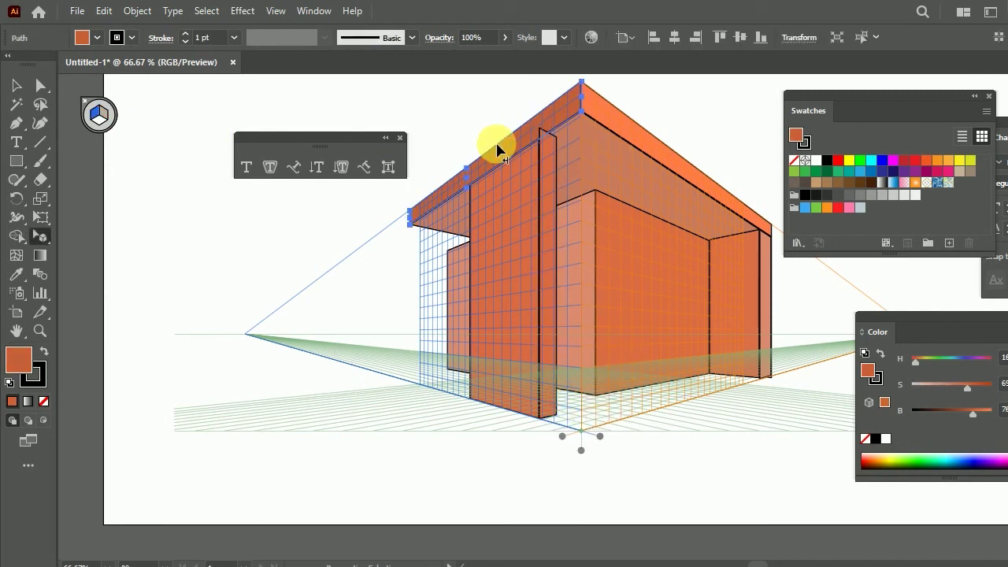
pyautogui.rightClick(497, 147)
pyautogui.click(693, 428)
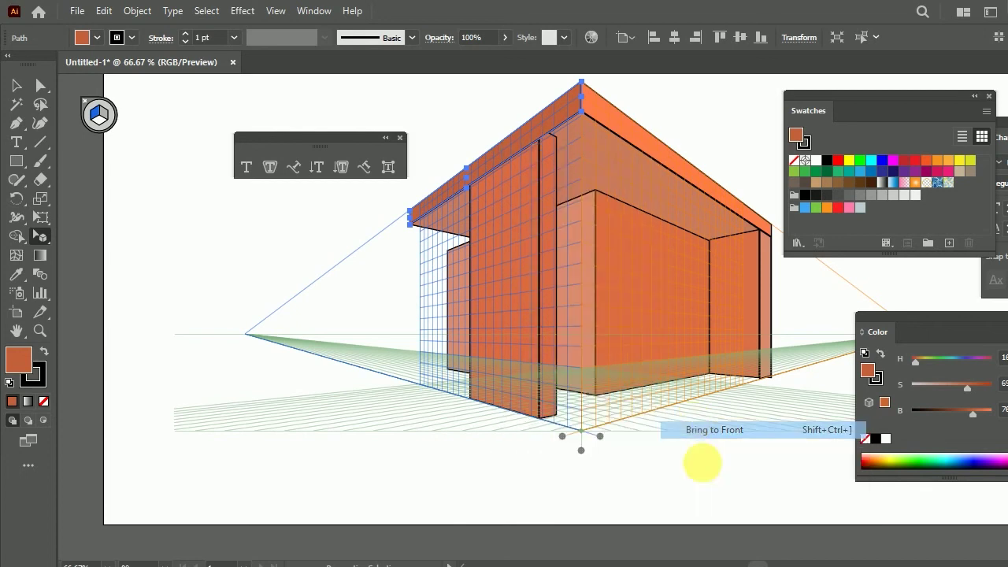
pyautogui.click(704, 466)
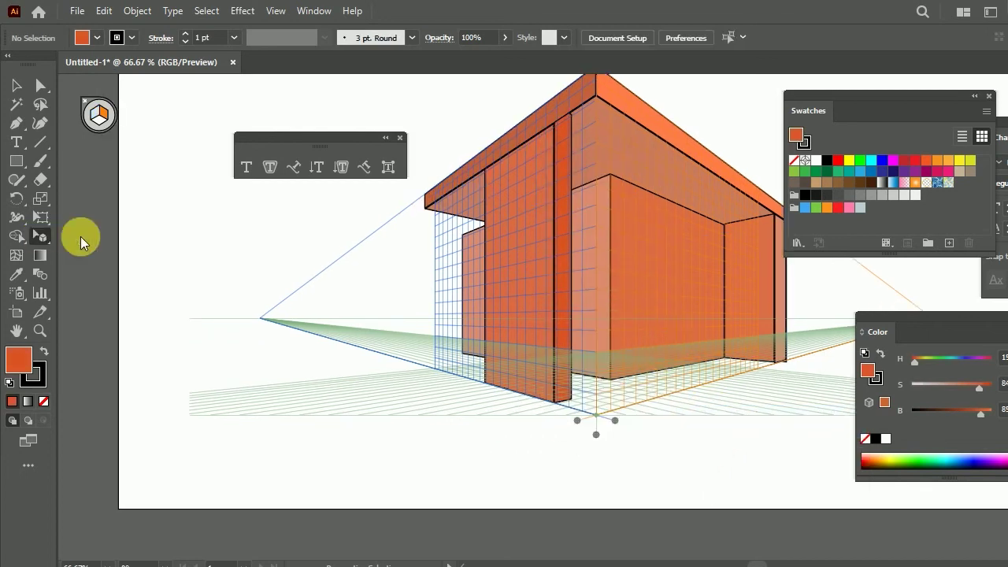
# Step: Slide the left wall panel, pillar and inner panel into position along the left wall in perspective
pyautogui.moveTo(513, 248)
pyautogui.mouseDown()
pyautogui.moveTo(472, 247)
pyautogui.moveTo(456, 282)
pyautogui.mouseUp()
pyautogui.moveTo(565, 256)
pyautogui.mouseDown()
pyautogui.moveTo(488, 276)
pyautogui.moveTo(569, 240)
pyautogui.mouseUp()
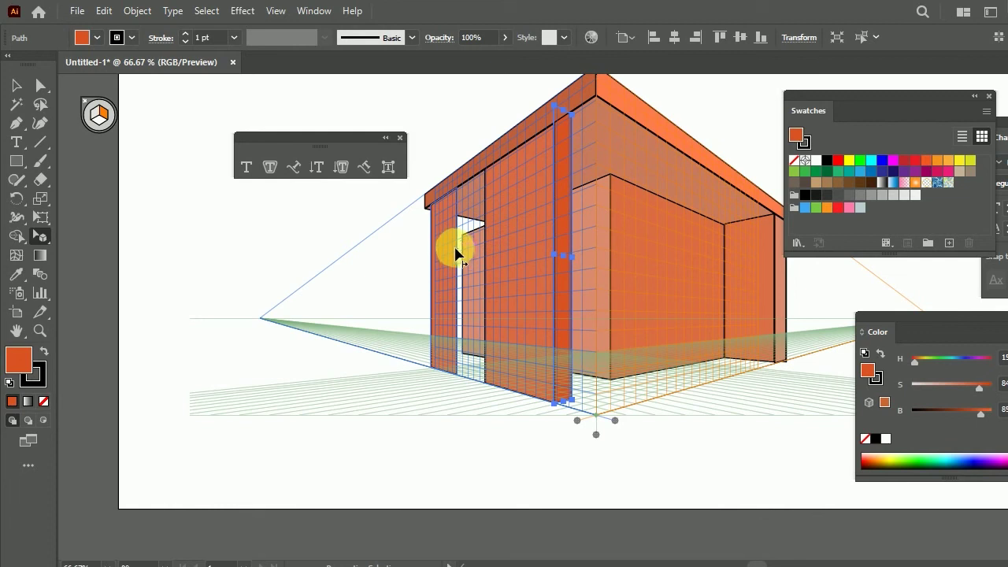
pyautogui.moveTo(457, 253); pyautogui.dragTo(450, 355)
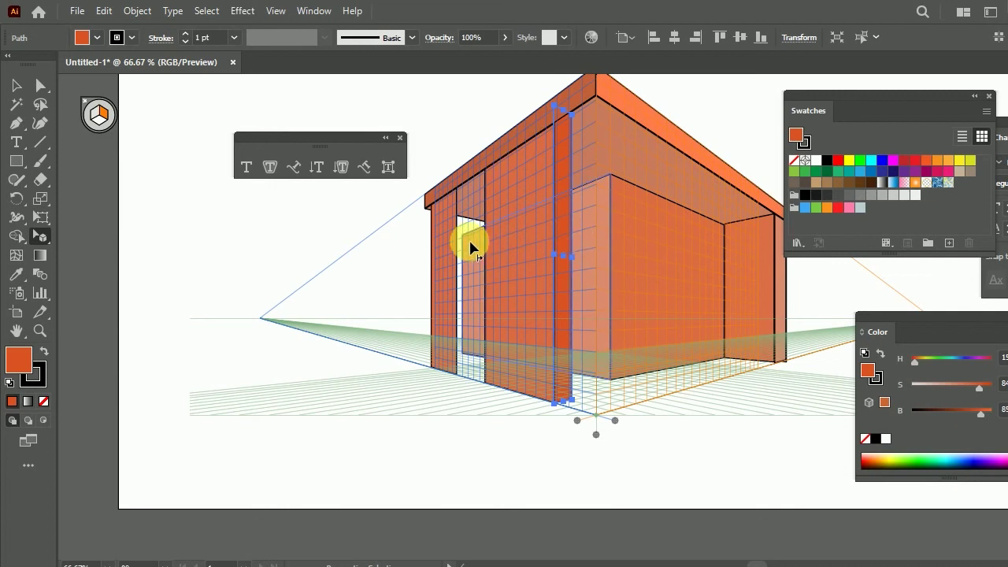
pyautogui.moveTo(471, 249)
pyautogui.mouseDown()
pyautogui.moveTo(556, 230)
pyautogui.moveTo(504, 228)
pyautogui.mouseUp()
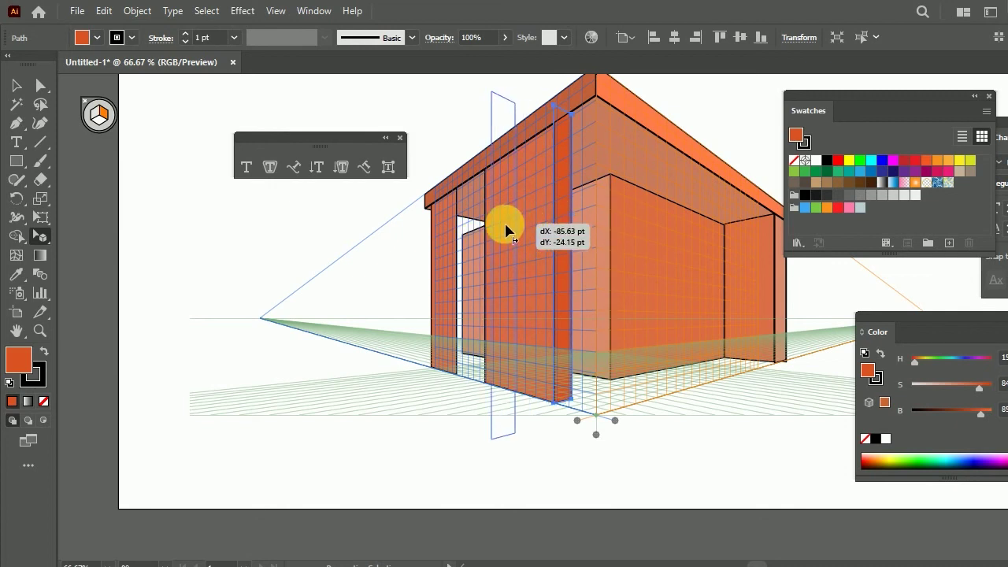
pyautogui.hotkey('ctrl', 'z')
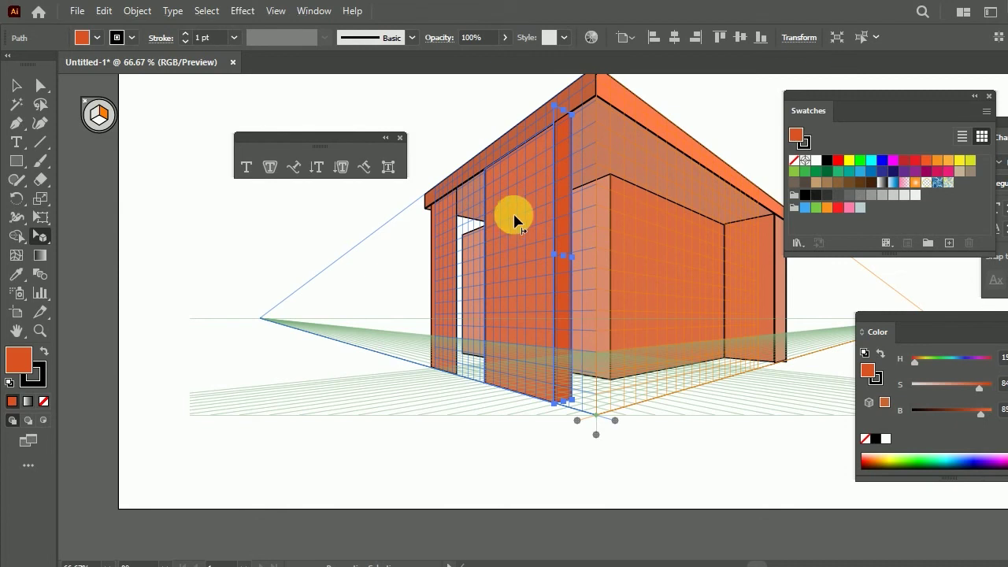
pyautogui.moveTo(567, 234); pyautogui.dragTo(471, 281)
pyautogui.click(469, 228)
pyautogui.click(449, 235)
pyautogui.moveTo(462, 196); pyautogui.dragTo(465, 227)
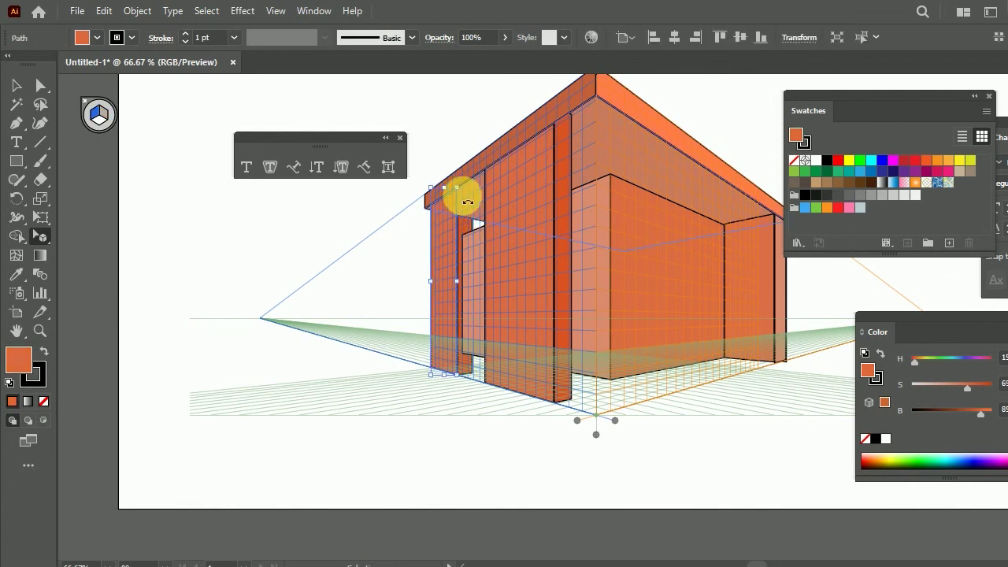
# Step: Bring both pillars and the beam pieces to the front, then deselect and zoom out
pyautogui.click(428, 236)
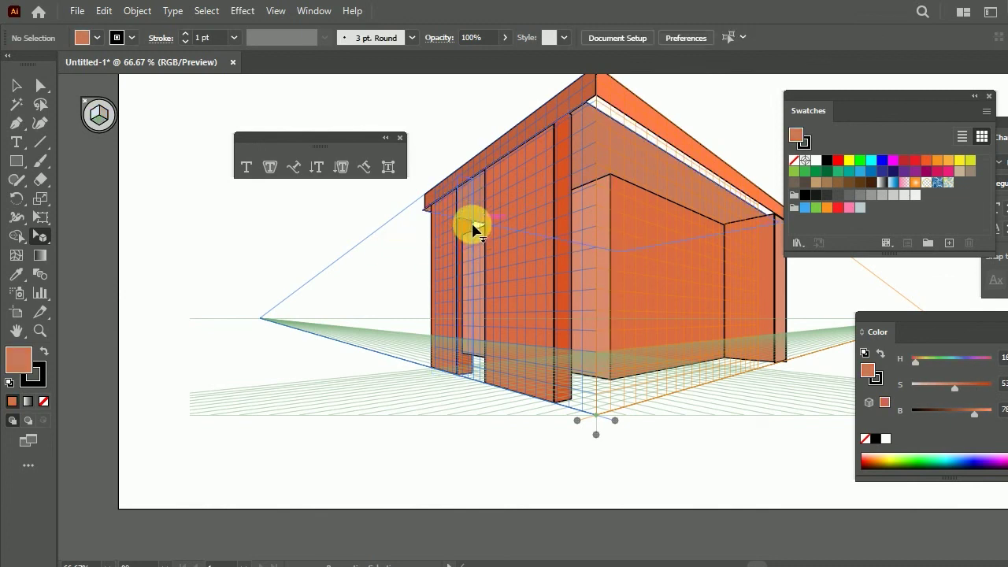
pyautogui.click(446, 229)
pyautogui.keyDown('shift'); pyautogui.click(477, 175); pyautogui.keyUp('shift')
pyautogui.keyDown('shift'); pyautogui.click(479, 163); pyautogui.keyUp('shift')
pyautogui.rightClick(478, 163)
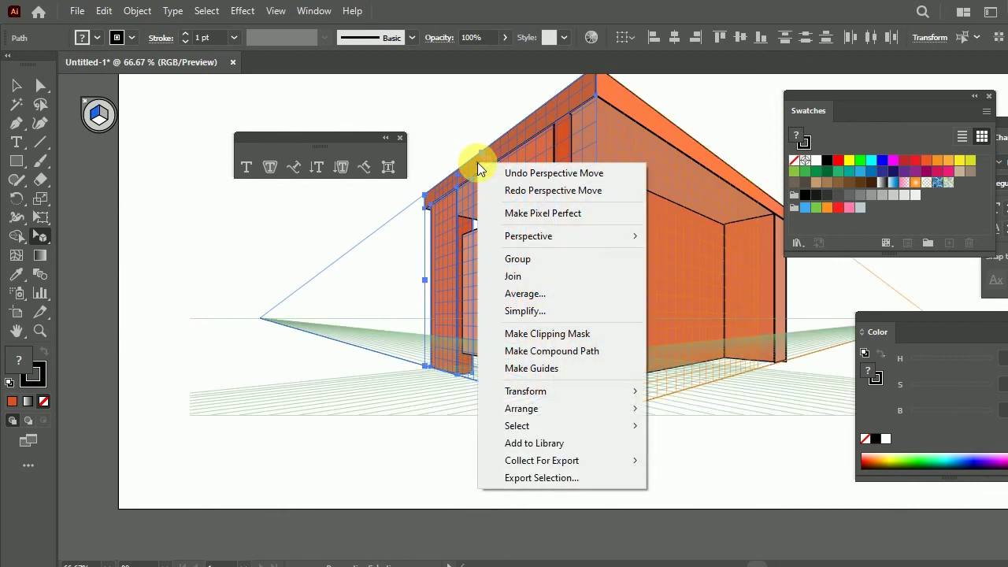
pyautogui.click(653, 408)
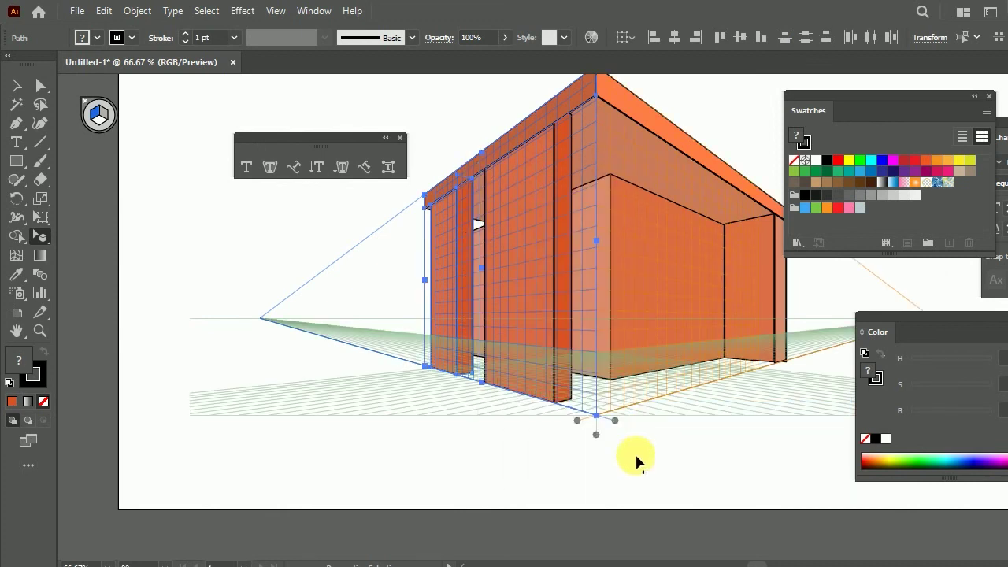
pyautogui.click(634, 453)
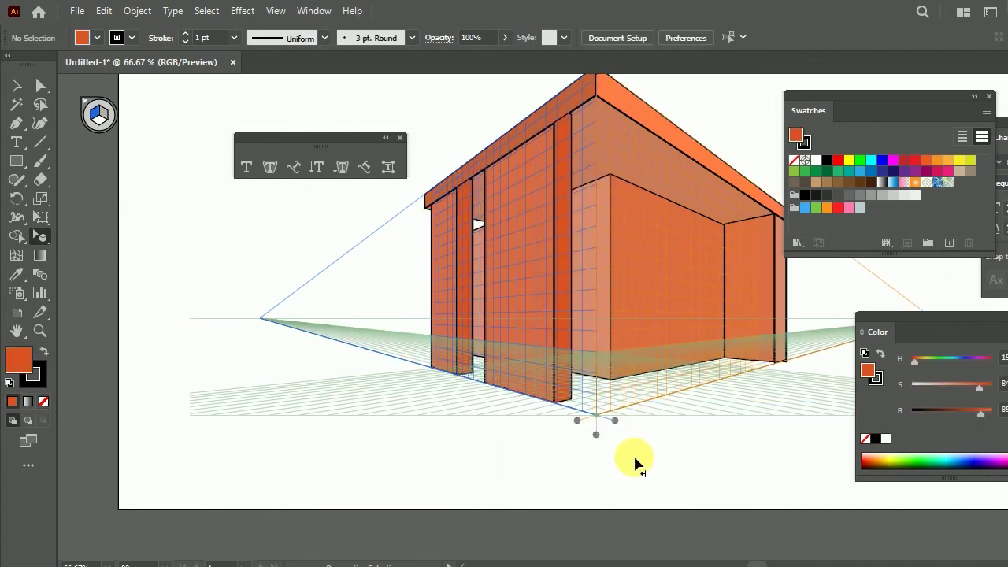
pyautogui.hotkey('ctrl', '-')
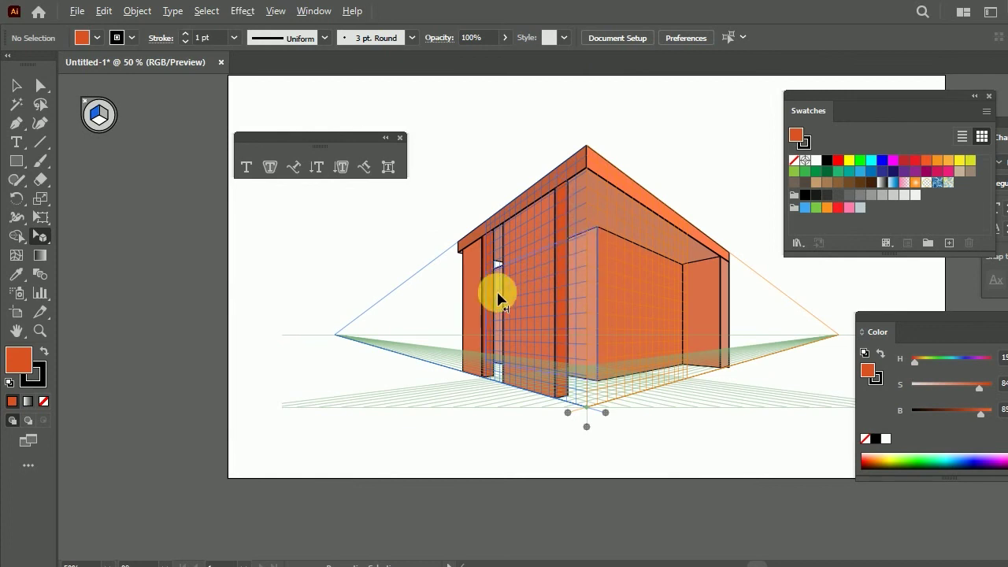
# Step: Darken the narrow pillar's fill by lowering Brightness to 72
pyautogui.hotkey('ctrl', '+')
pyautogui.click(472, 345)
pyautogui.moveTo(979, 386)
pyautogui.mouseDown()
pyautogui.moveTo(947, 389)
pyautogui.moveTo(959, 387)
pyautogui.moveTo(970, 416)
pyautogui.mouseUp()
pyautogui.hotkey('ctrl', 'z')
pyautogui.hotkey('ctrl', 'z')
pyautogui.click(721, 471)
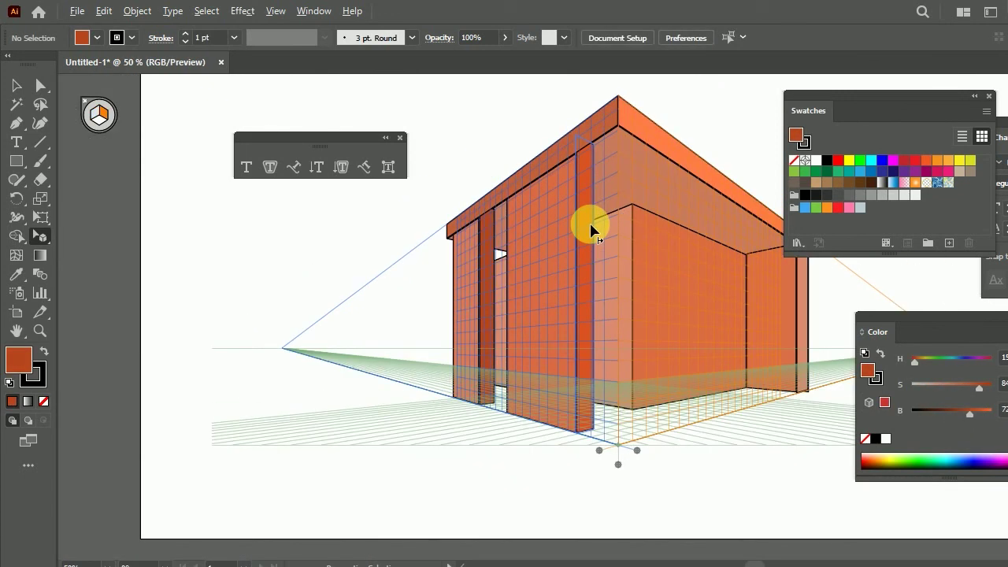
# Step: Draw the door and rounded window on the right wall plane
pyautogui.click(18, 162)
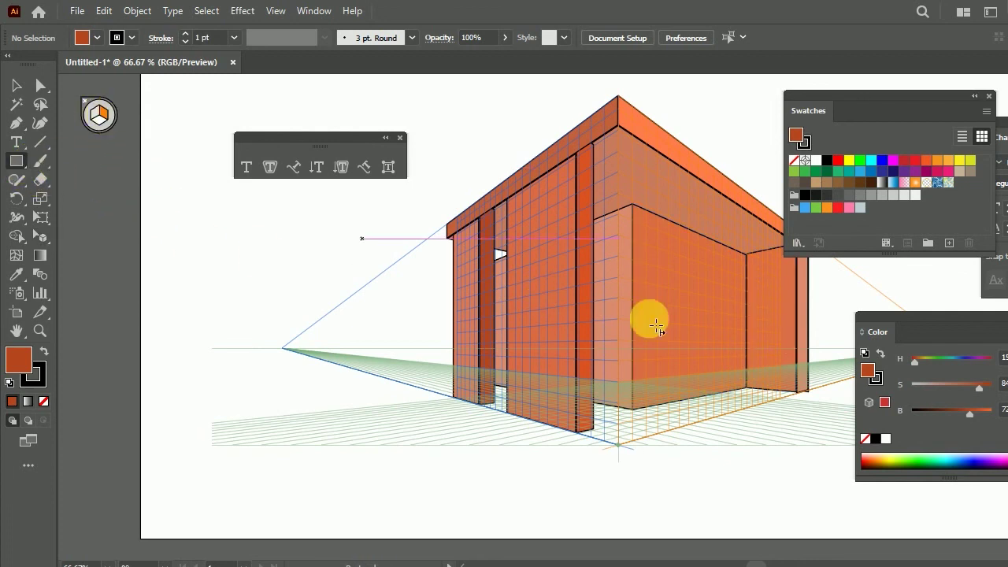
pyautogui.moveTo(723, 318); pyautogui.dragTo(748, 403)
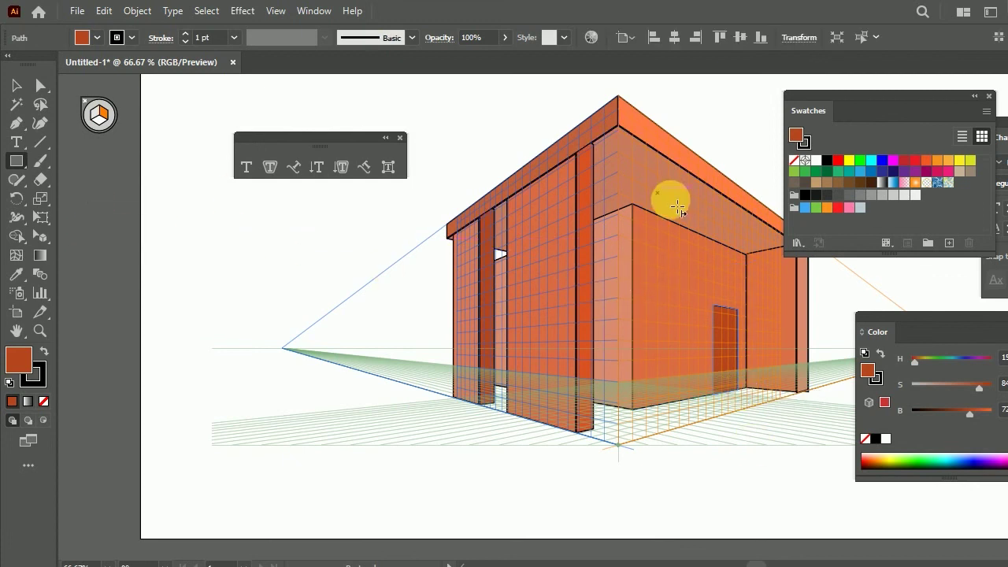
pyautogui.click(713, 475)
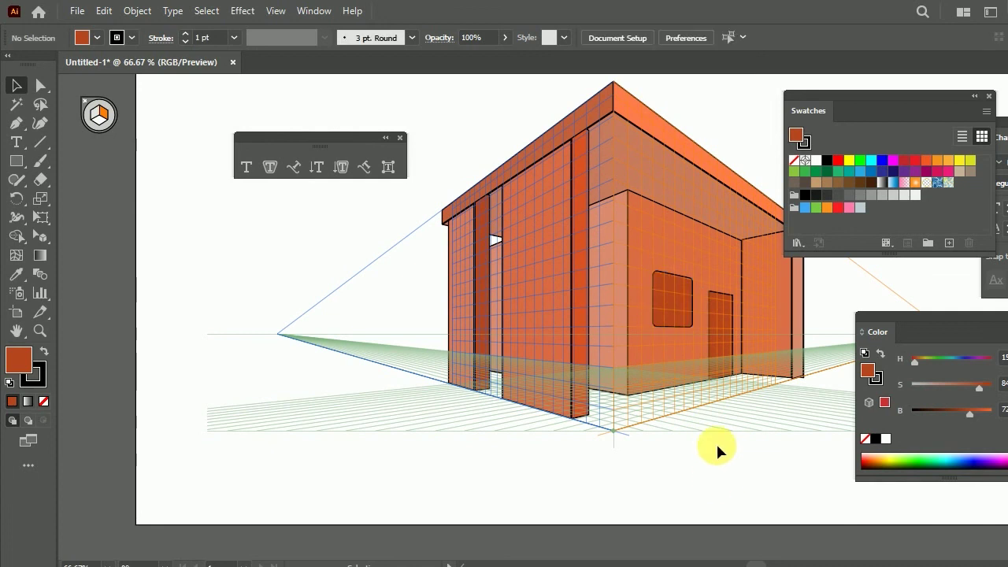
pyautogui.scroll(1, 709, 292)
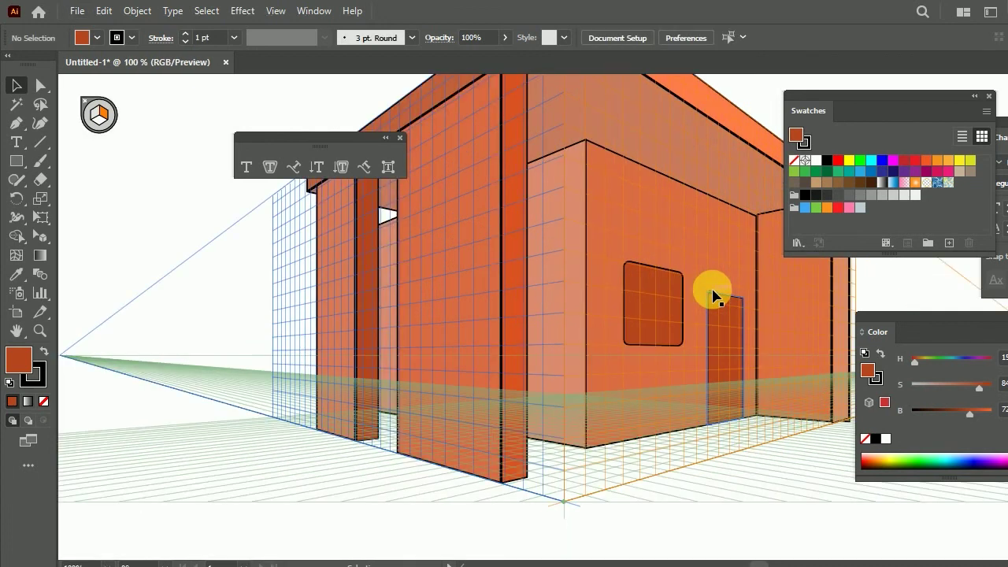
pyautogui.scroll(-1, 592, 266)
# Step: Slide the extra right-wall panel into place, toggling planes with 1 and 3, and send it to back
pyautogui.scroll(-1, 592, 270)
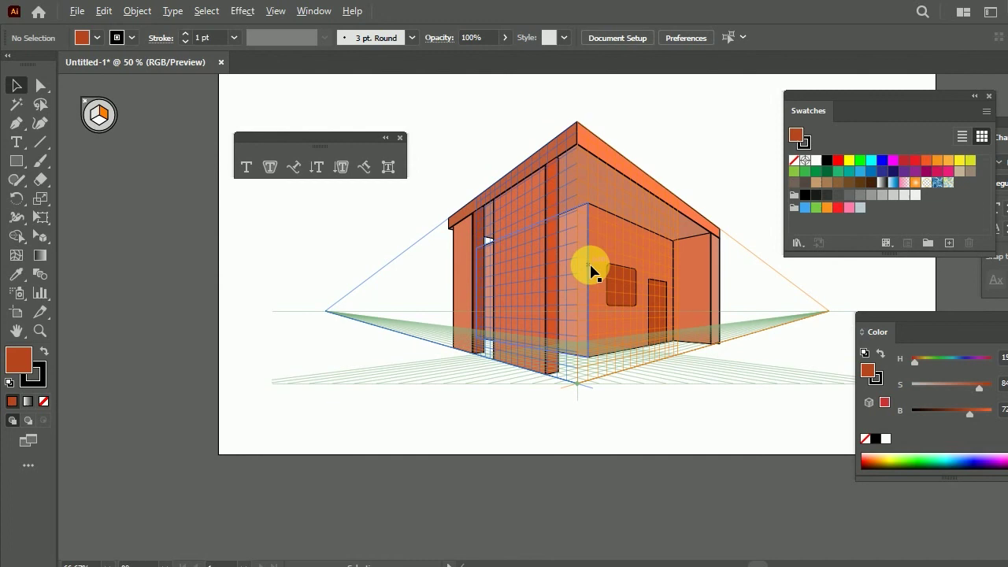
pyautogui.click(693, 281)
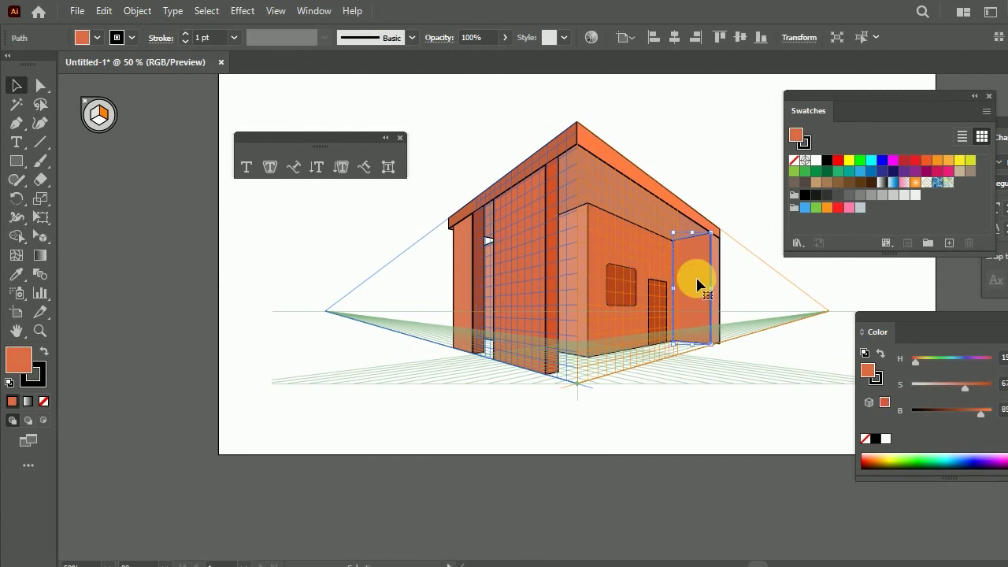
pyautogui.click(40, 237)
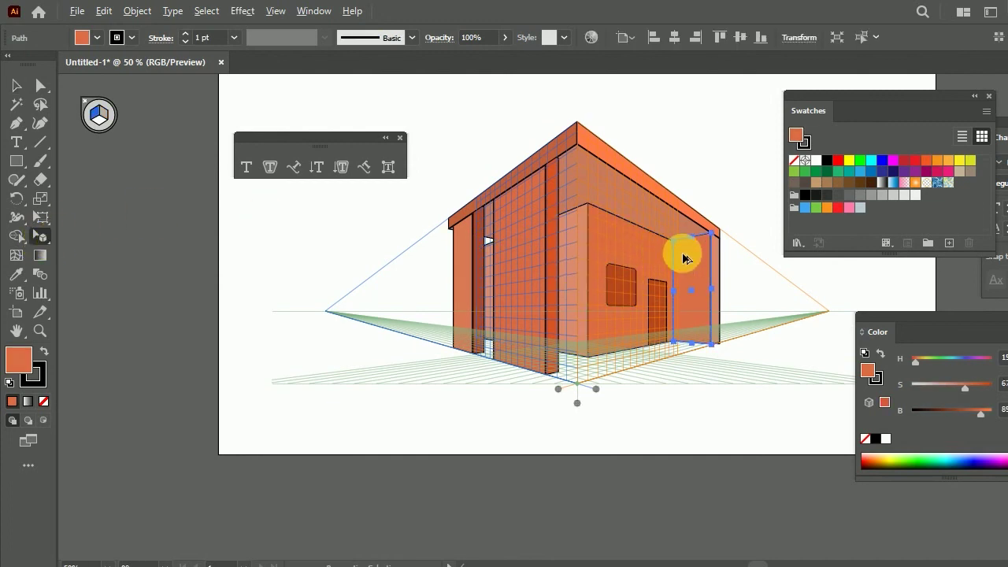
pyautogui.moveTo(696, 262); pyautogui.dragTo(670, 255)
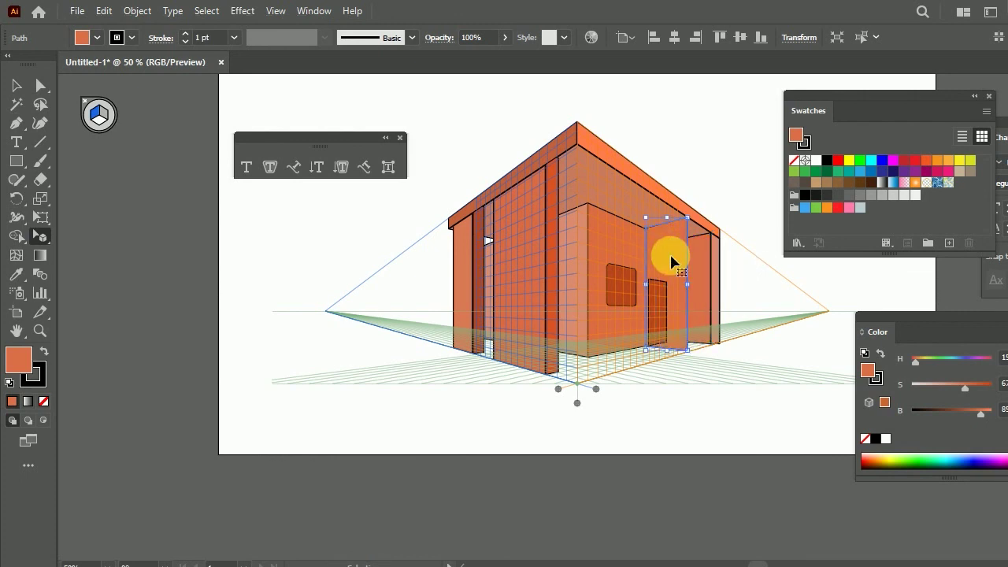
pyautogui.press('1')
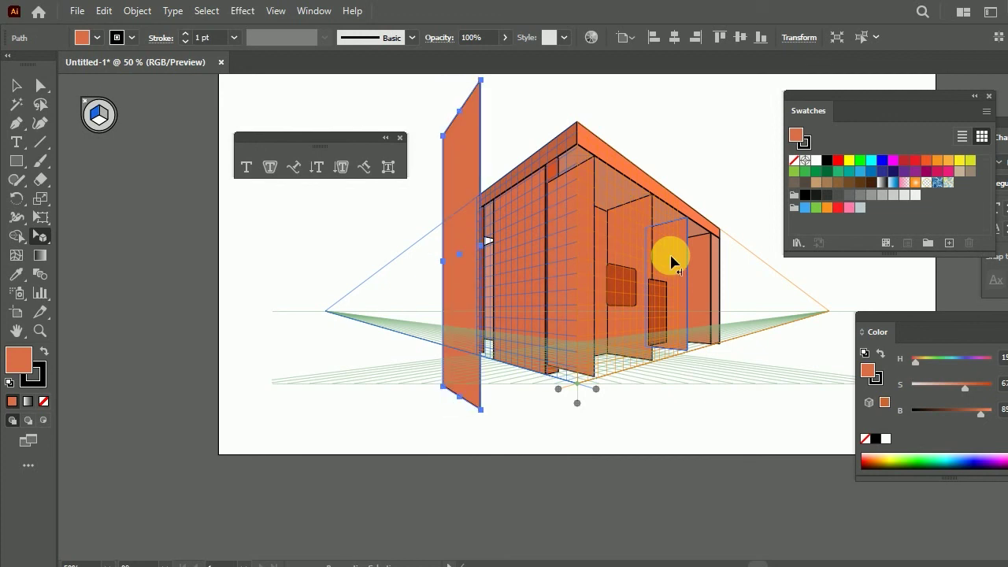
pyautogui.press('3')
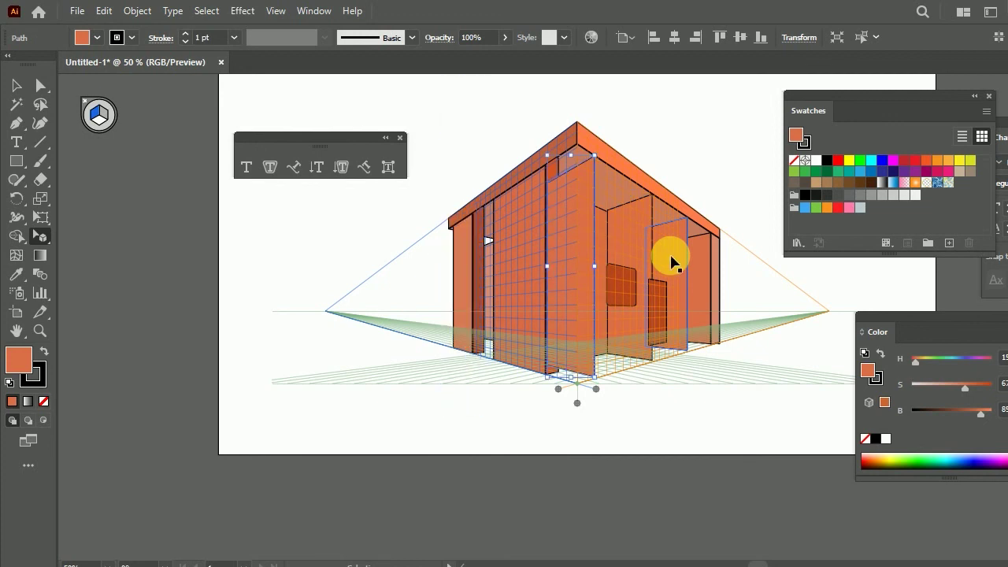
pyautogui.moveTo(672, 264); pyautogui.dragTo(662, 268)
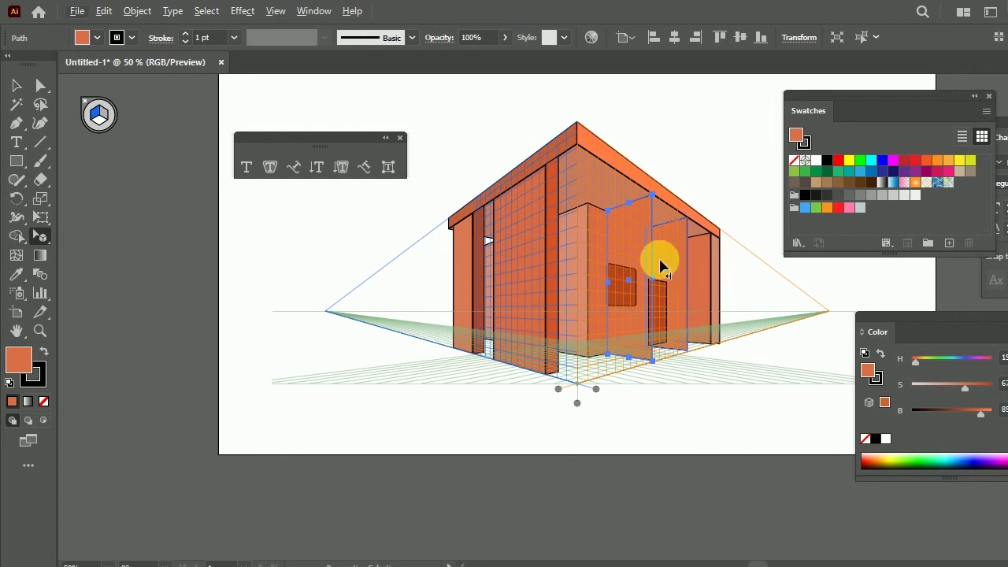
pyautogui.rightClick(639, 254)
pyautogui.moveTo(683, 493)
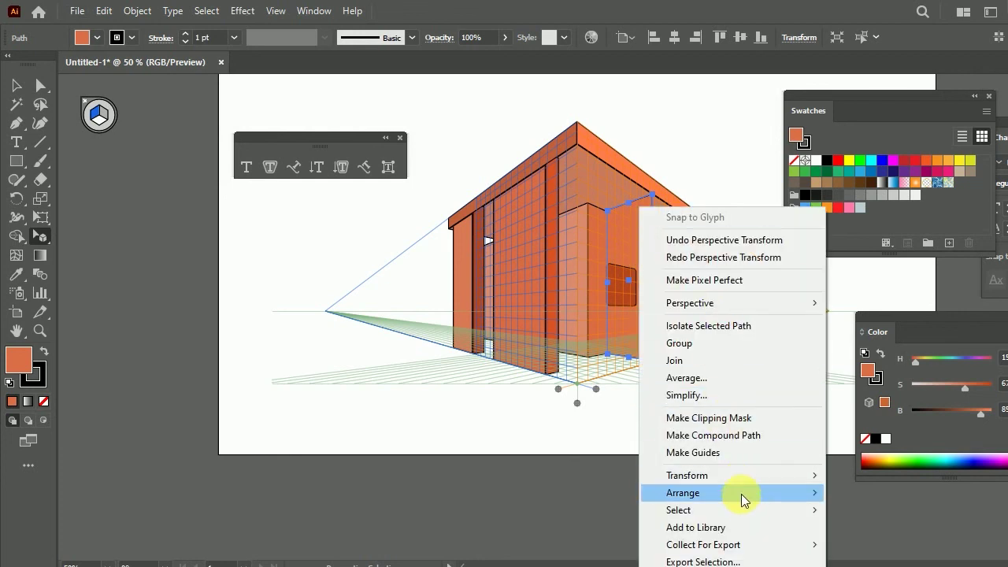
pyautogui.click(849, 494)
pyautogui.click(799, 453)
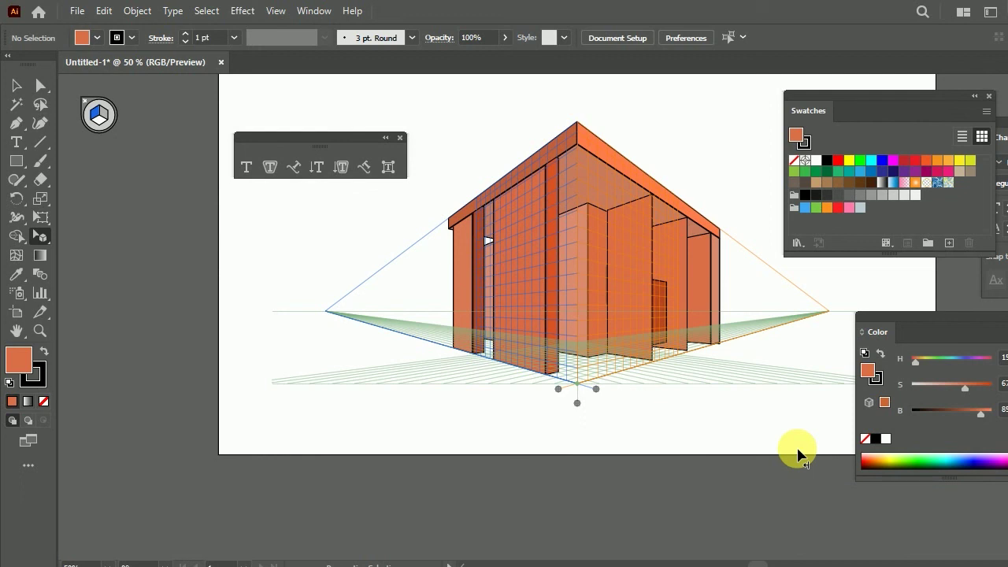
# Step: Draw a rectangle on the ground plane along the base of the left wall
pyautogui.click(96, 123)
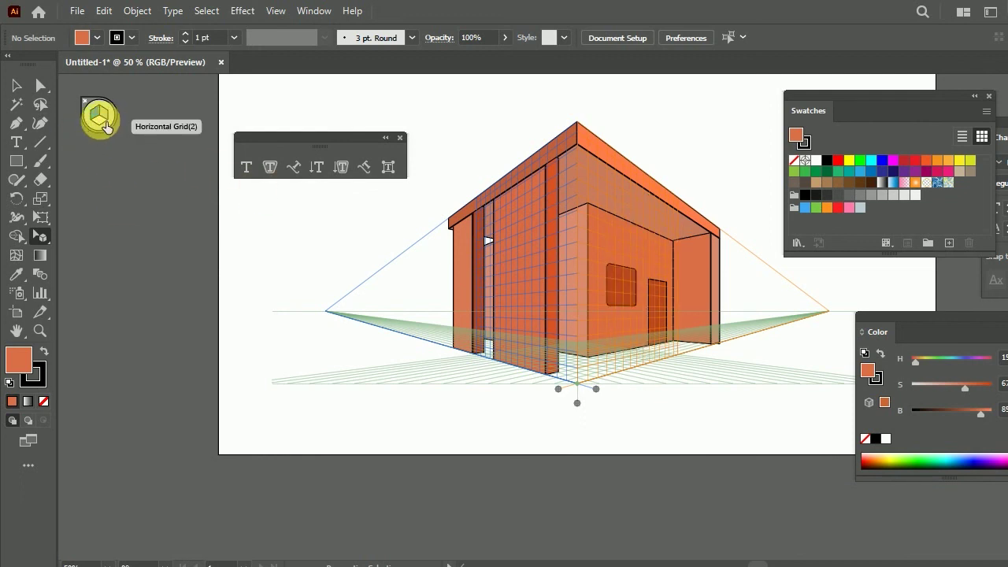
pyautogui.click(16, 160)
pyautogui.moveTo(442, 330)
pyautogui.mouseDown()
pyautogui.moveTo(535, 378)
pyautogui.moveTo(526, 372)
pyautogui.mouseUp()
pyautogui.click(40, 236)
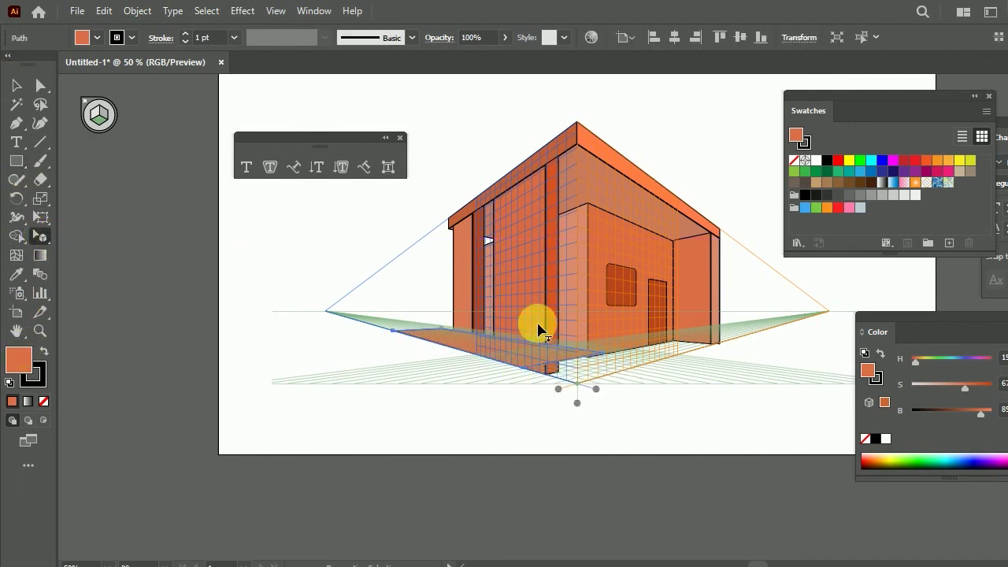
pyautogui.scroll(1, 554, 374)
pyautogui.click(583, 384)
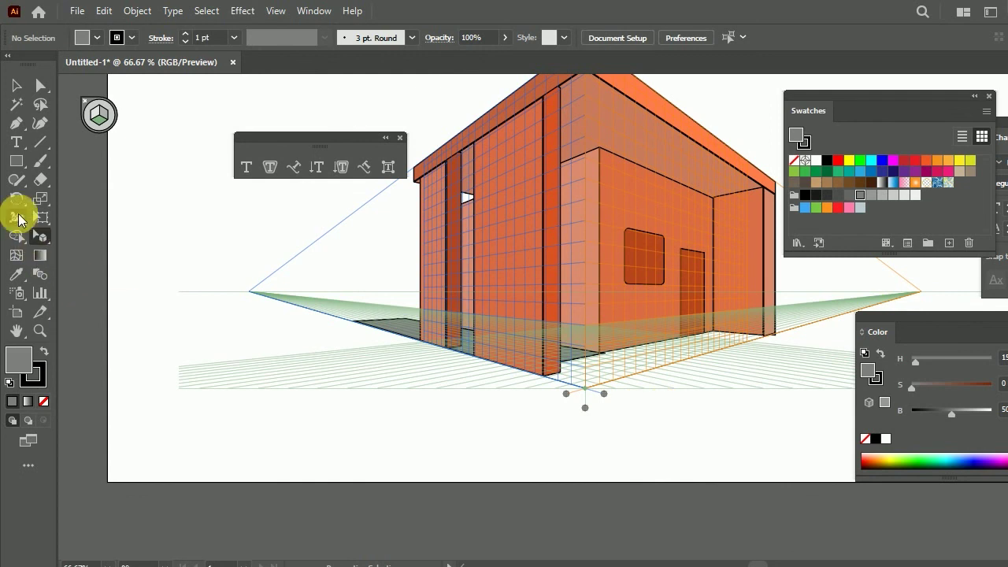
# Step: Draw the wider gray floor shadow rectangle under the house, then zoom out
pyautogui.click(16, 161)
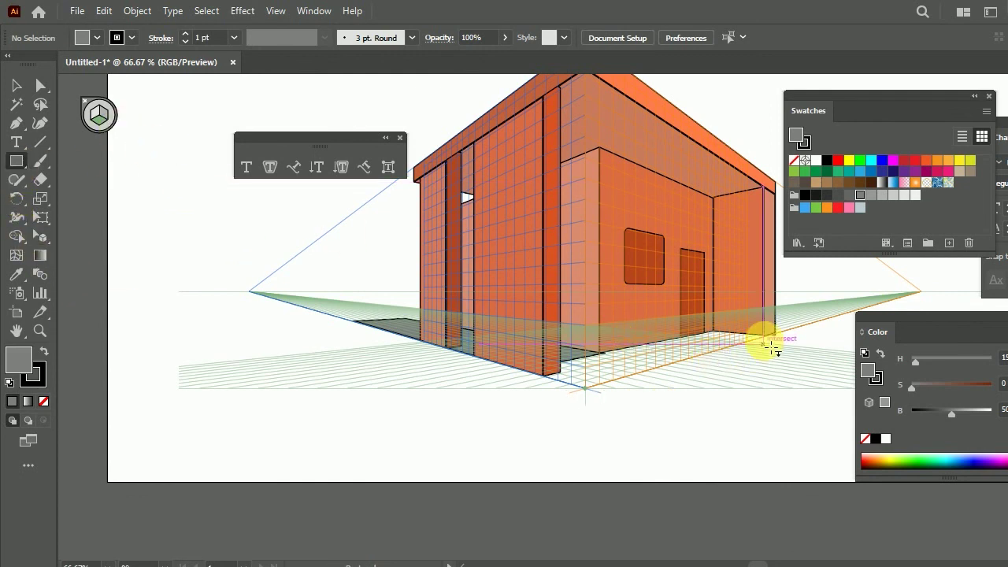
pyautogui.moveTo(773, 344); pyautogui.dragTo(530, 383)
pyautogui.hotkey('shift', 'v')
pyautogui.hotkey('ctrl', '-')
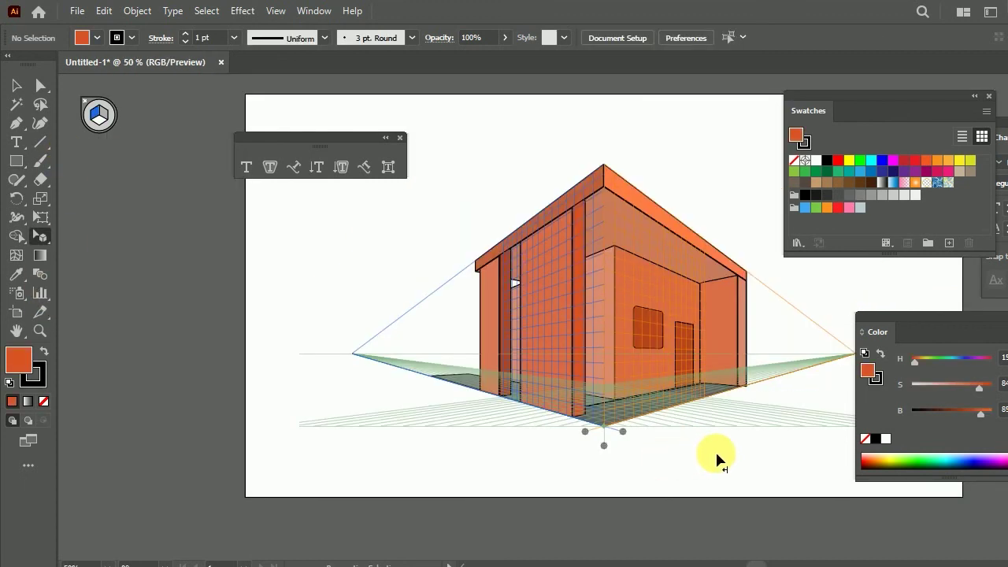
pyautogui.keyDown('alt'); pyautogui.scroll(1, 716, 455); pyautogui.keyUp('alt')
# Step: Zoom out and hide the perspective grid, leaving the orange house on its gray shadow
pyautogui.hotkey('ctrl', '-')
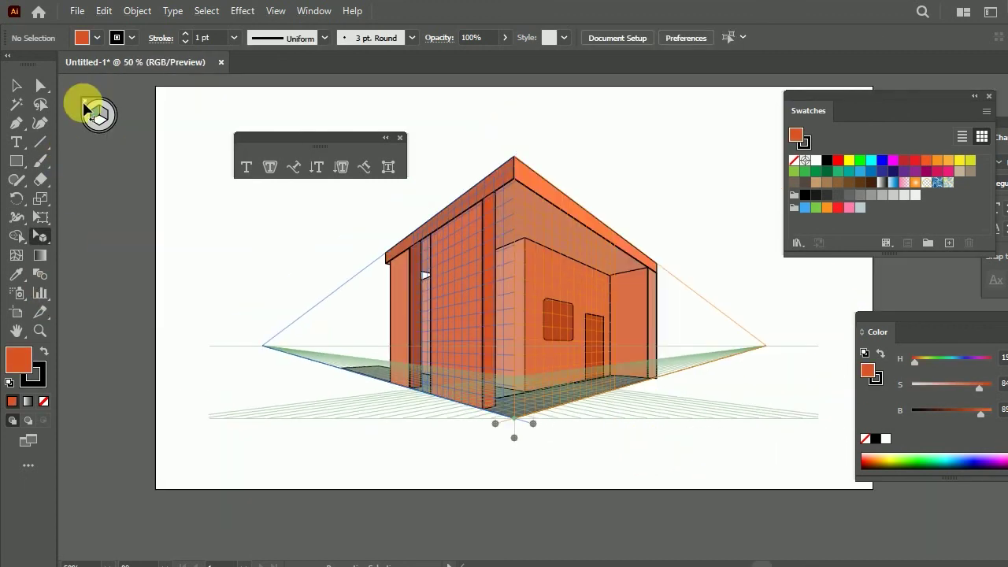
pyautogui.click(92, 107)
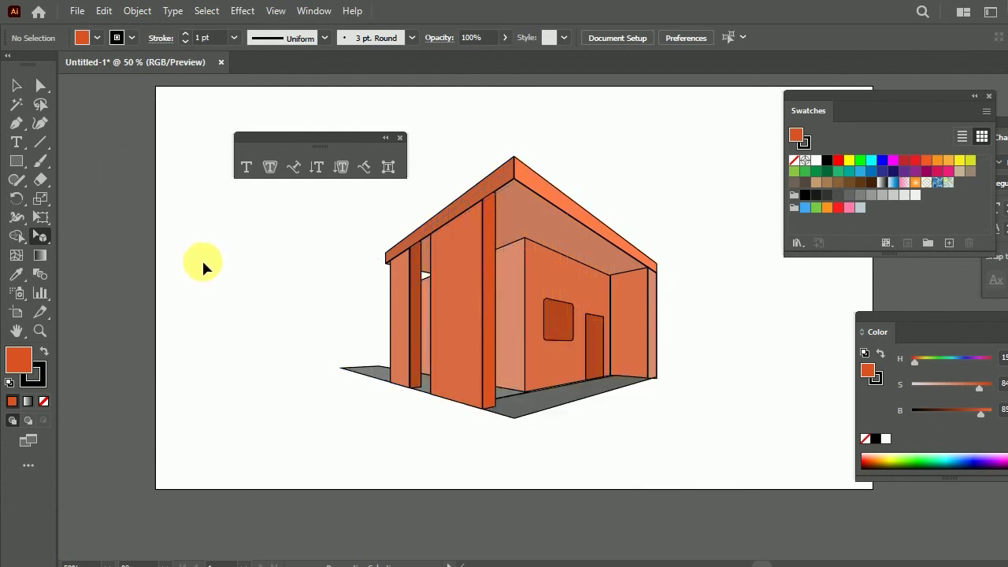